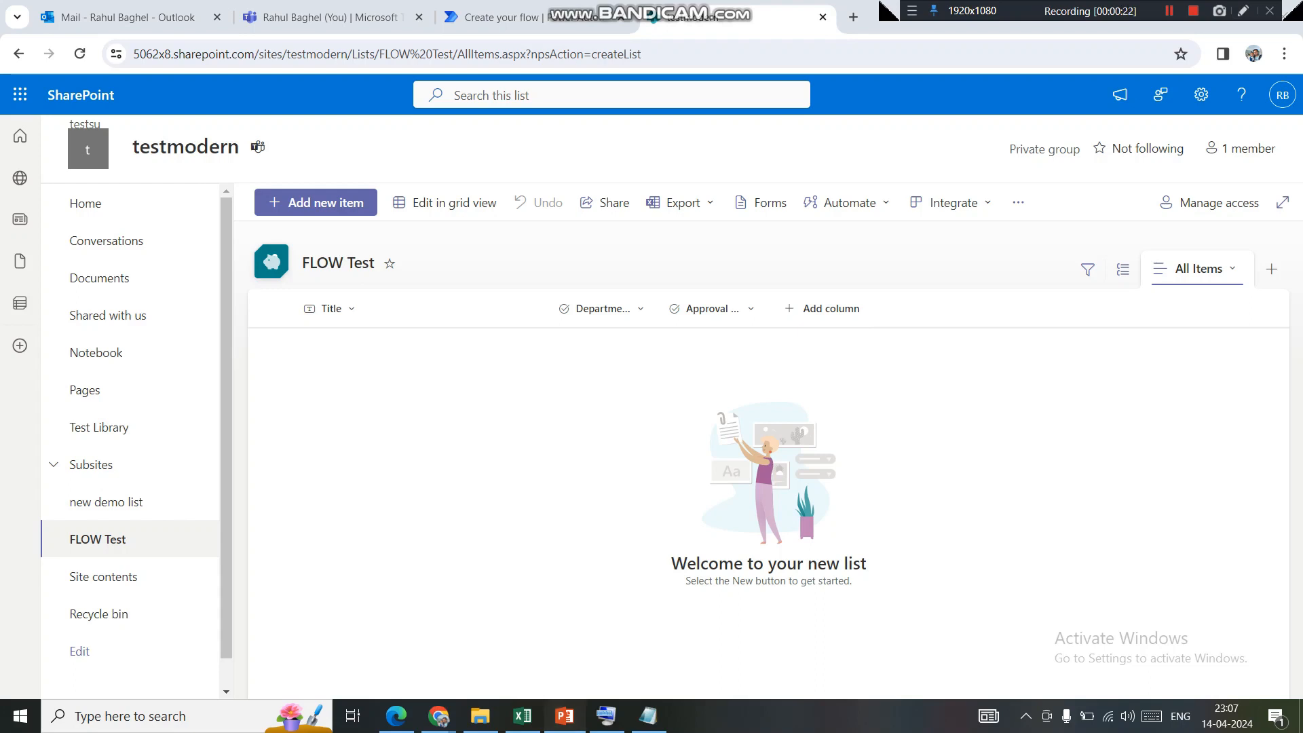
Switch to PowerPoint and review the Choice Column diagram, tracing the IT and HR branches to their approver e-mail boxes.
click(564, 716)
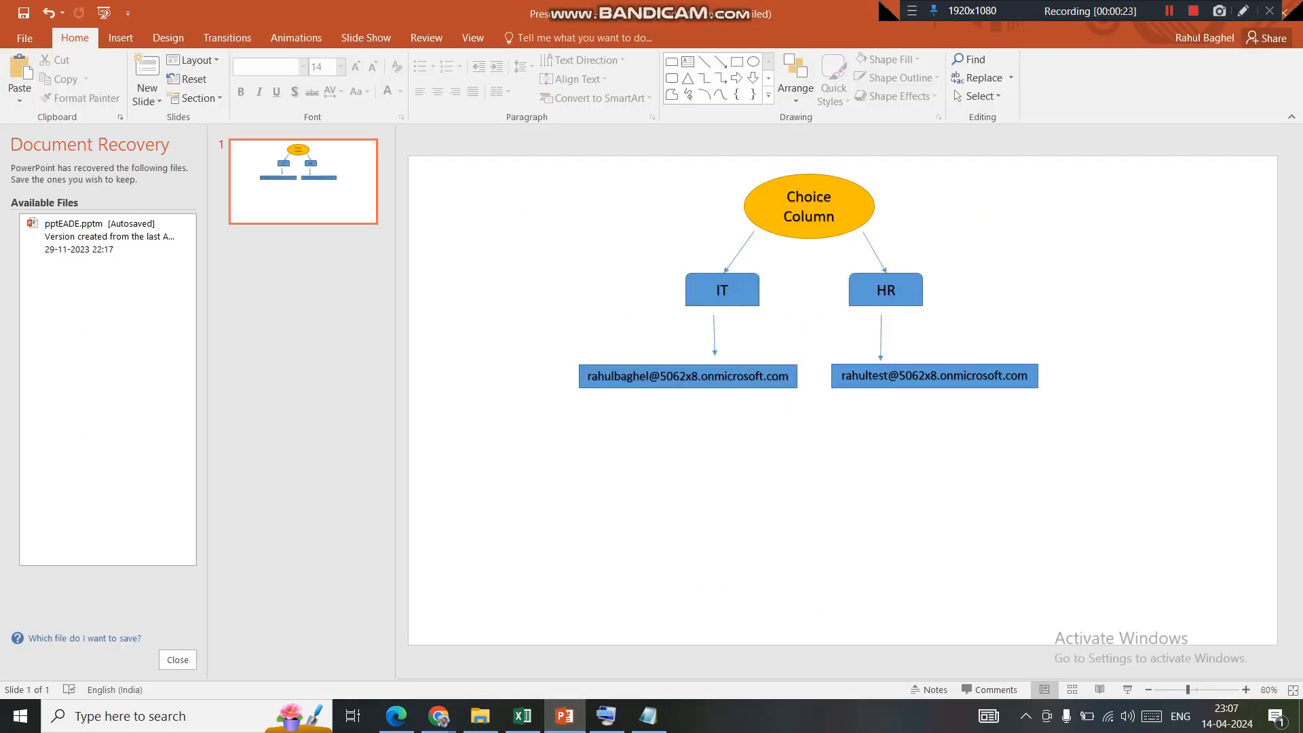
click(809, 206)
click(956, 228)
click(722, 290)
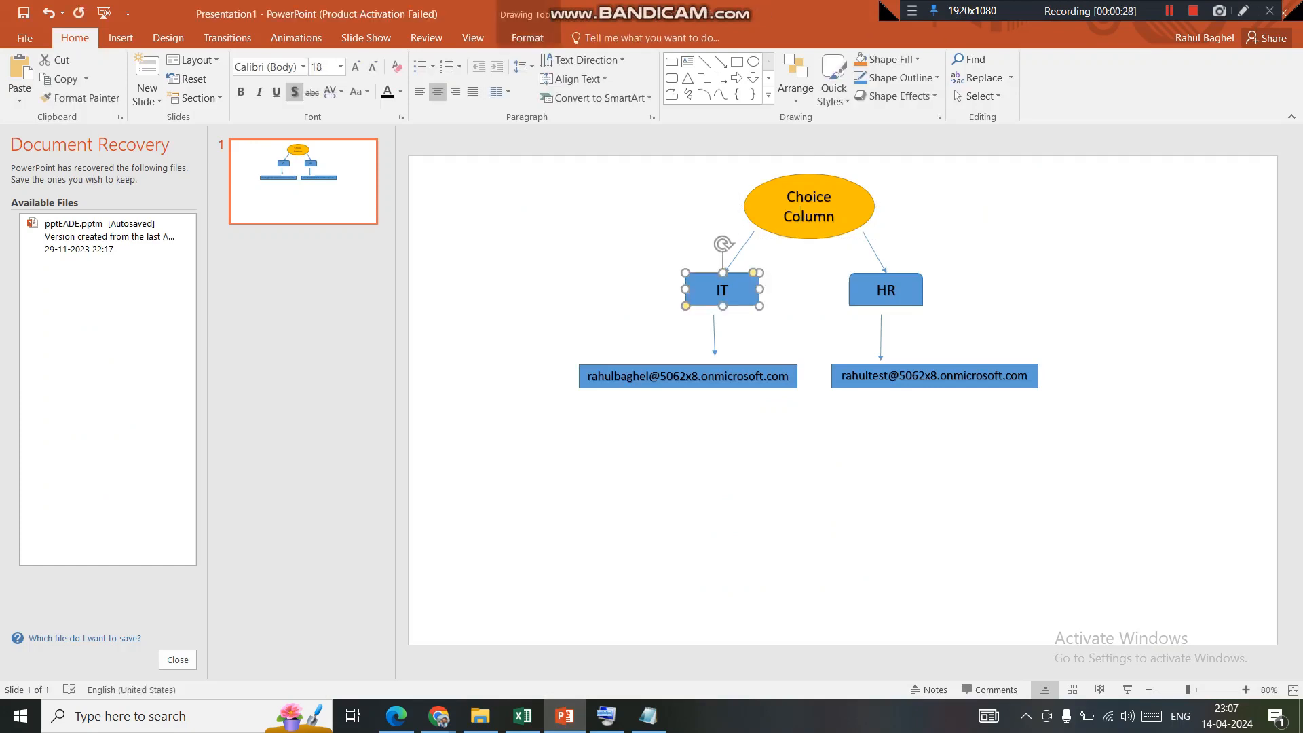
click(688, 376)
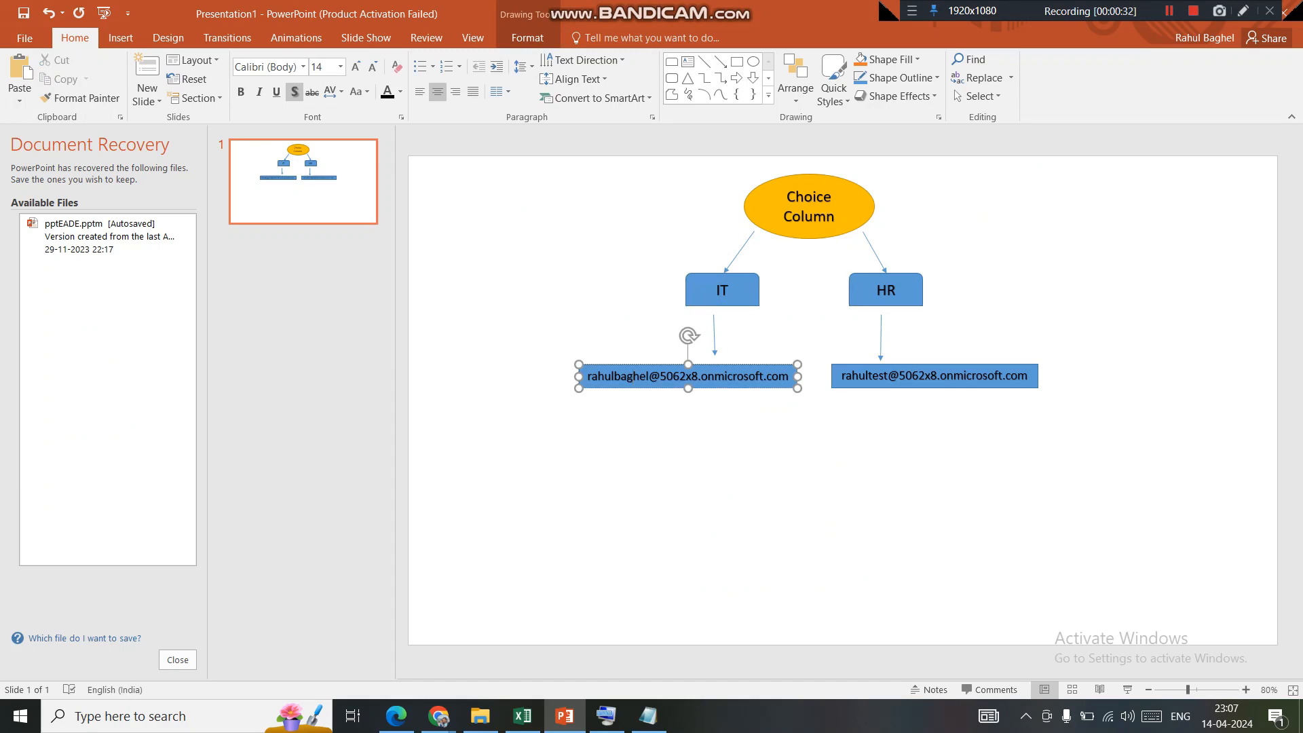
click(885, 290)
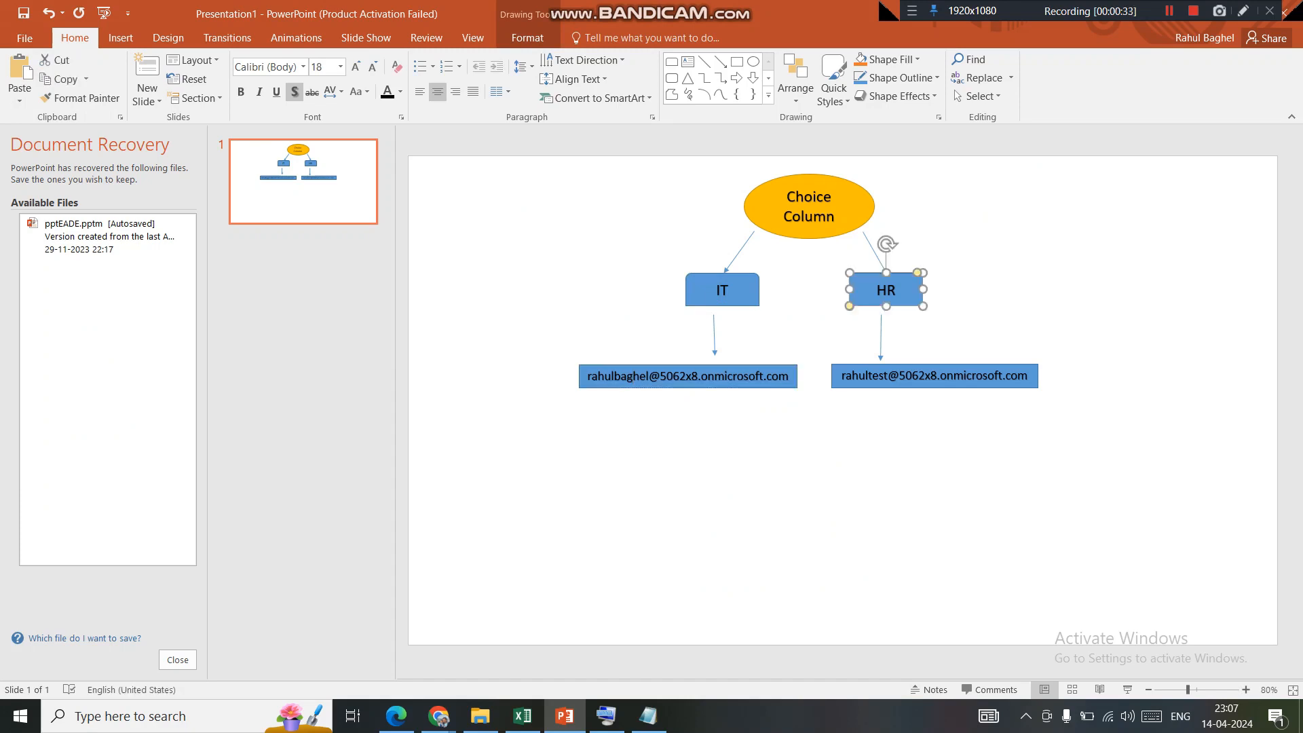
click(935, 376)
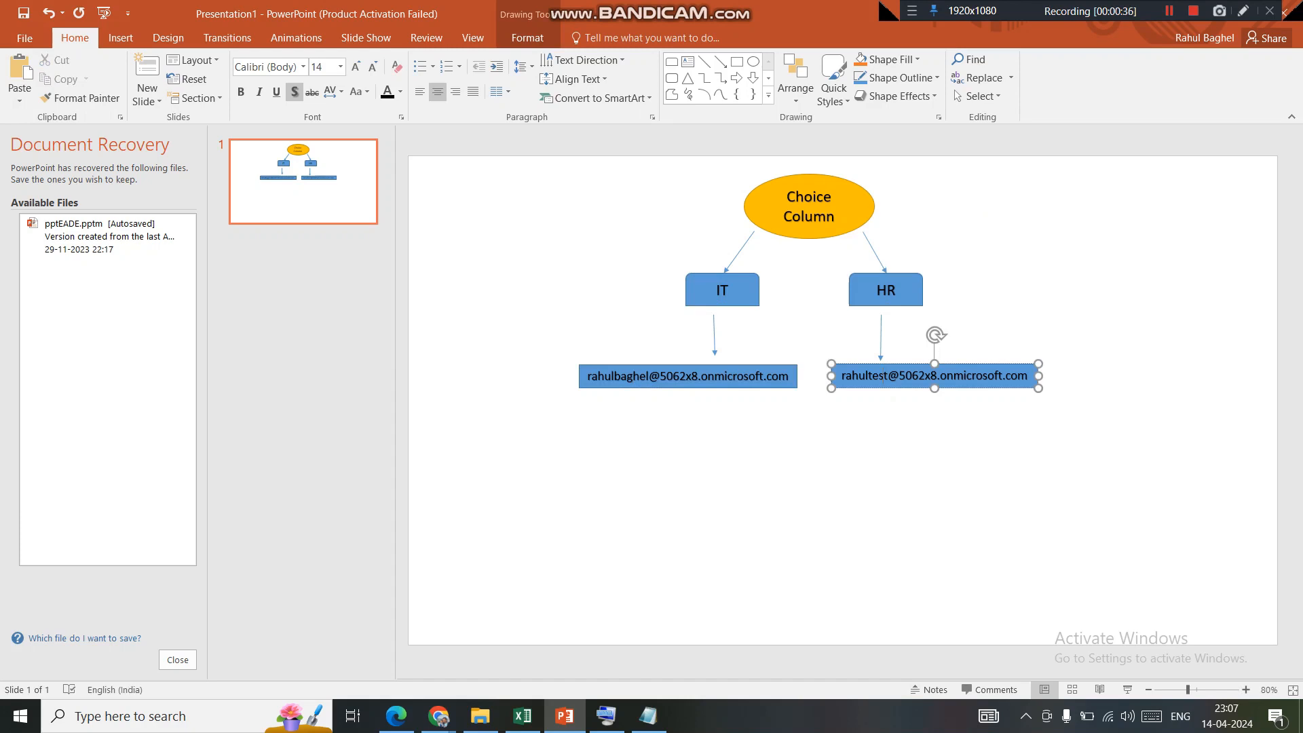
drag(1017, 376, 924, 376)
click(913, 461)
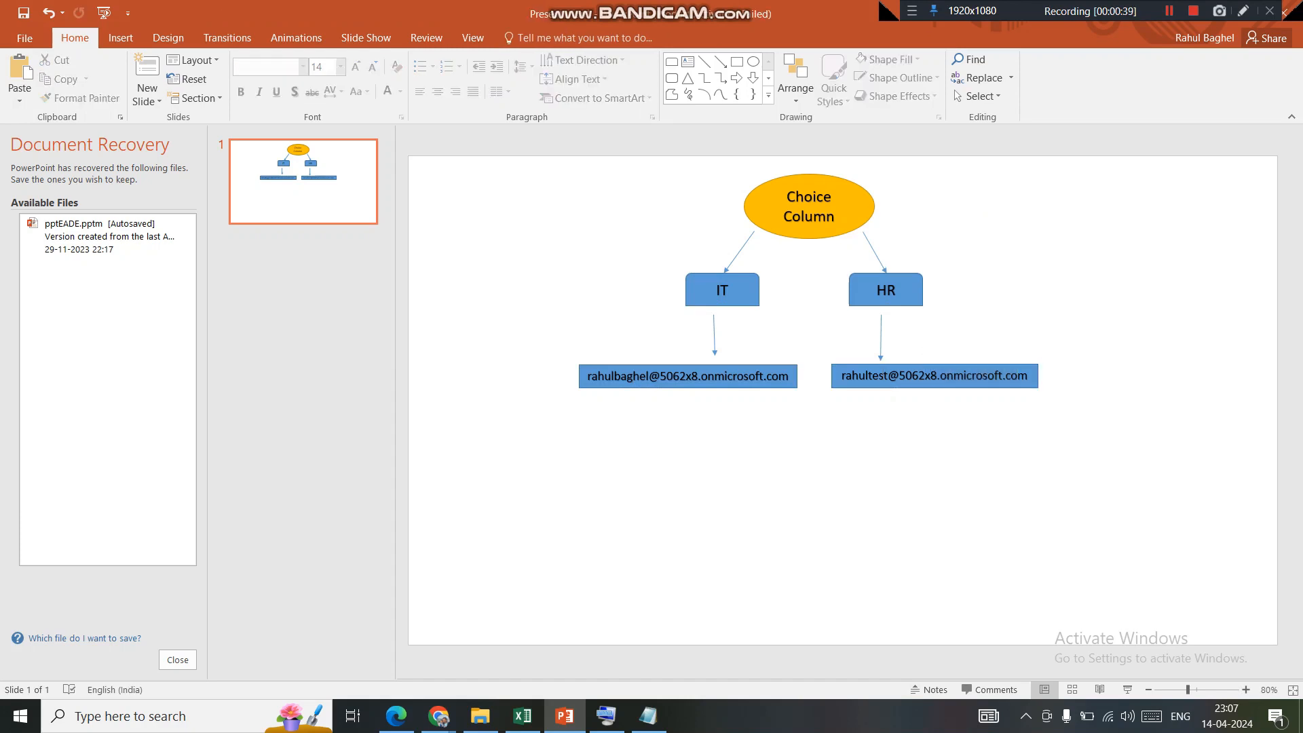
Return to the SharePoint FLOW Test list and inspect the Department column's choices in its edit settings, leaving them unsaved.
key(alt+Tab)
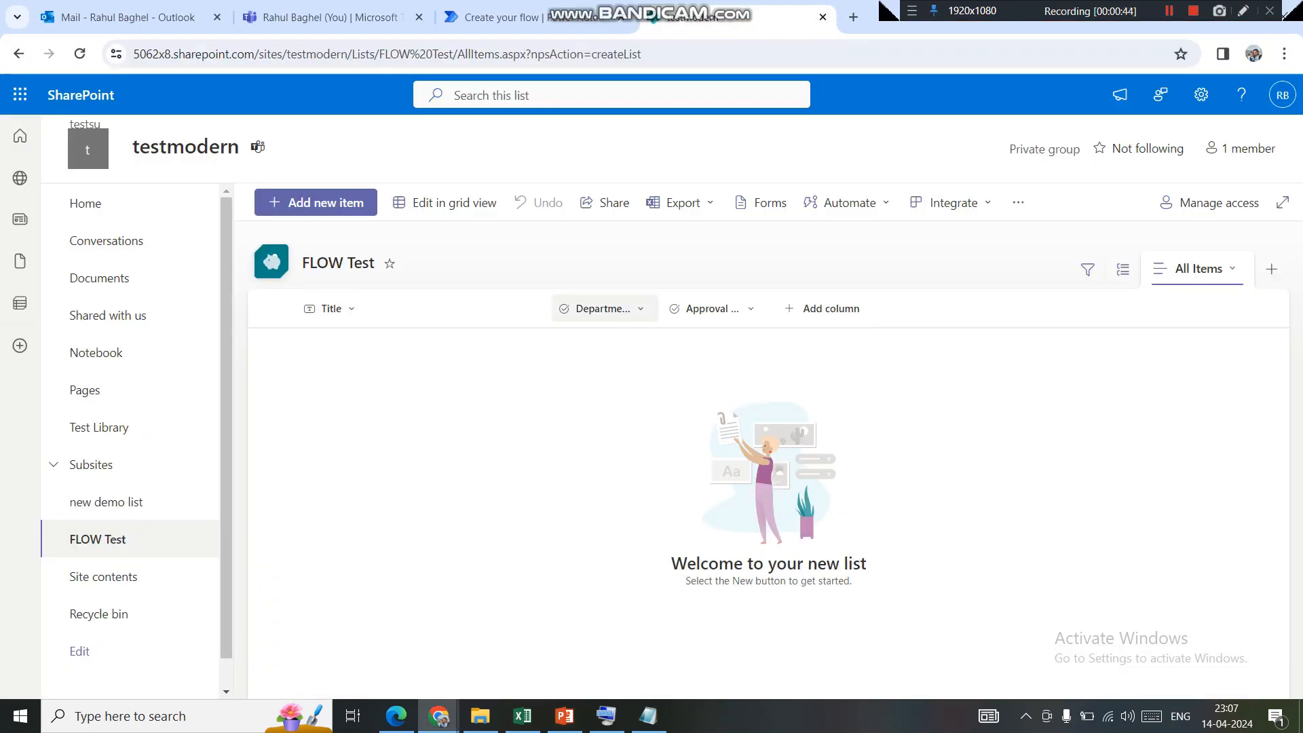
click(600, 308)
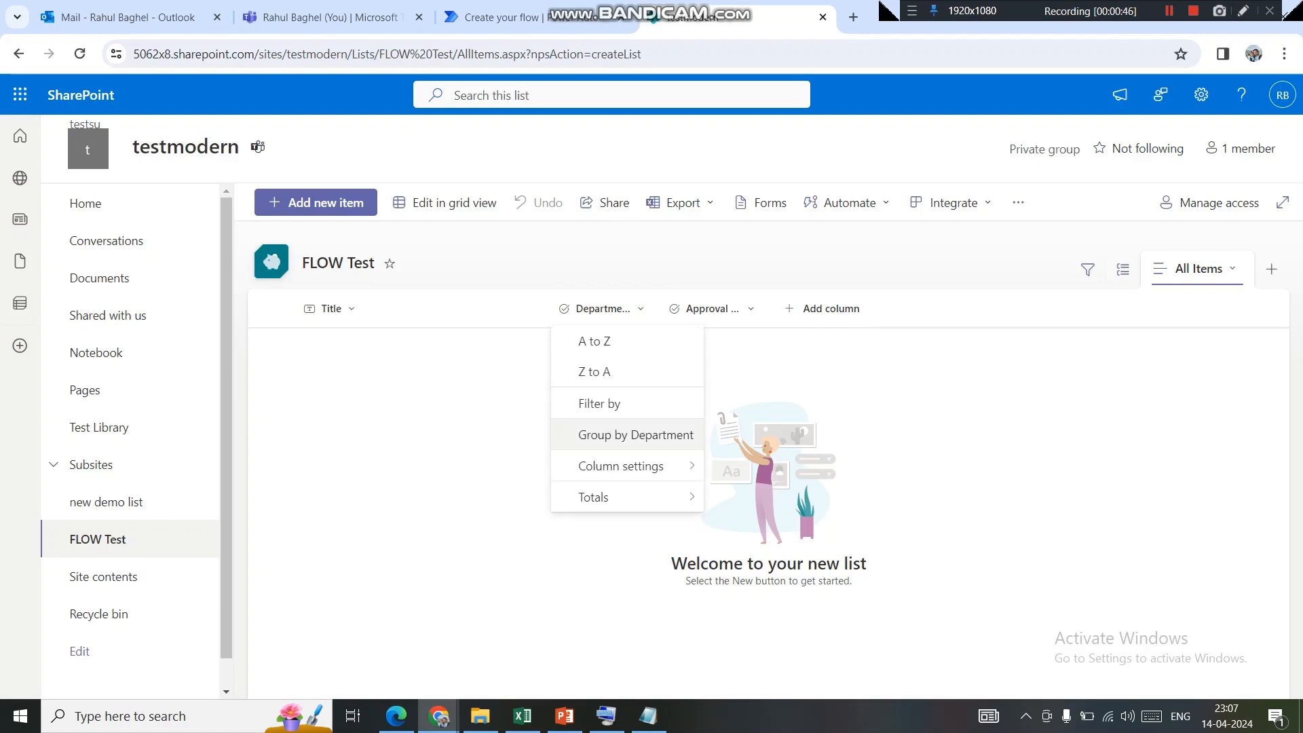
mouse_move(621, 466)
click(720, 403)
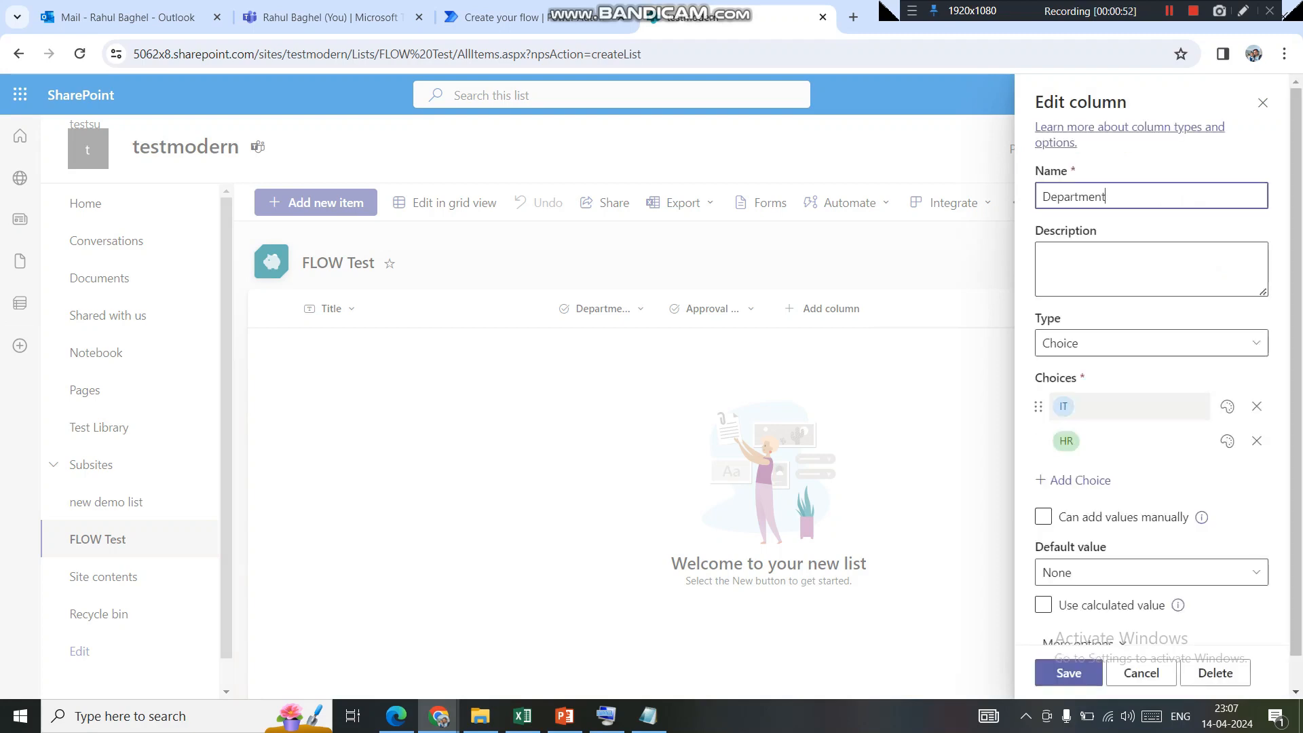
click(1129, 407)
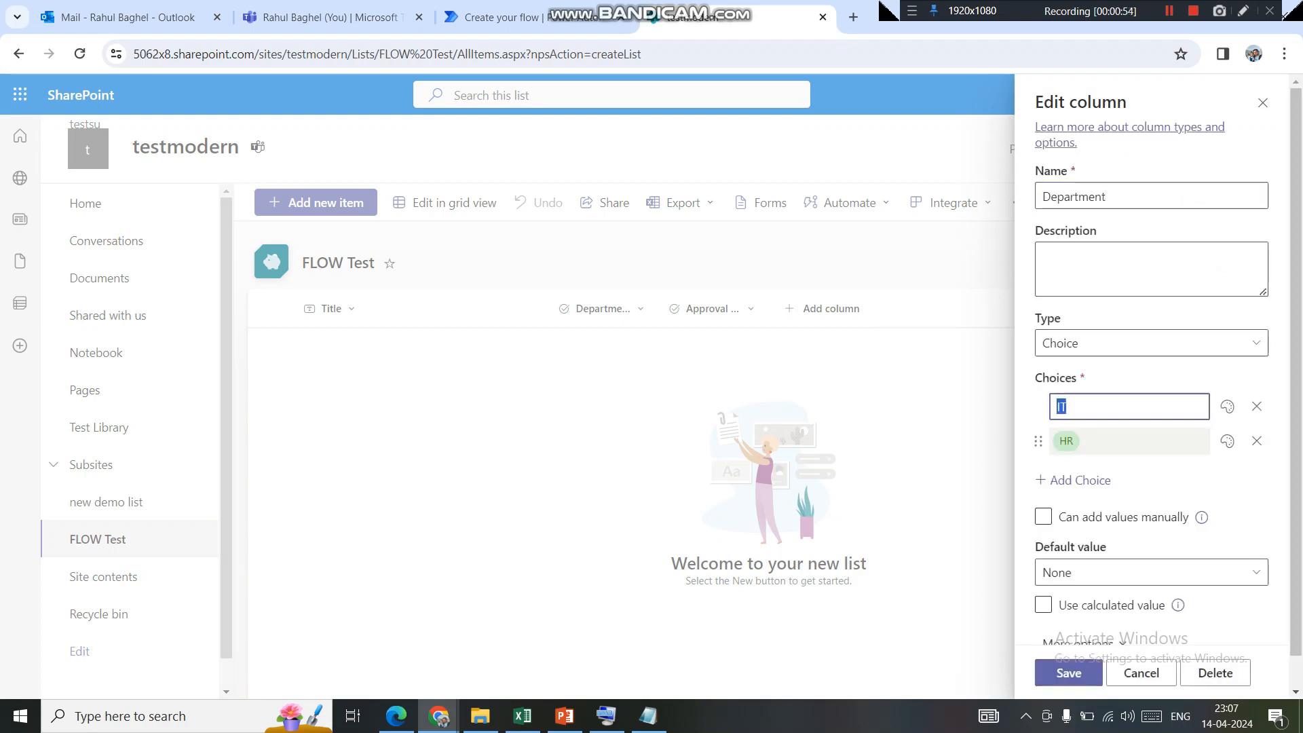
click(1129, 442)
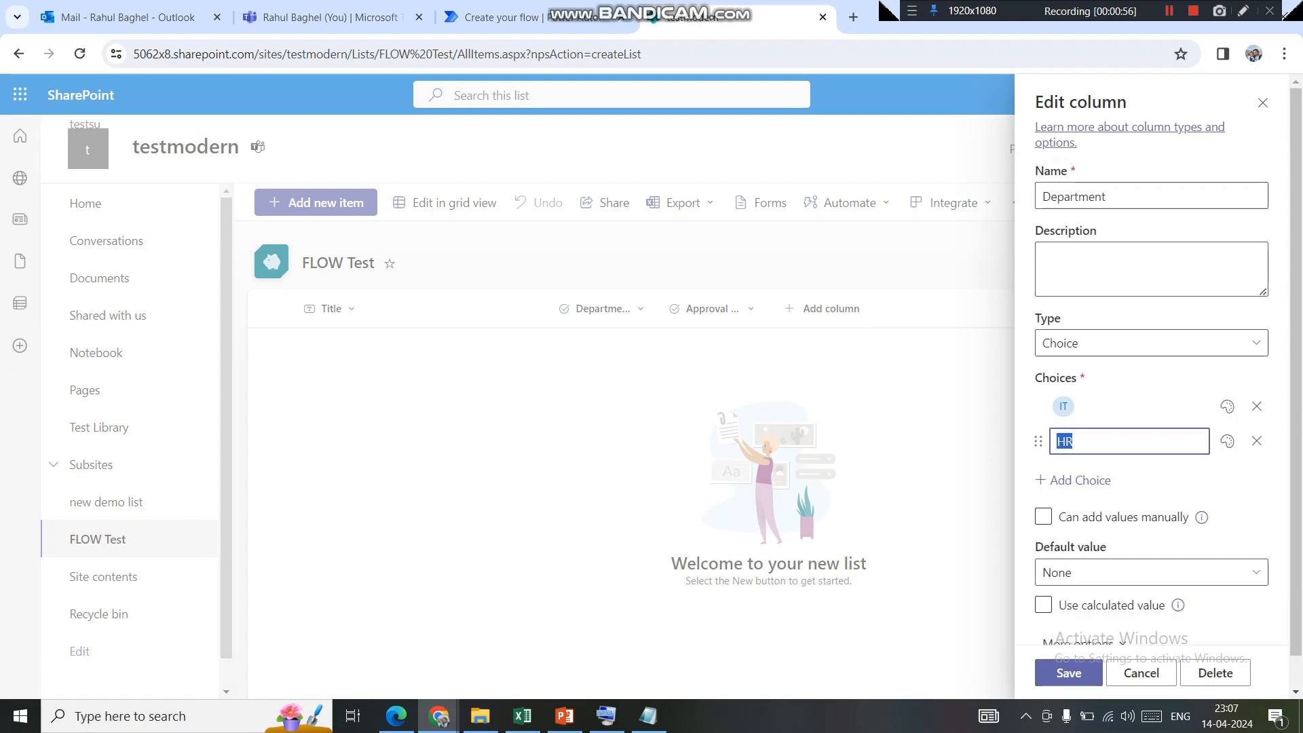
click(1129, 406)
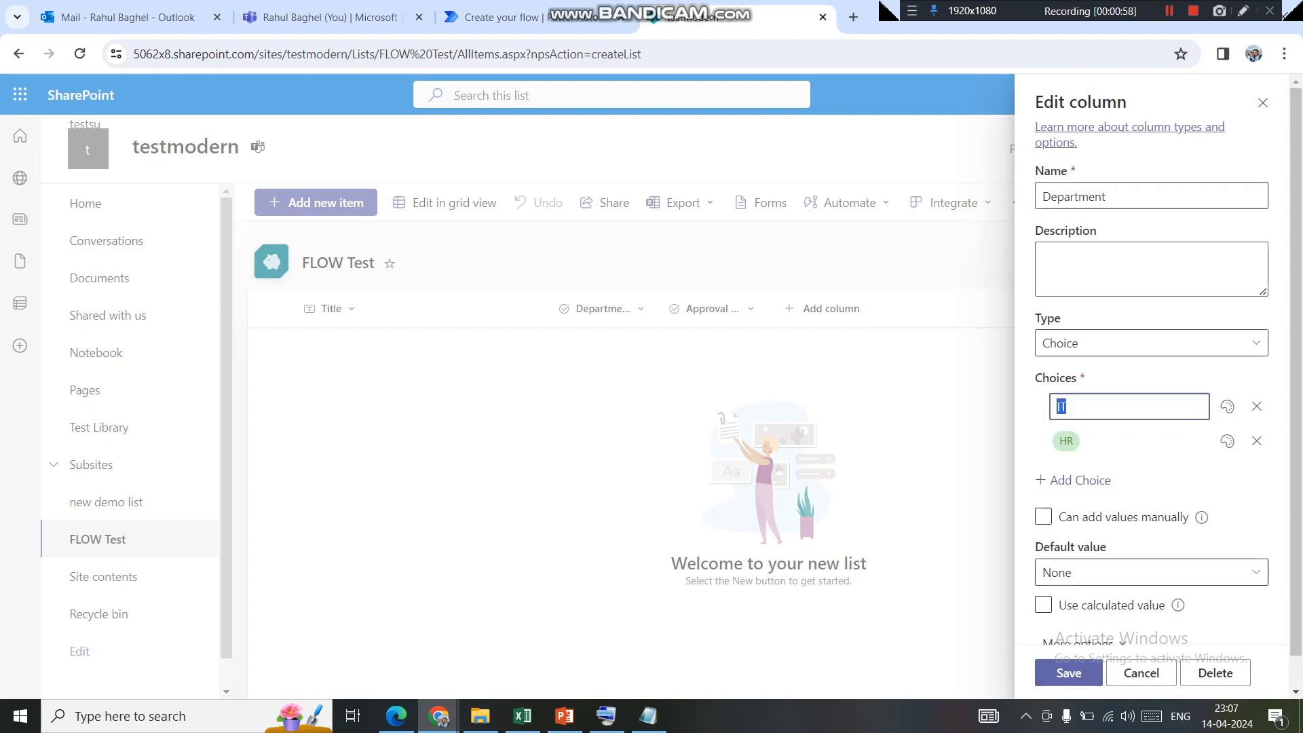
click(1140, 672)
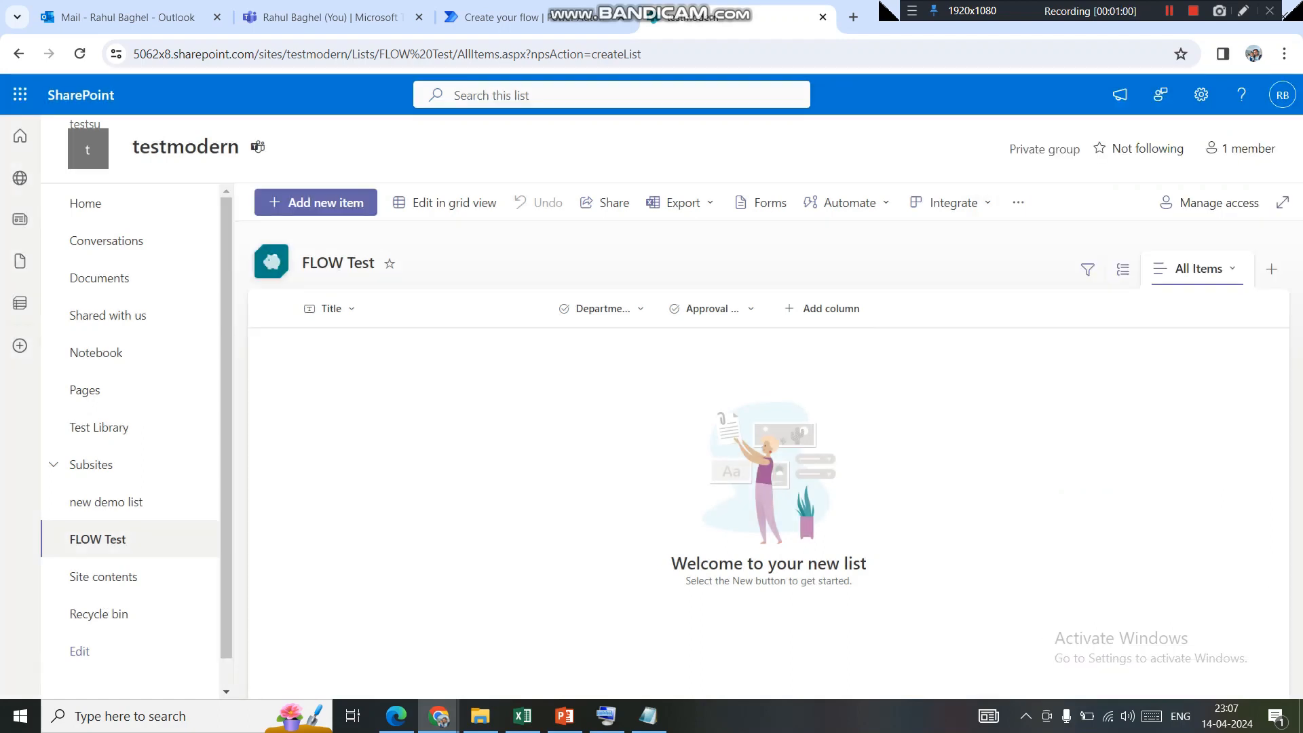
Inspect the Approval Status column's choices and default value in its edit settings, then cancel without saving.
click(709, 308)
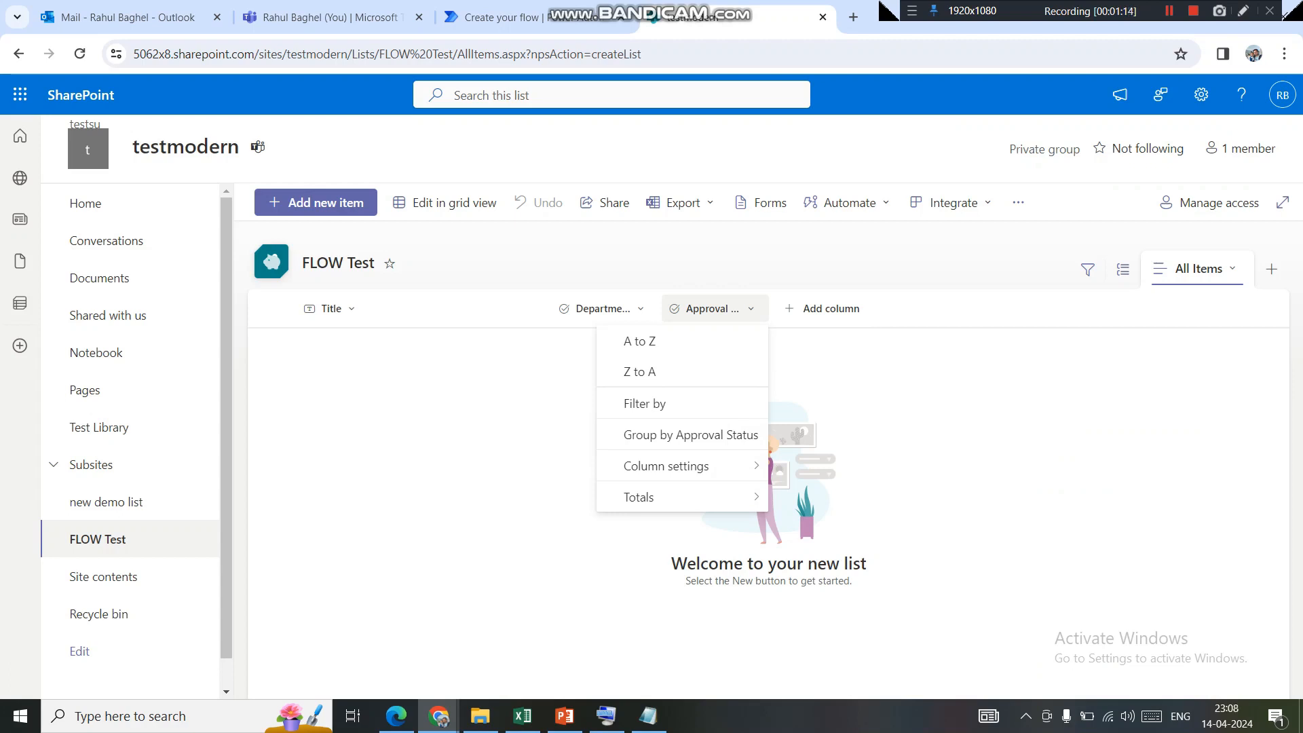
mouse_move(681, 466)
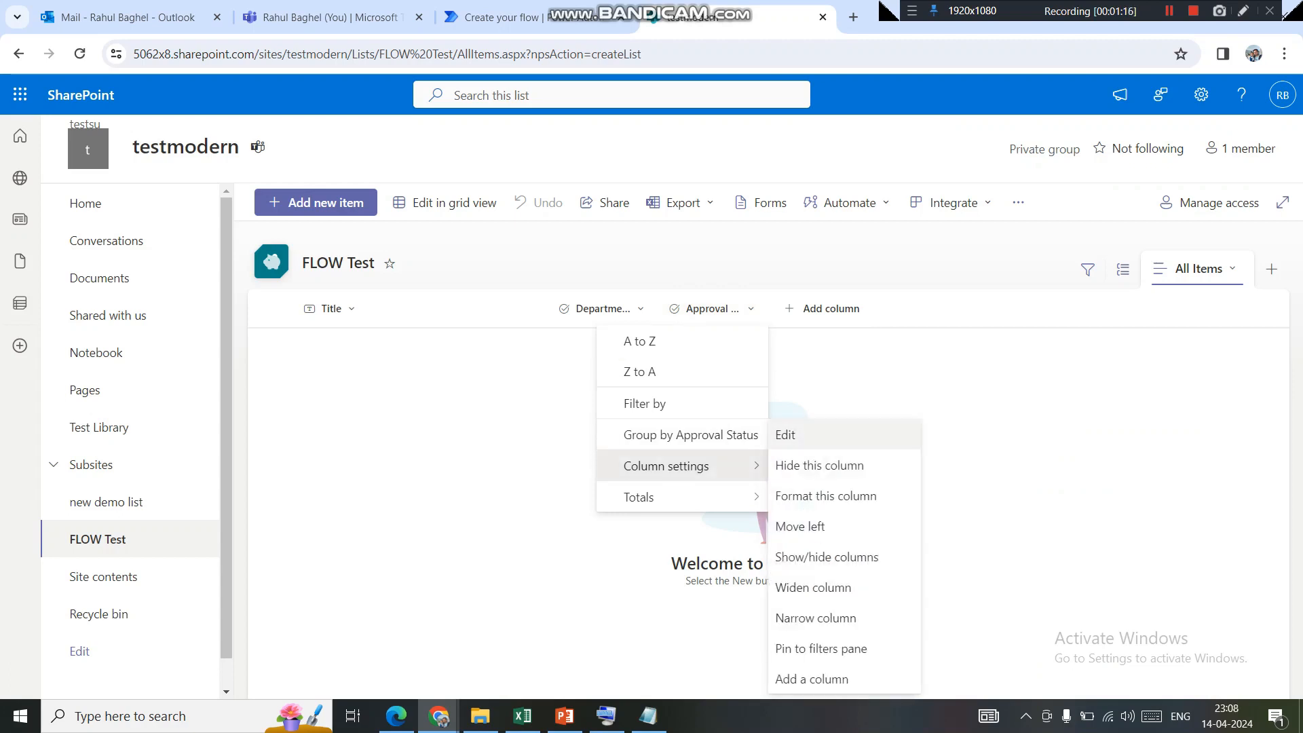
click(787, 435)
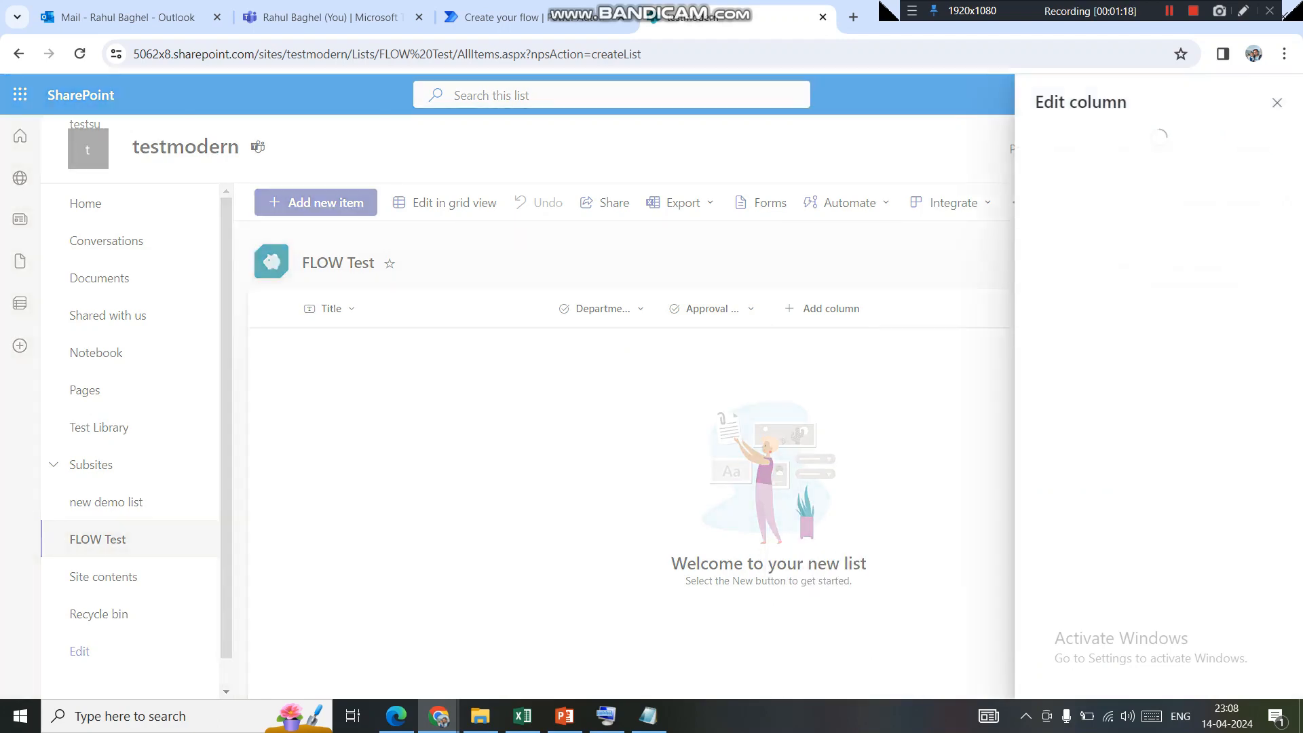
click(1112, 407)
click(1129, 441)
click(1129, 476)
click(1129, 511)
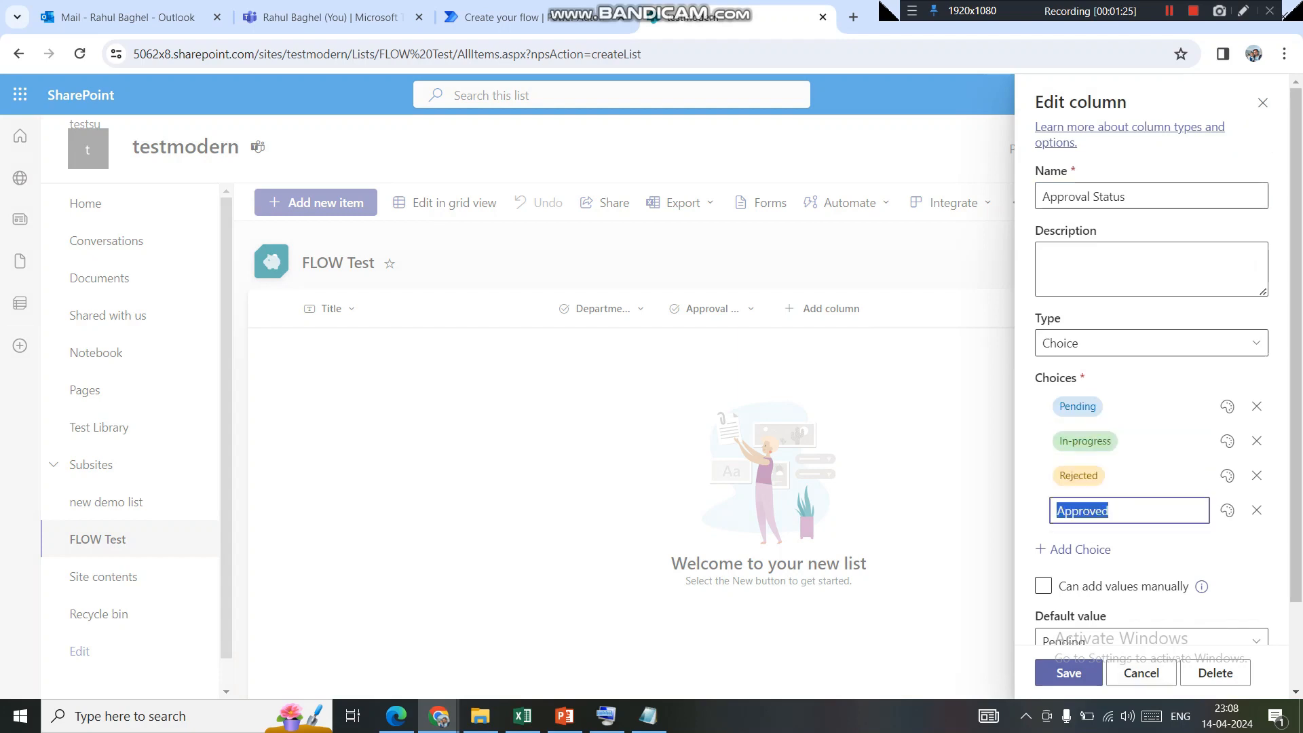
scroll(1154, 407, down, 1)
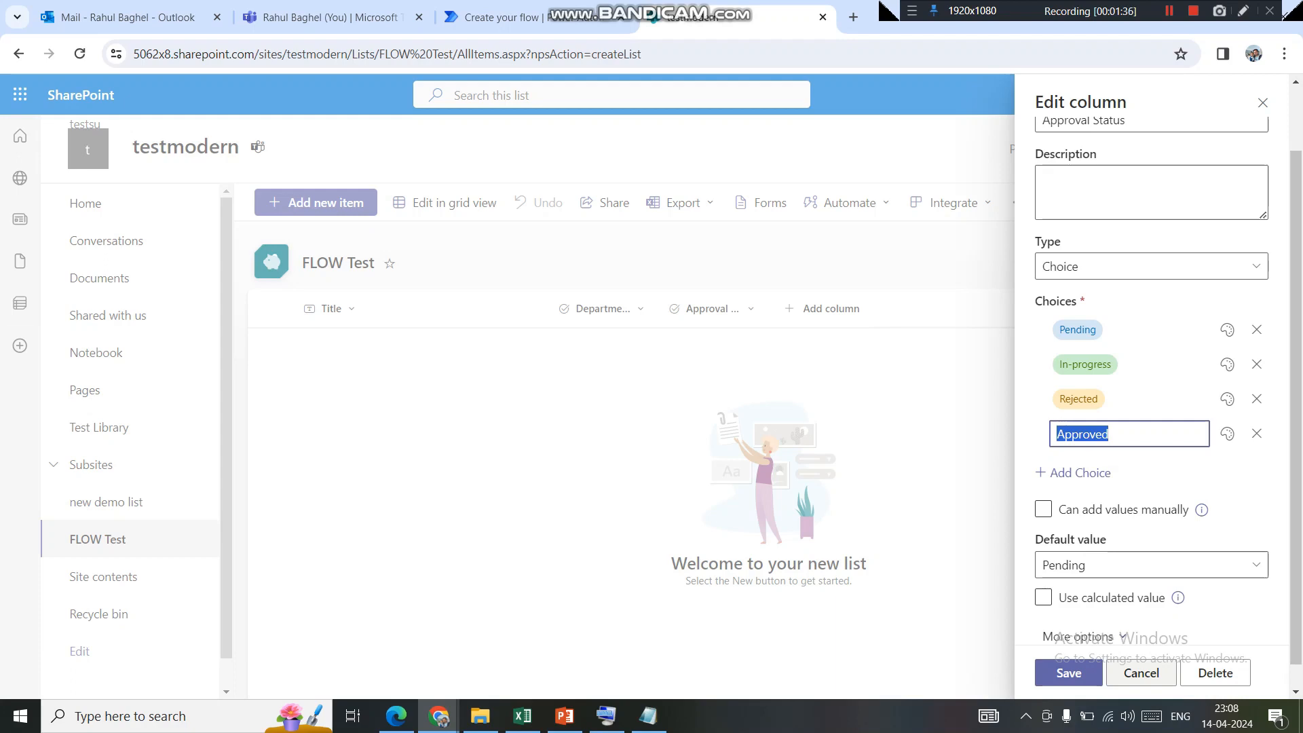
click(1141, 673)
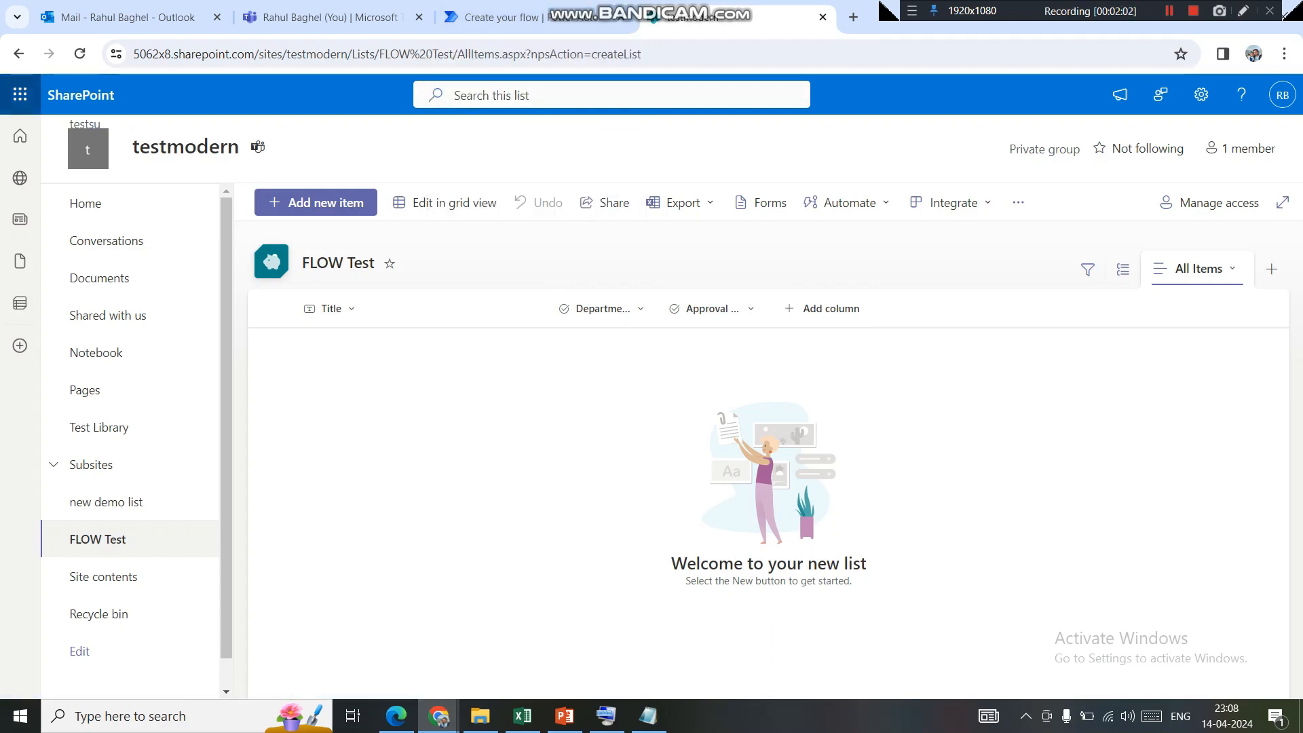
Switch from the SharePoint list to the flow creation page in Power Automate.
click(20, 95)
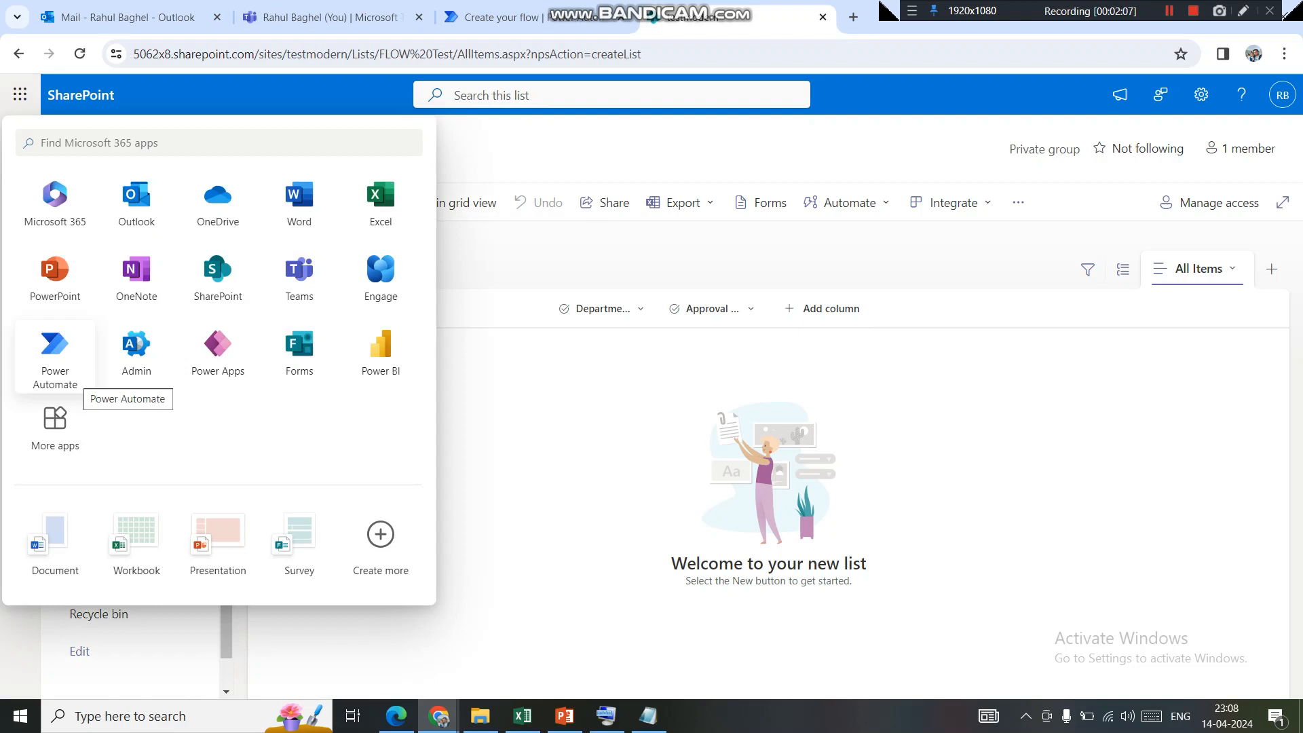
click(80, 377)
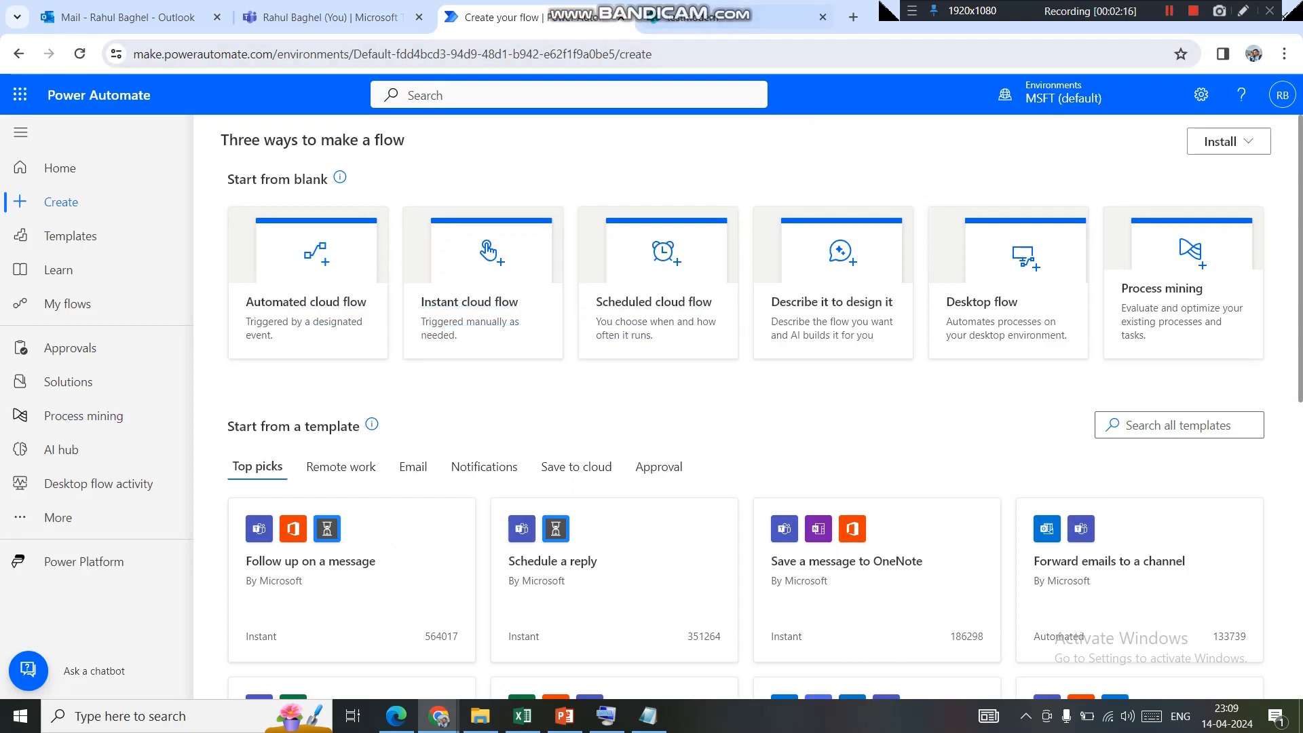
click(719, 19)
key(Escape)
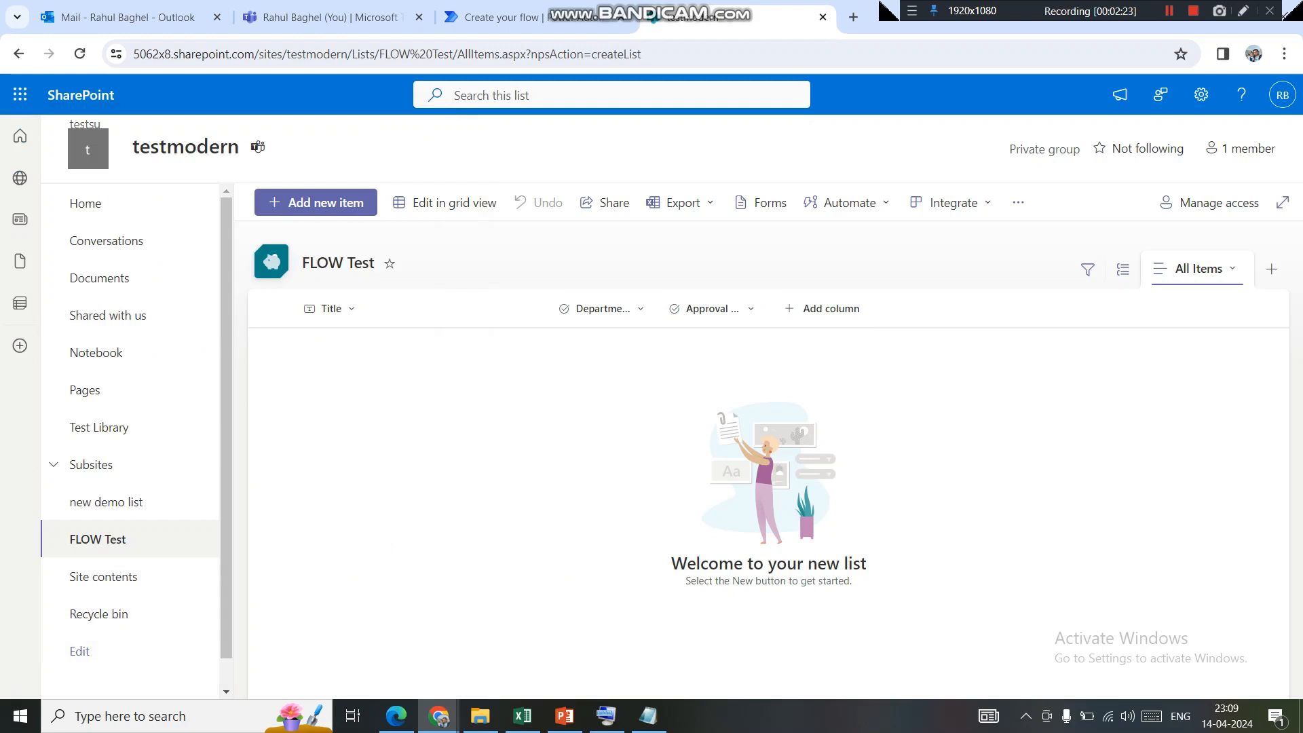
click(503, 17)
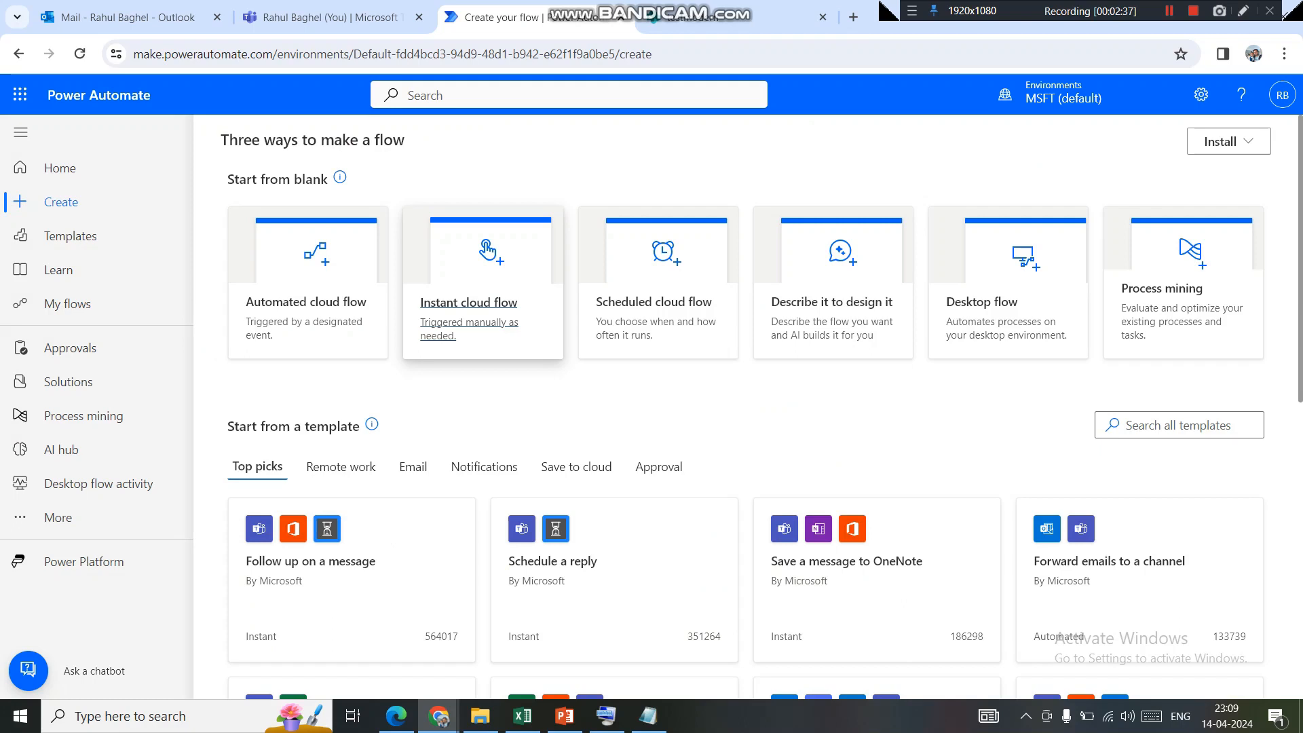
Start an instant cloud flow and name it "Department Approval FLOW", using the title from Notepad with its stray trailing characters removed.
click(482, 302)
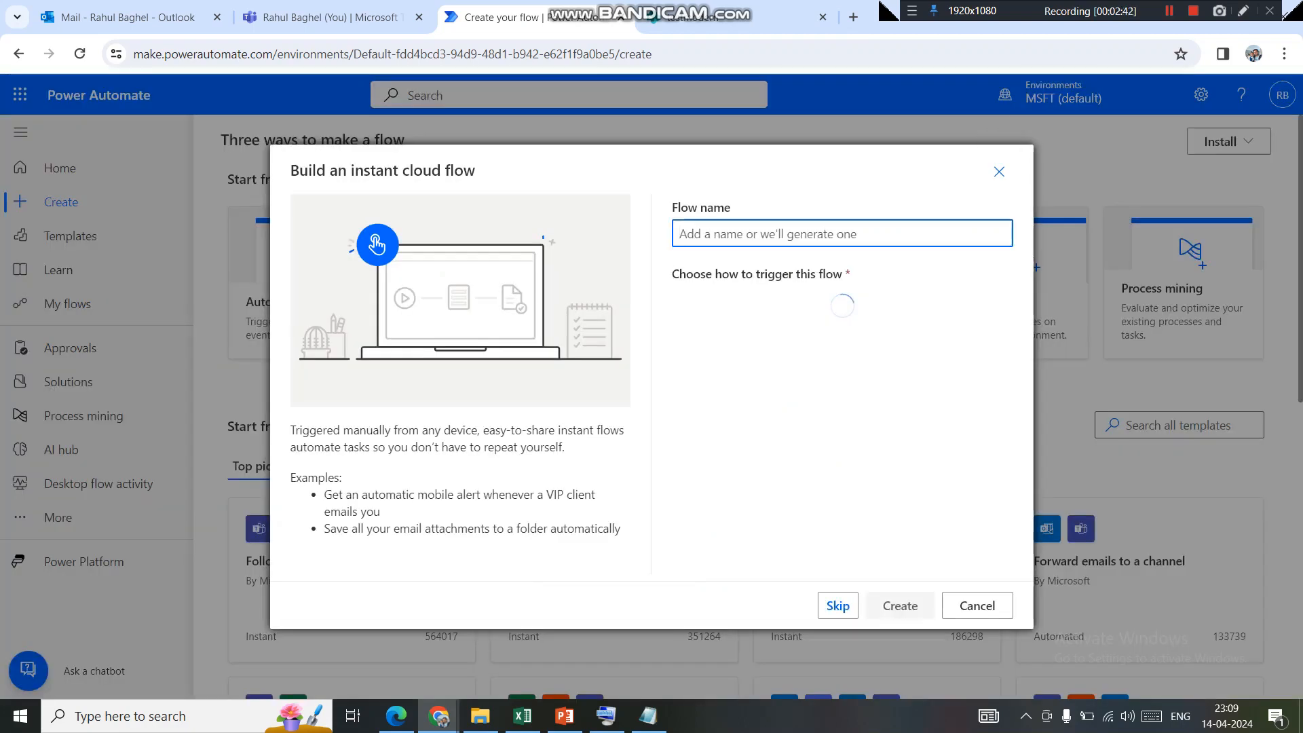
click(648, 716)
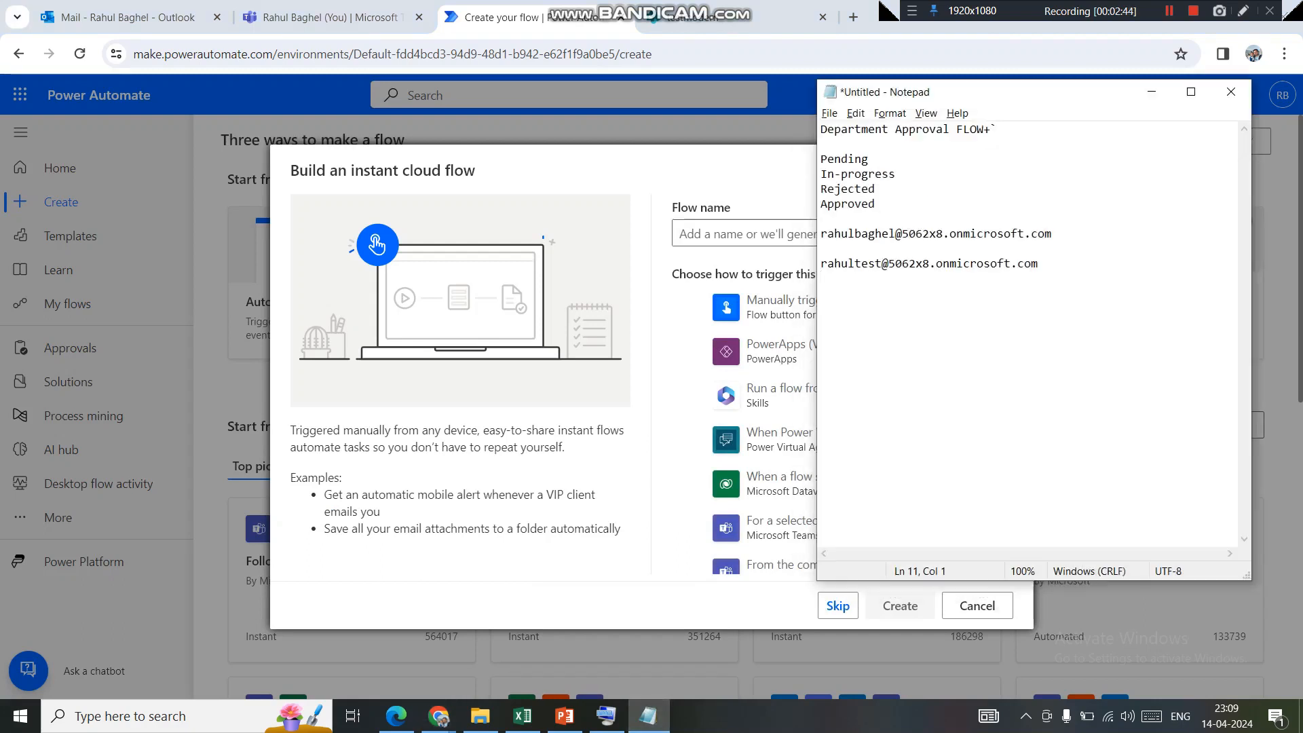
click(997, 130)
key(BackSpace)
key(BackSpace)
key(shift+Home)
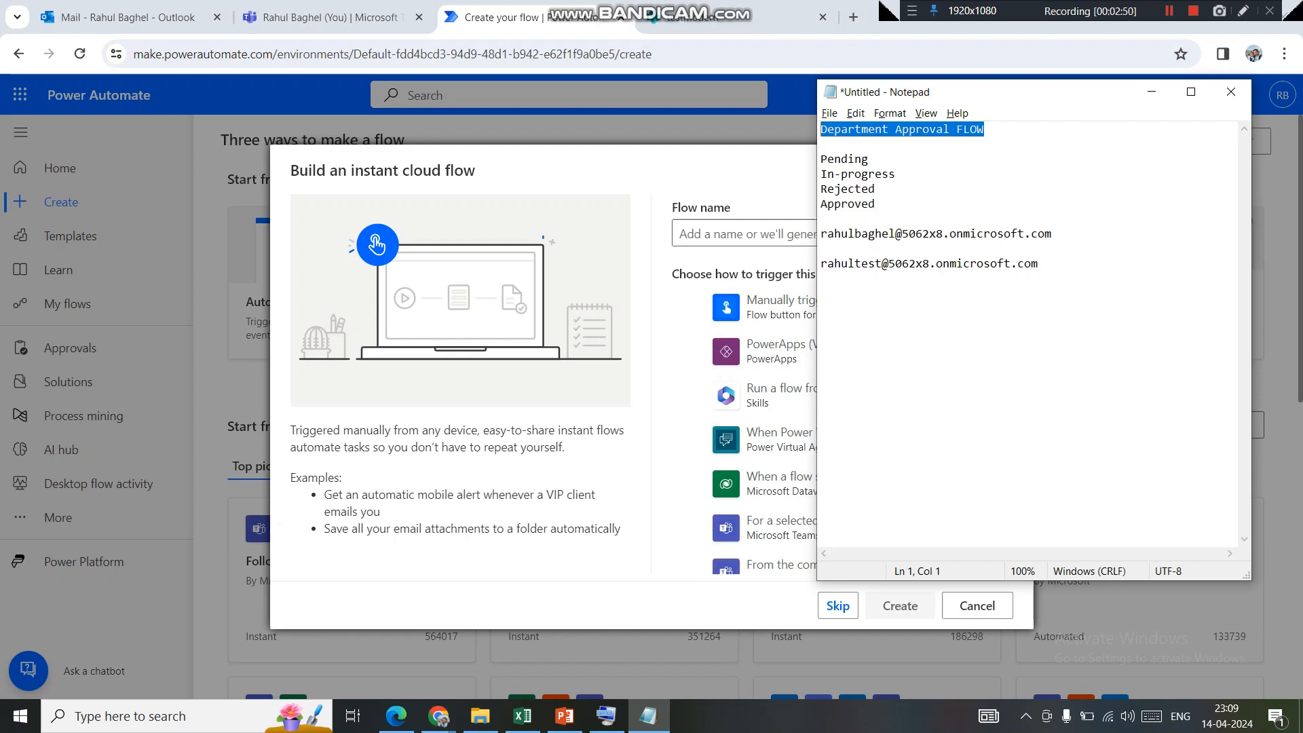
key(ctrl+c)
key(alt+Tab)
key(ctrl+v)
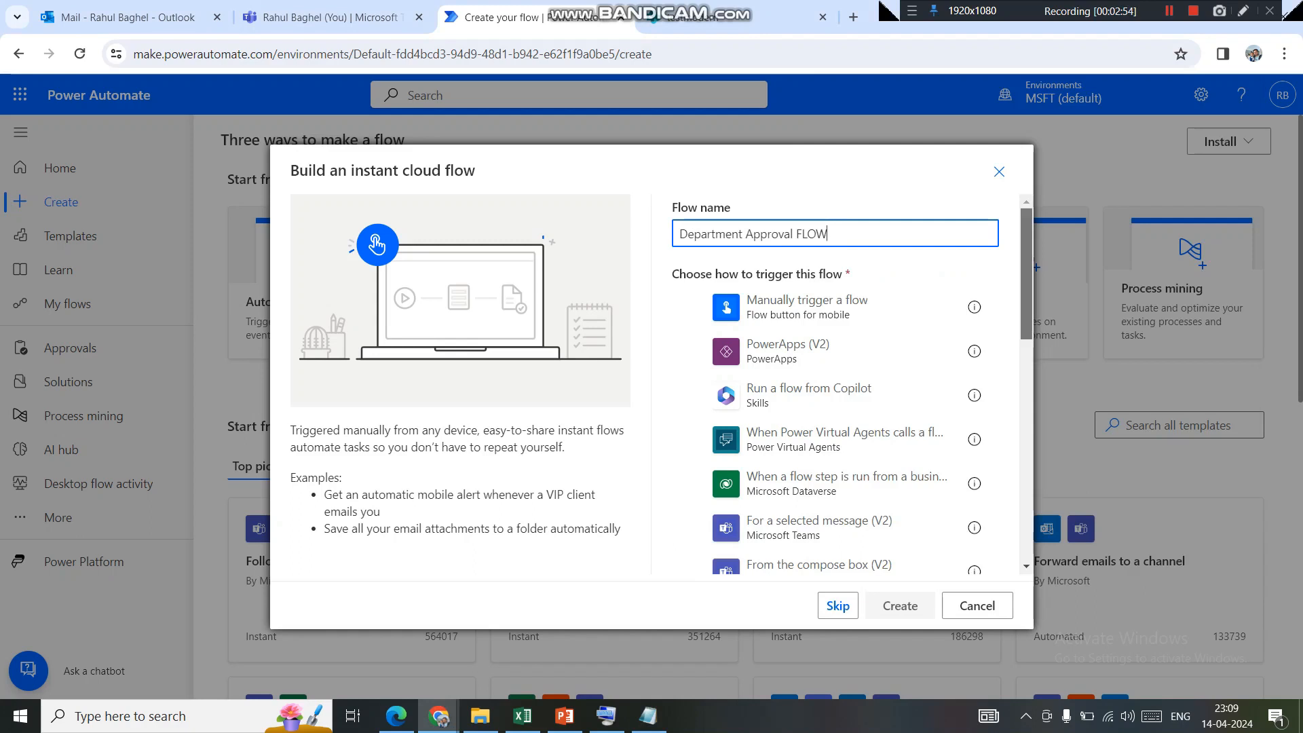
Look through the available instant triggers and skip choosing one to open the blank flow designer.
scroll(835, 383, down, 1)
scroll(852, 383, down, 1)
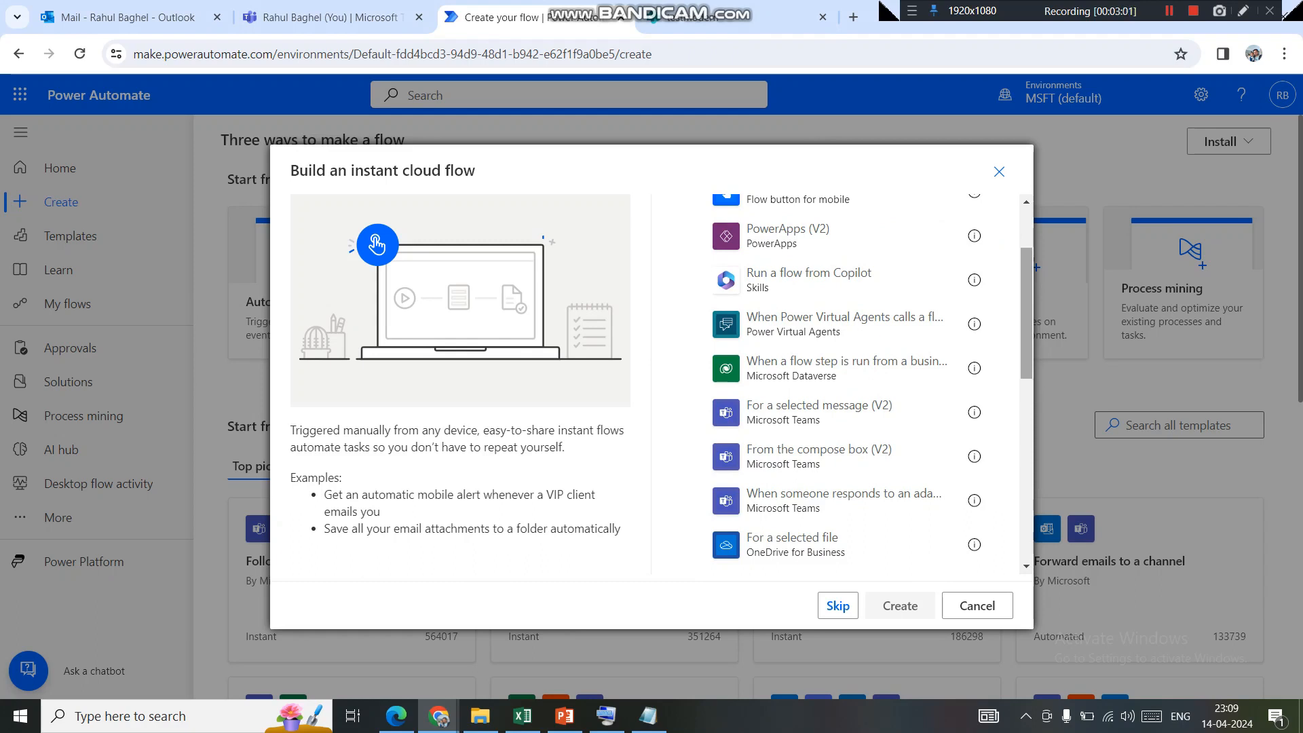
scroll(862, 383, down, 3)
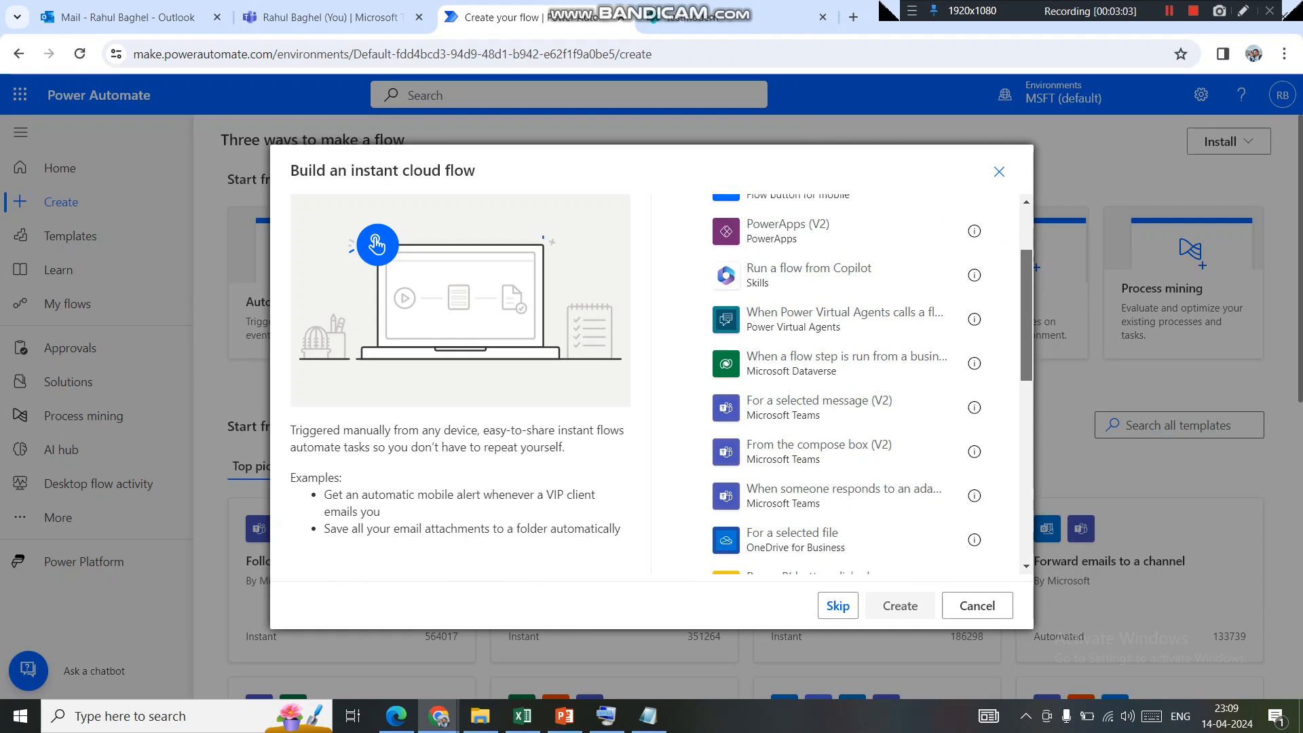
scroll(862, 383, down, 2)
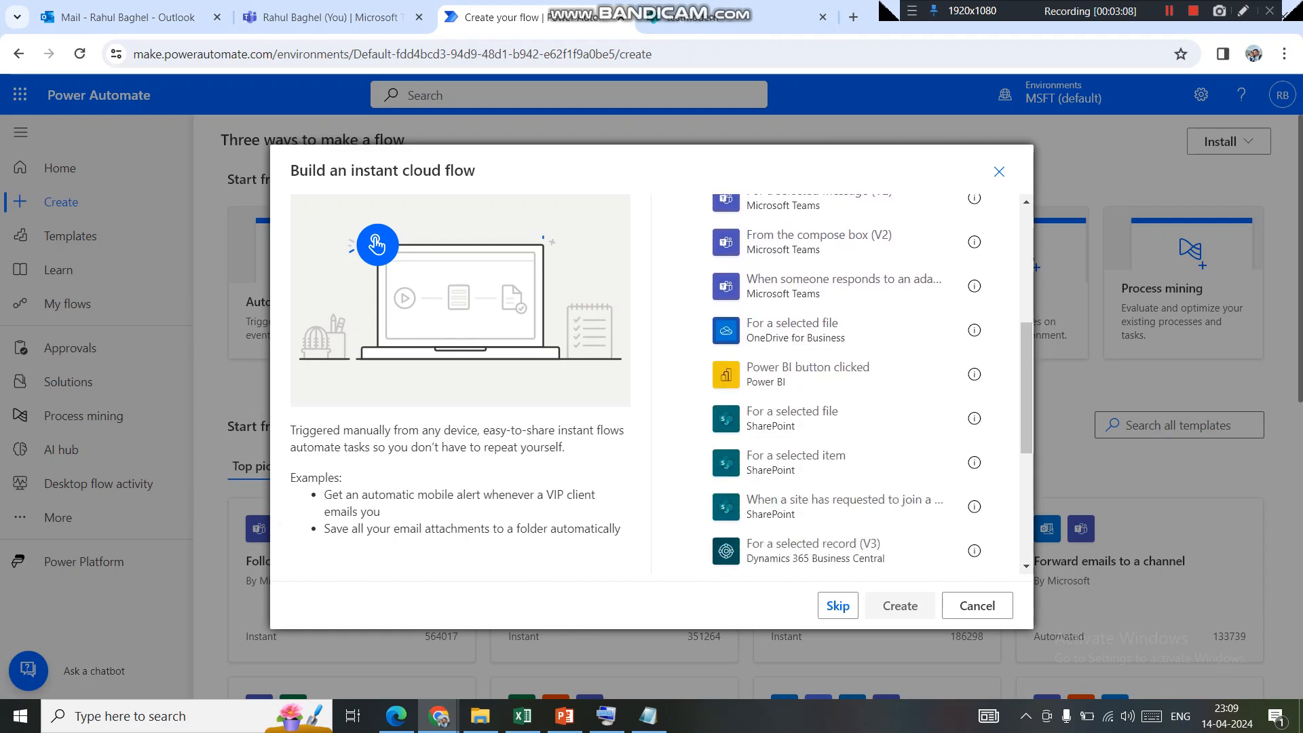
scroll(862, 384, down, 4)
scroll(862, 384, down, 3)
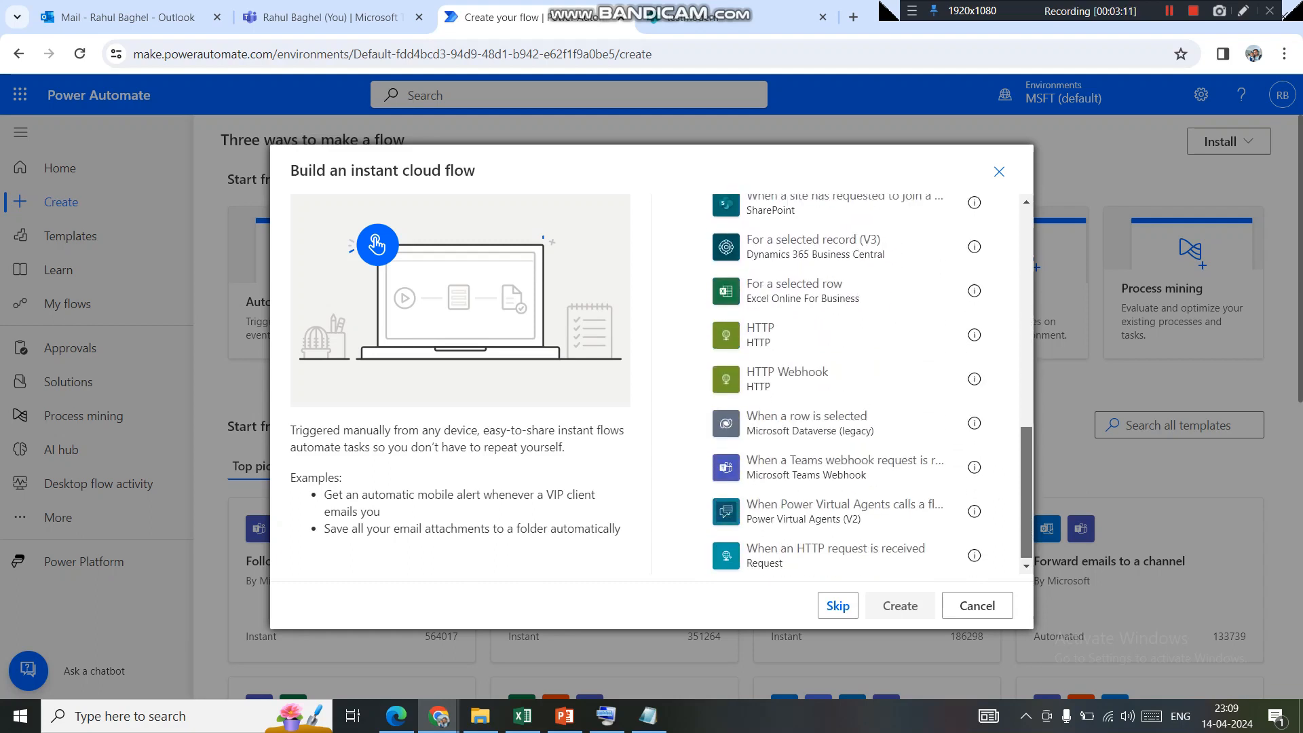
scroll(862, 384, up, 10)
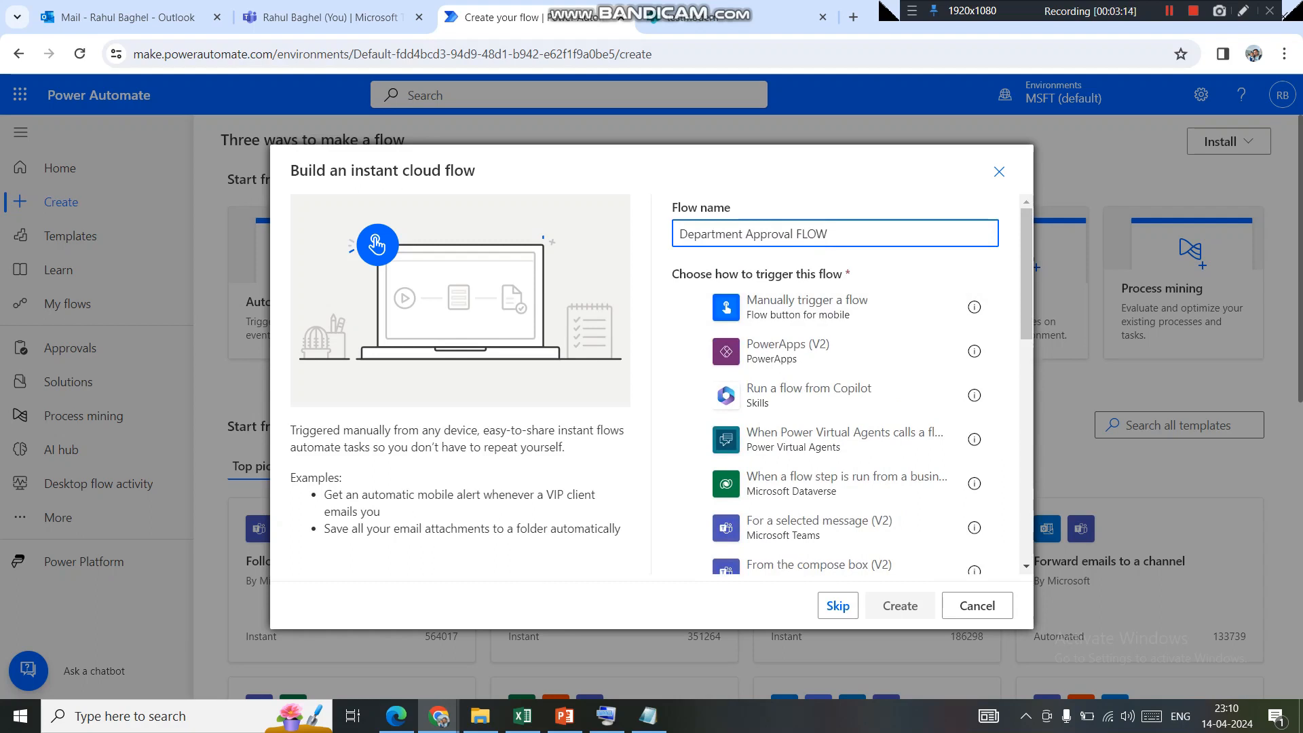
click(837, 605)
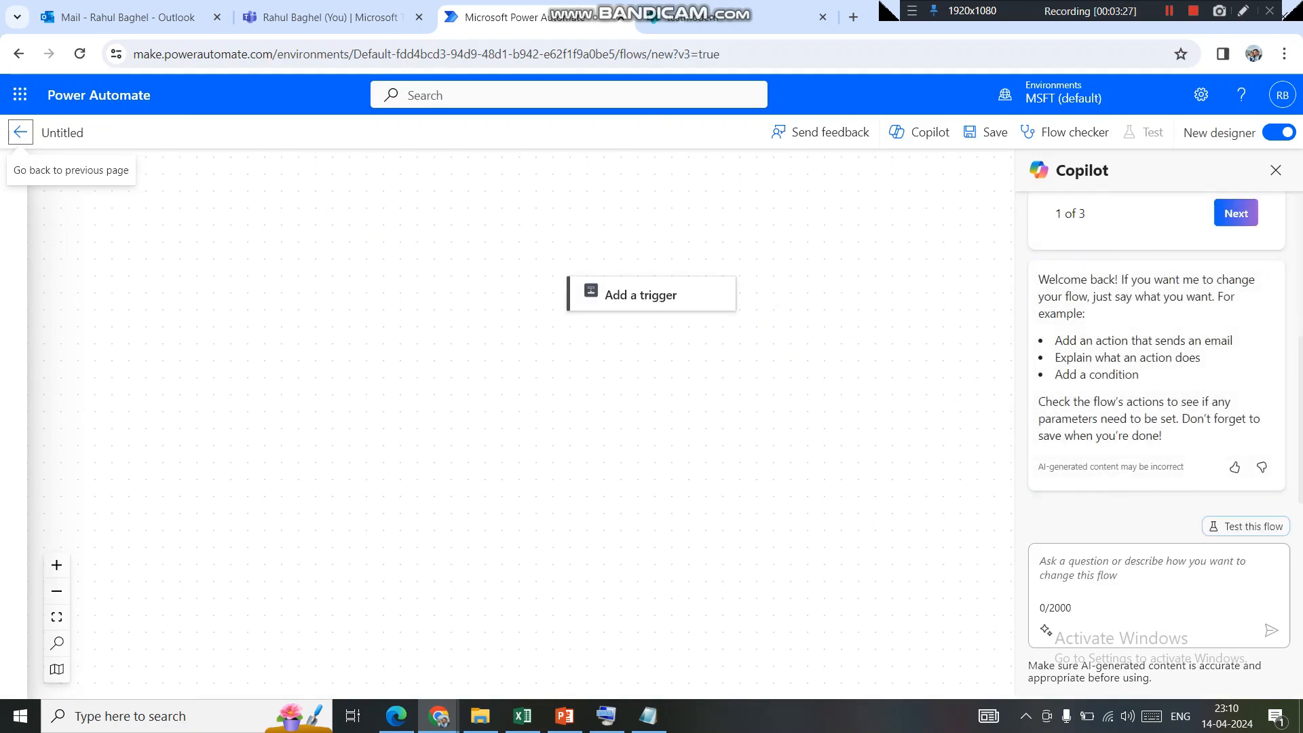
Close the Copilot pane and turn off the new designer to use the classic flow designer.
click(1276, 170)
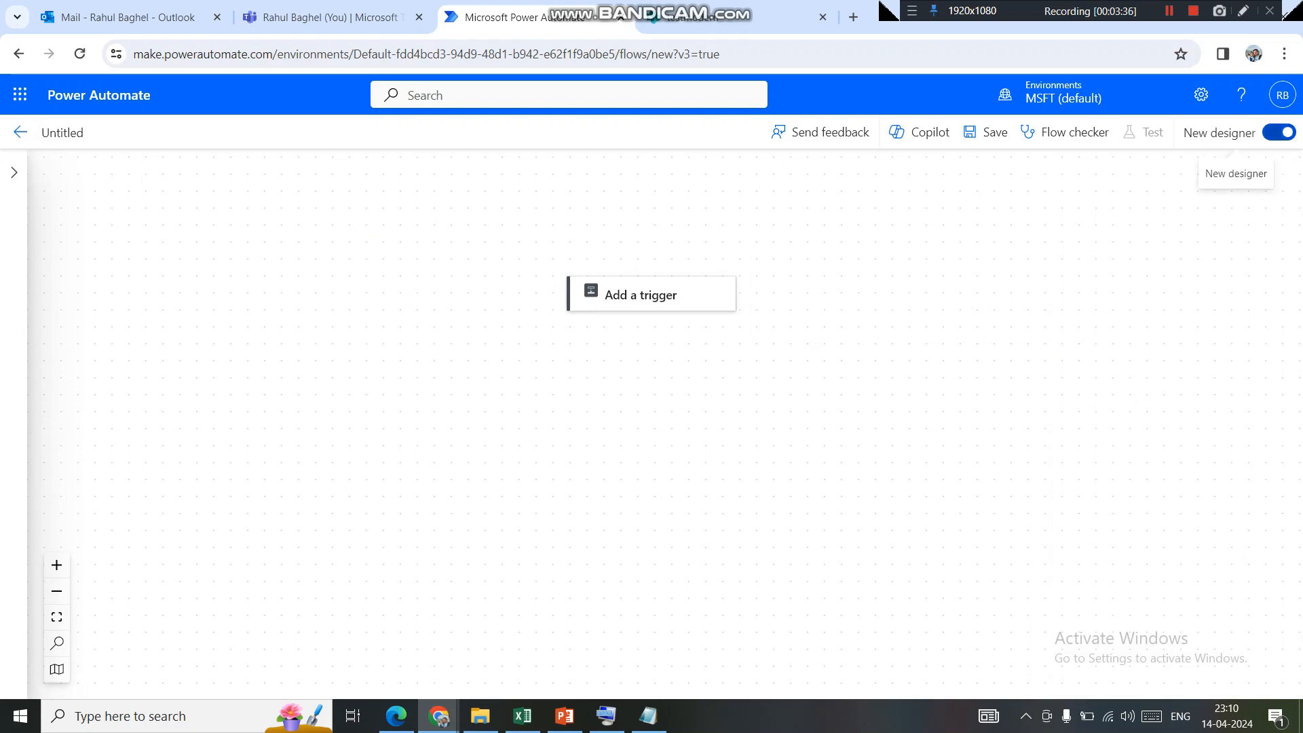
click(1279, 133)
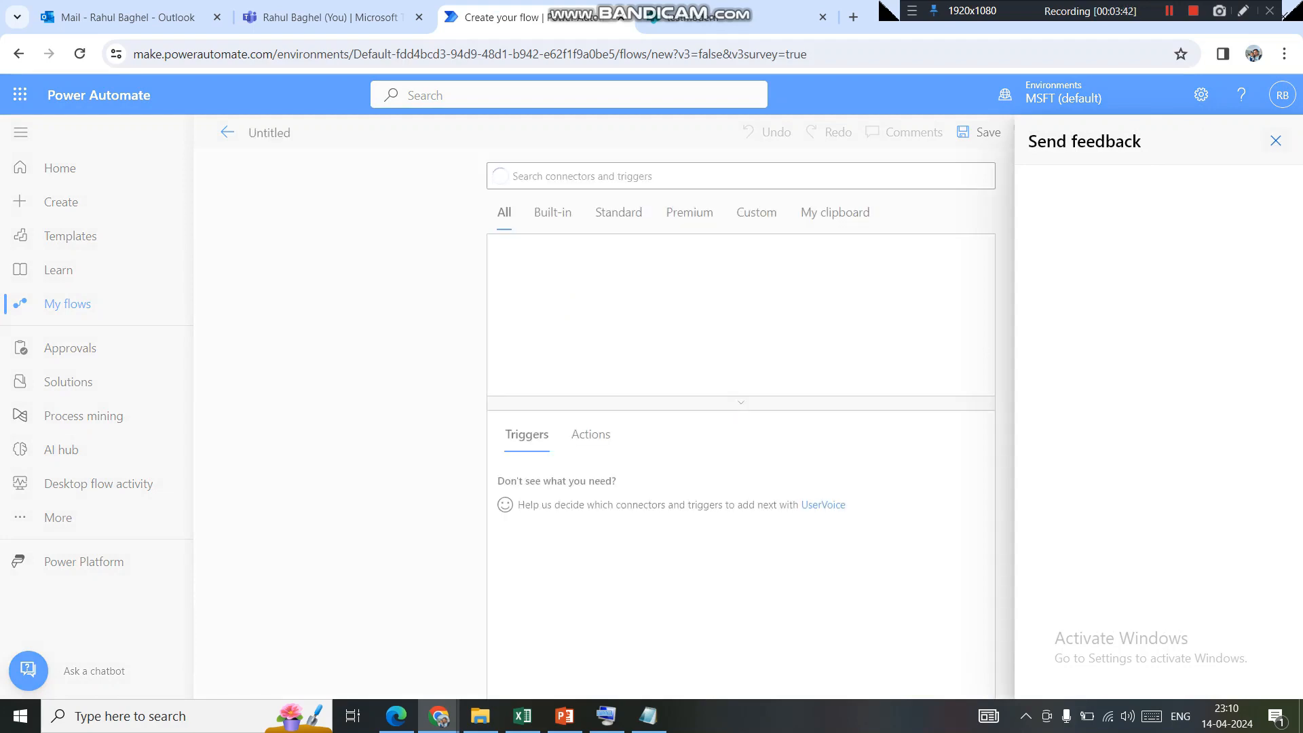
Close the feedback pane, search the triggers for "created" and add SharePoint's "When an item is created or modified" trigger.
click(1276, 141)
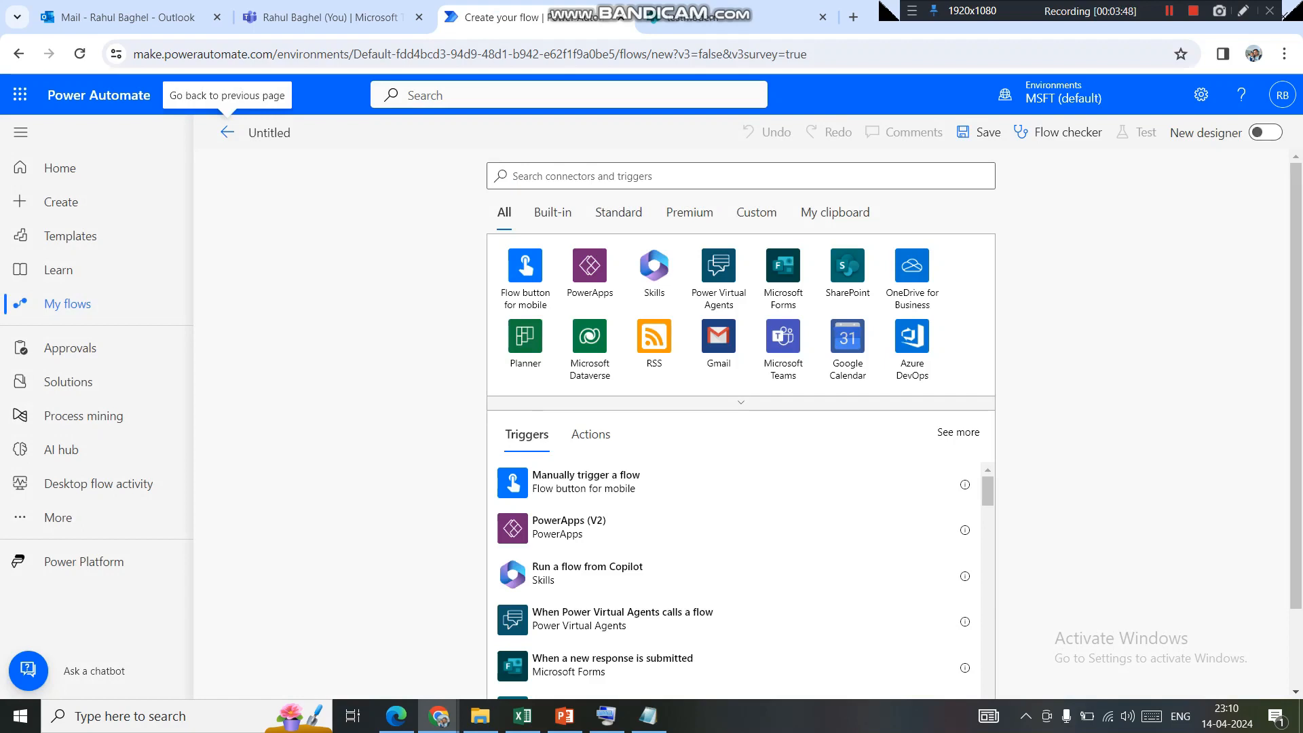
click(713, 177)
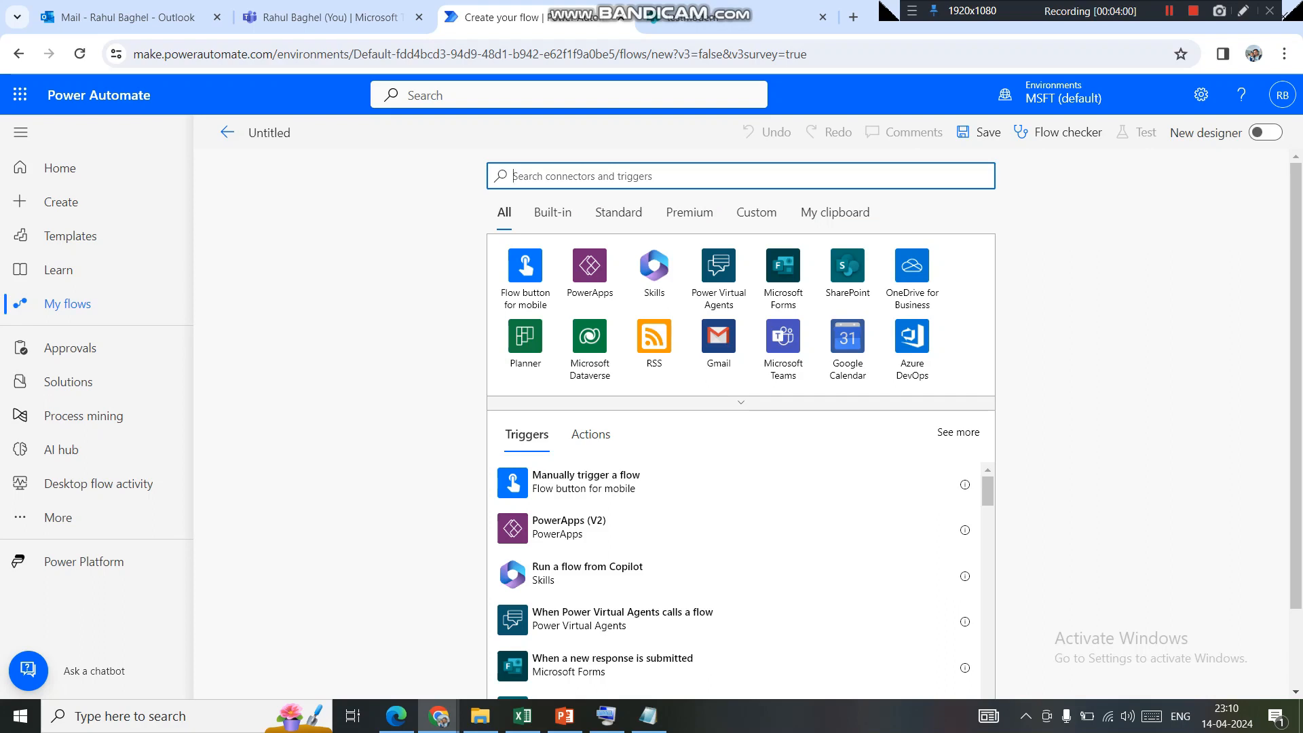
text(created)
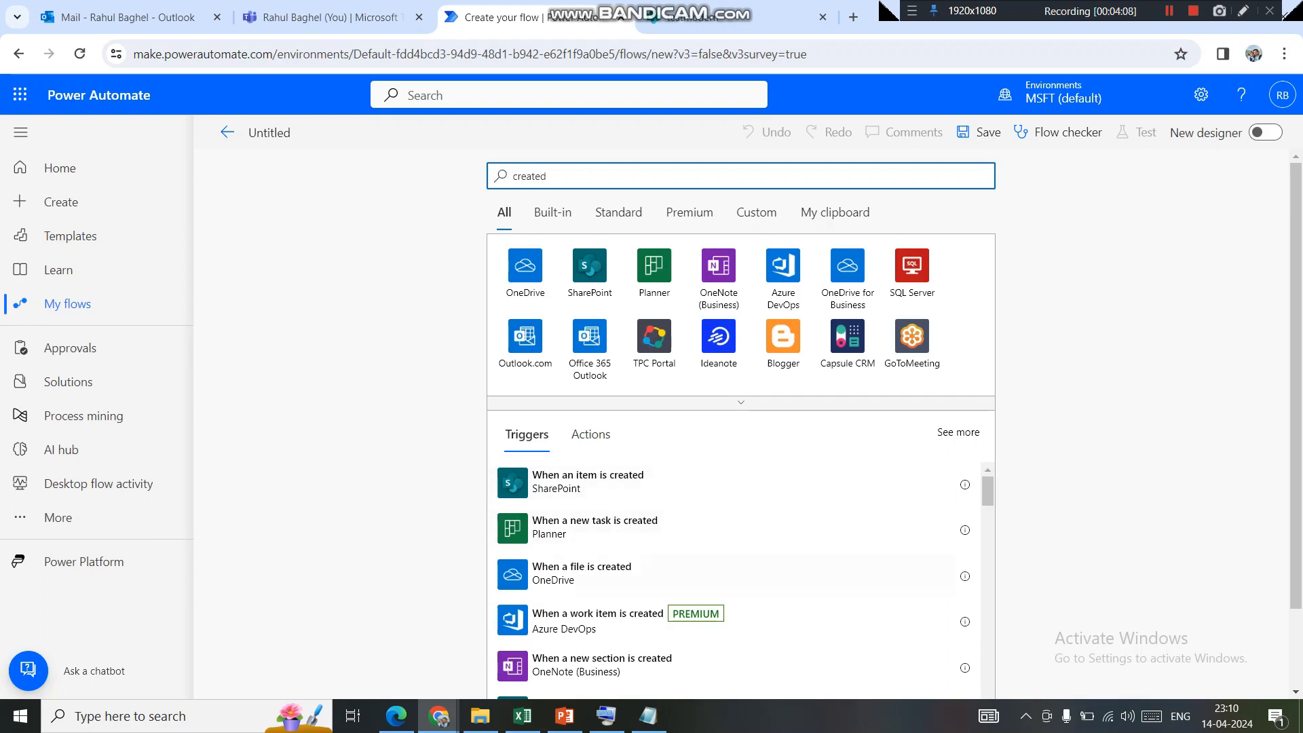
scroll(736, 577, down, 2)
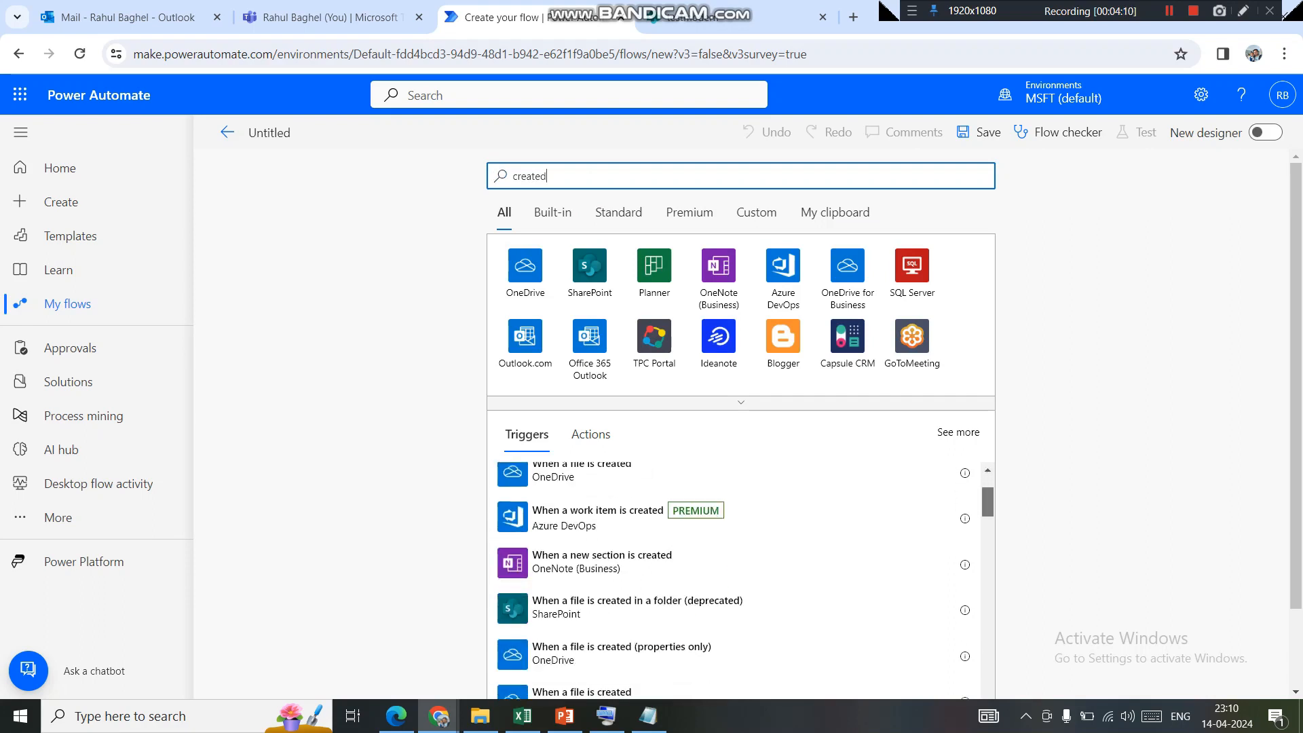
scroll(736, 577, down, 3)
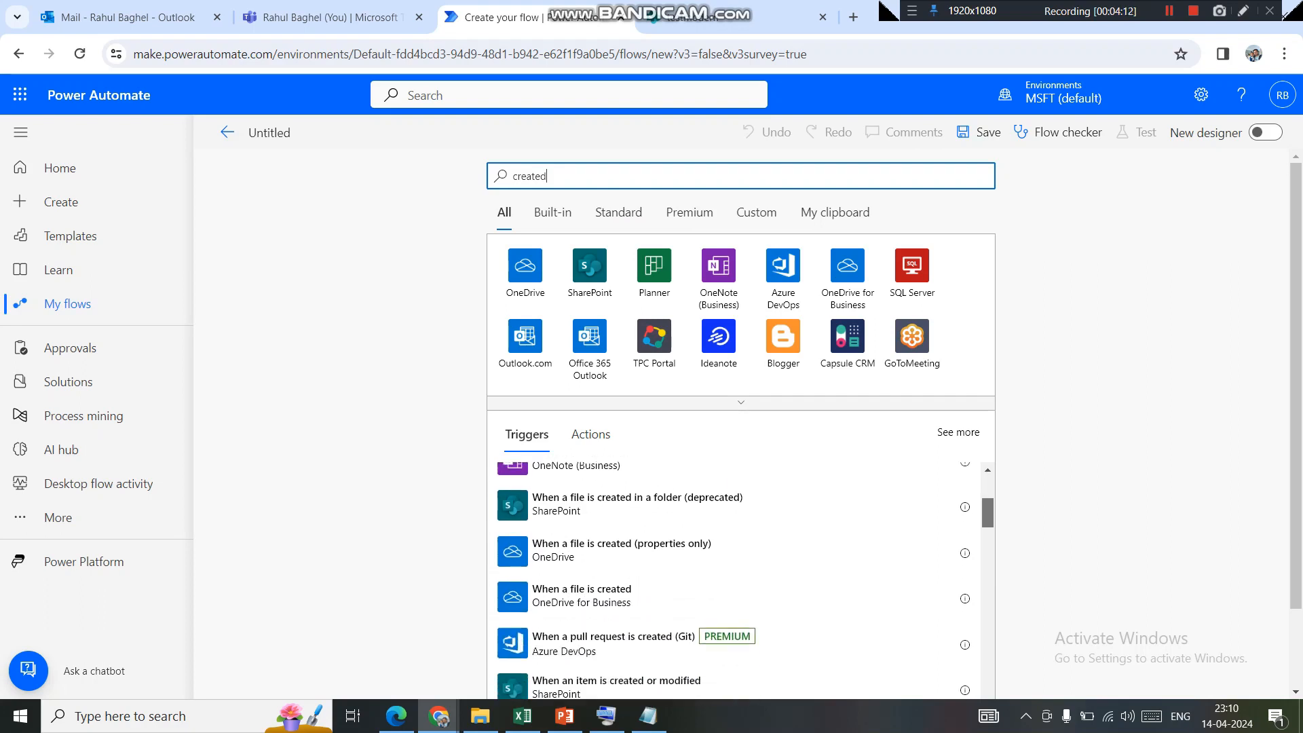
scroll(736, 577, down, 1)
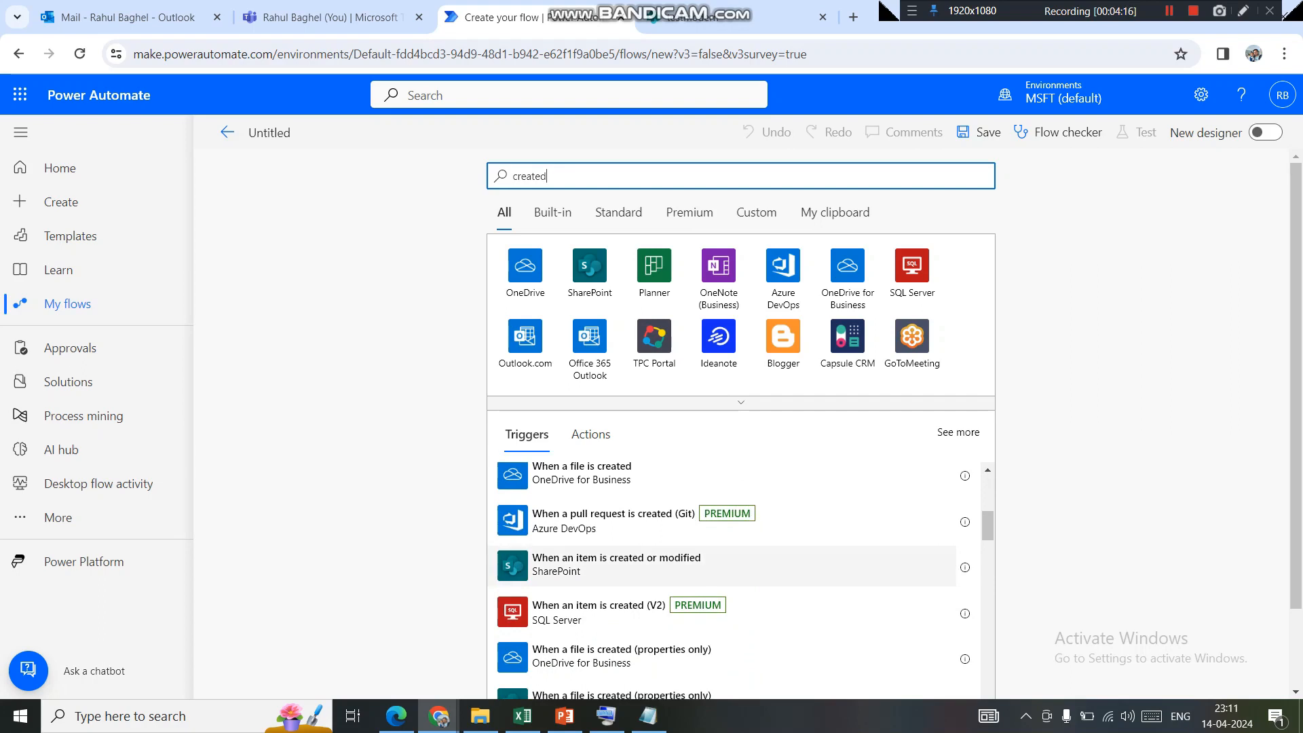
click(652, 565)
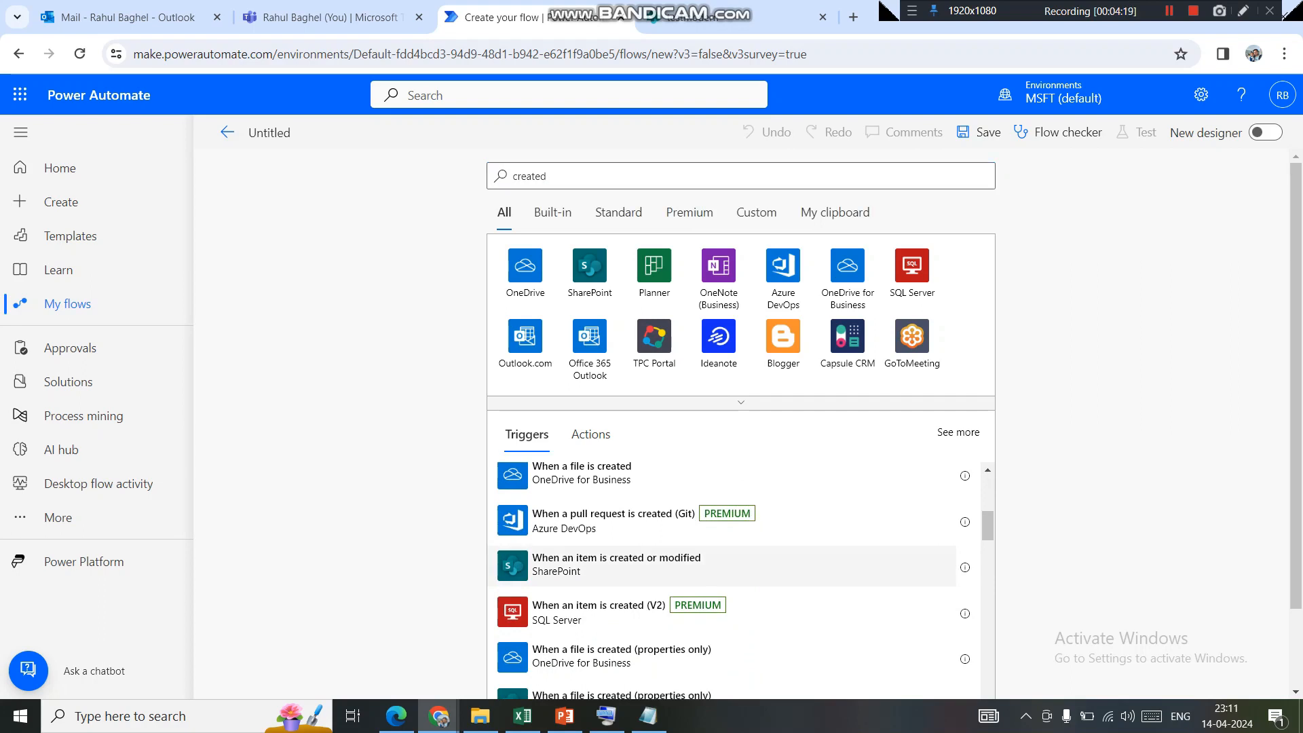
click(950, 220)
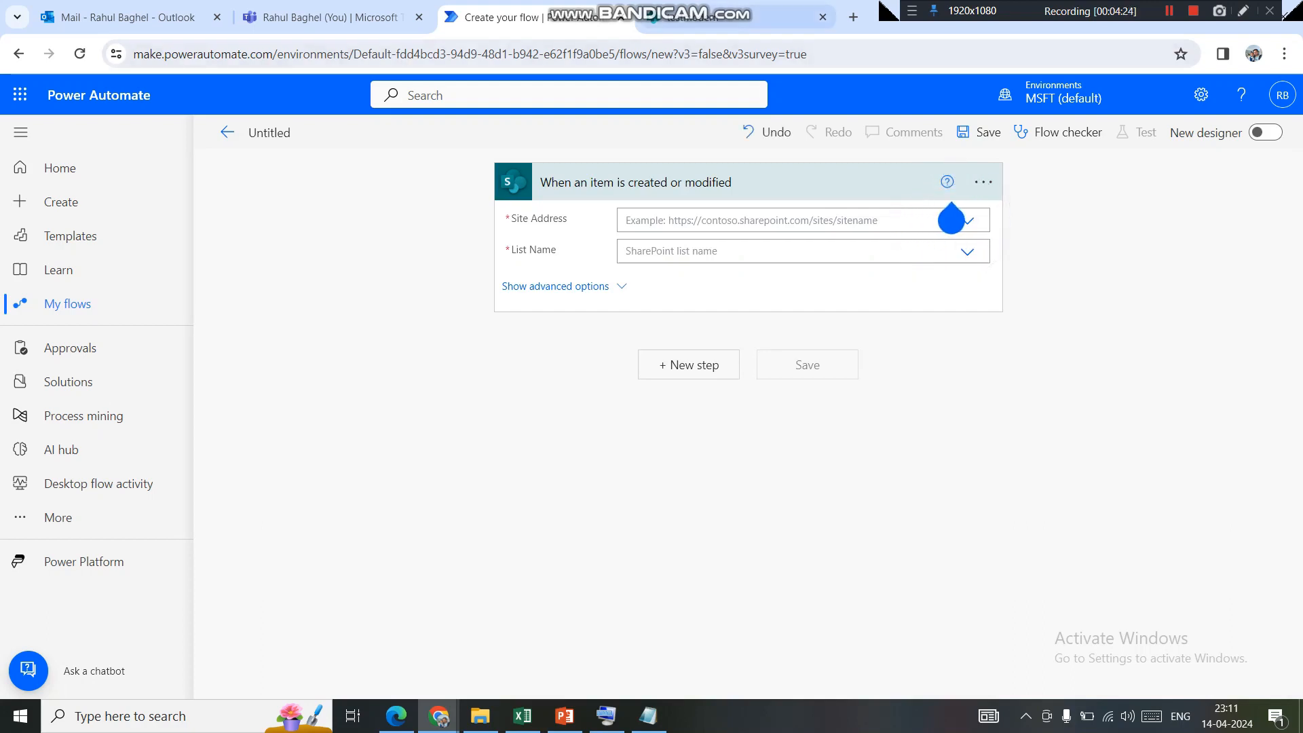
click(692, 17)
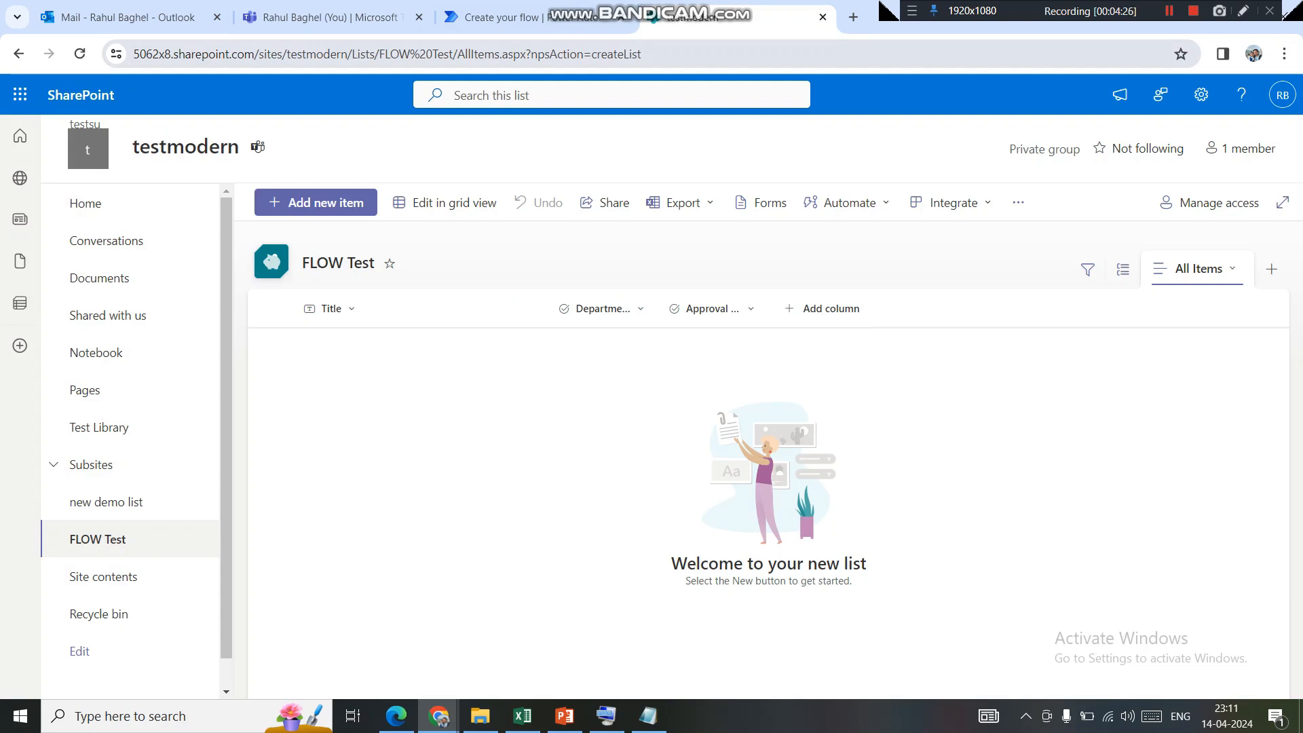
drag(348, 55, 132, 54)
key(ctrl+c)
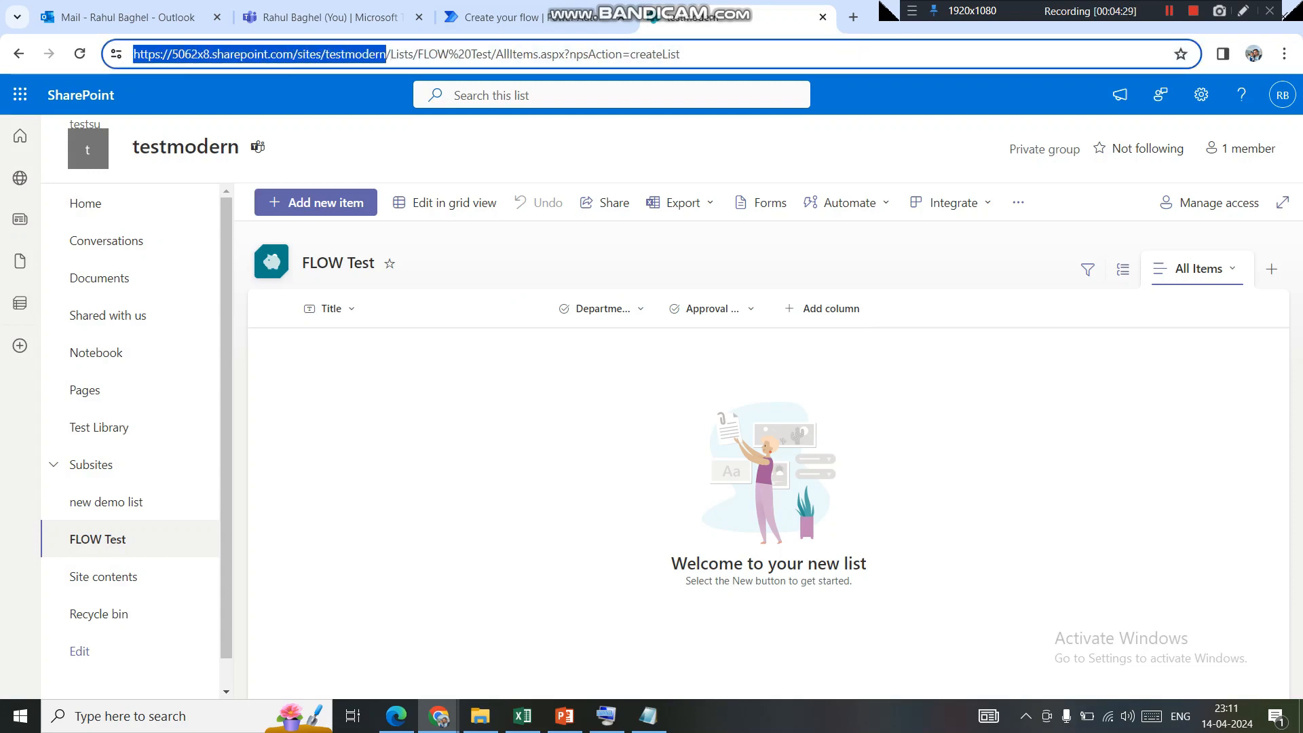
click(502, 18)
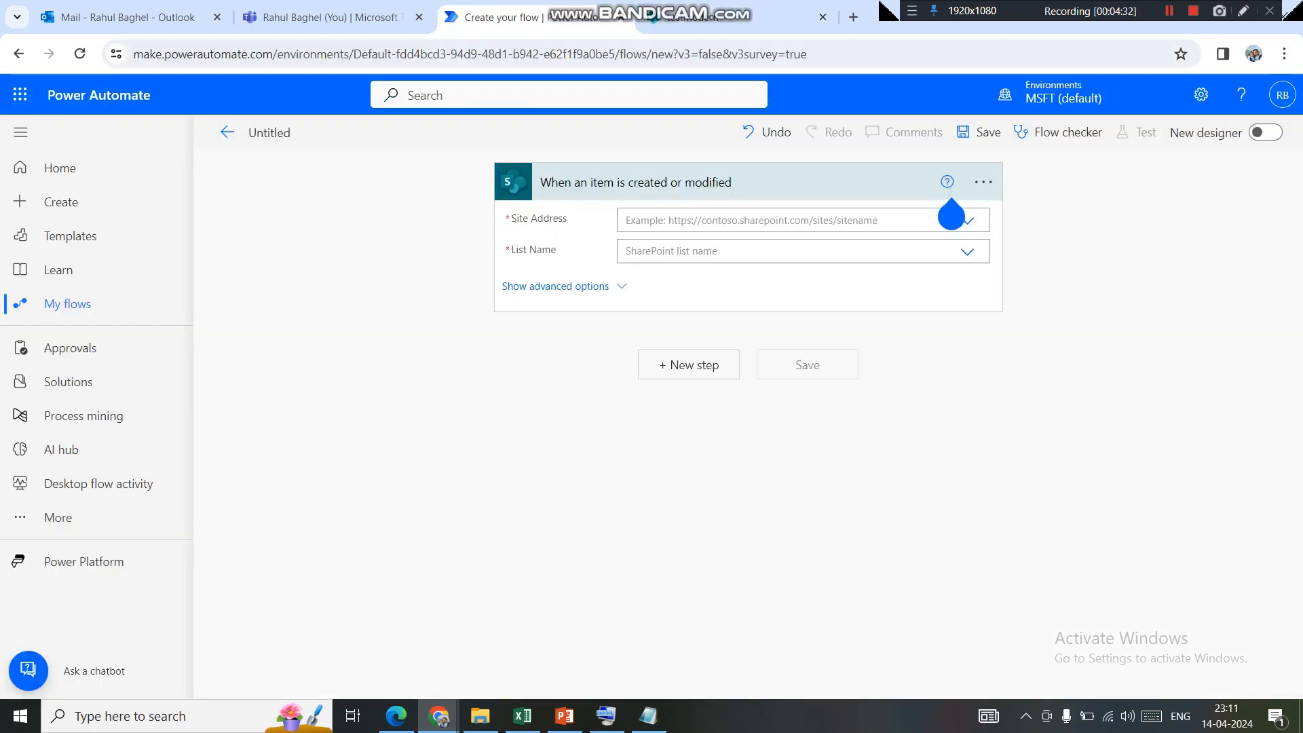
click(951, 217)
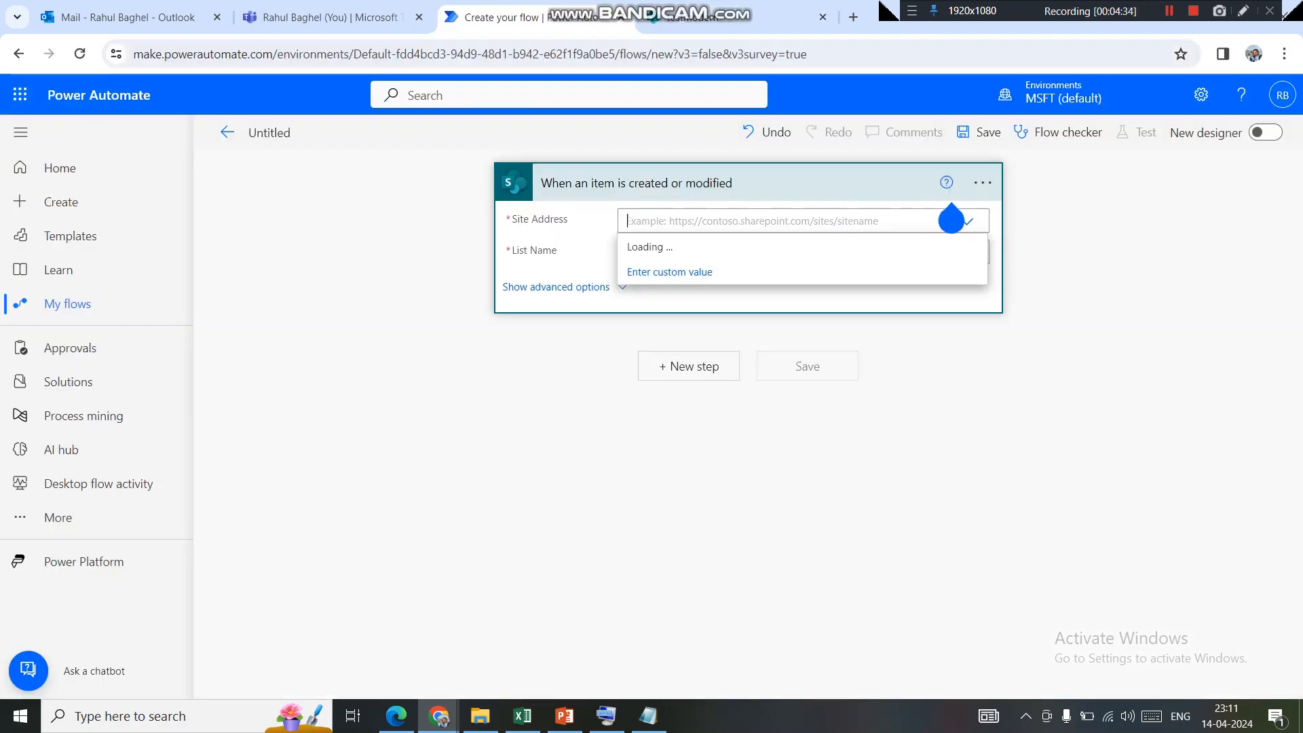
key(ctrl+v)
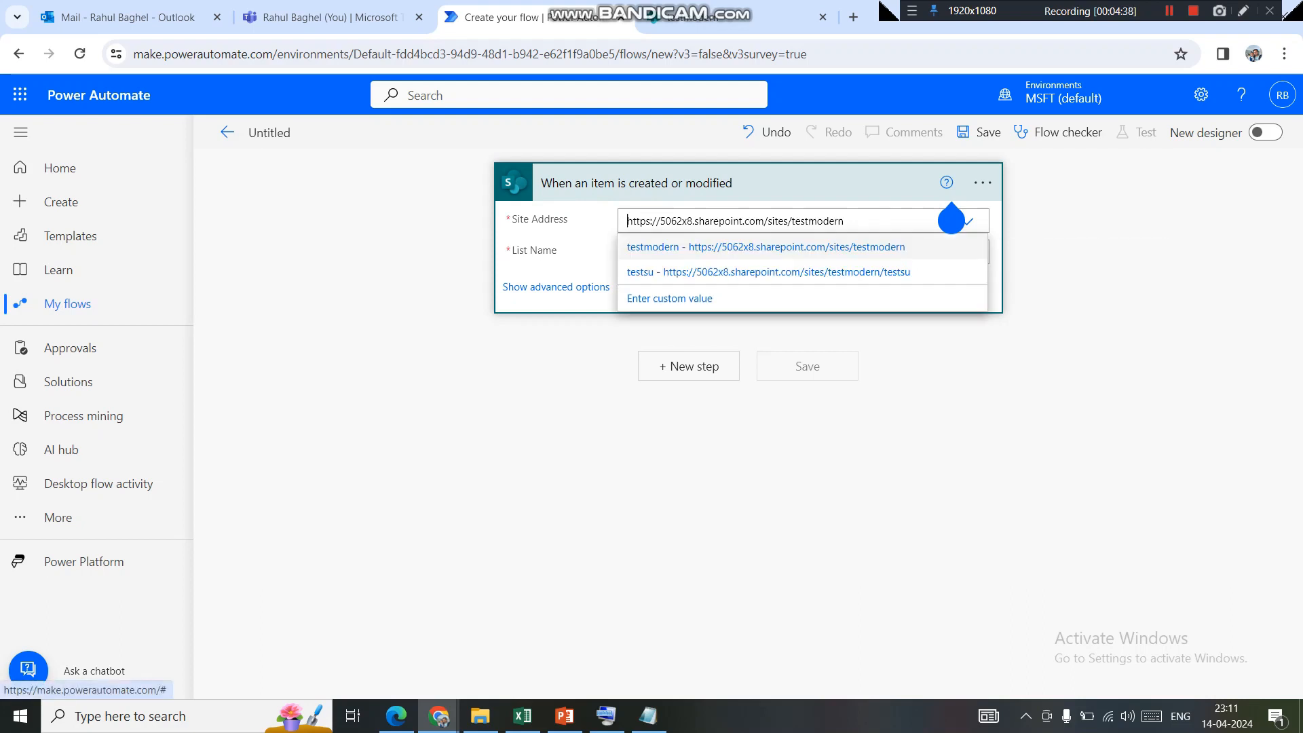
key(Return)
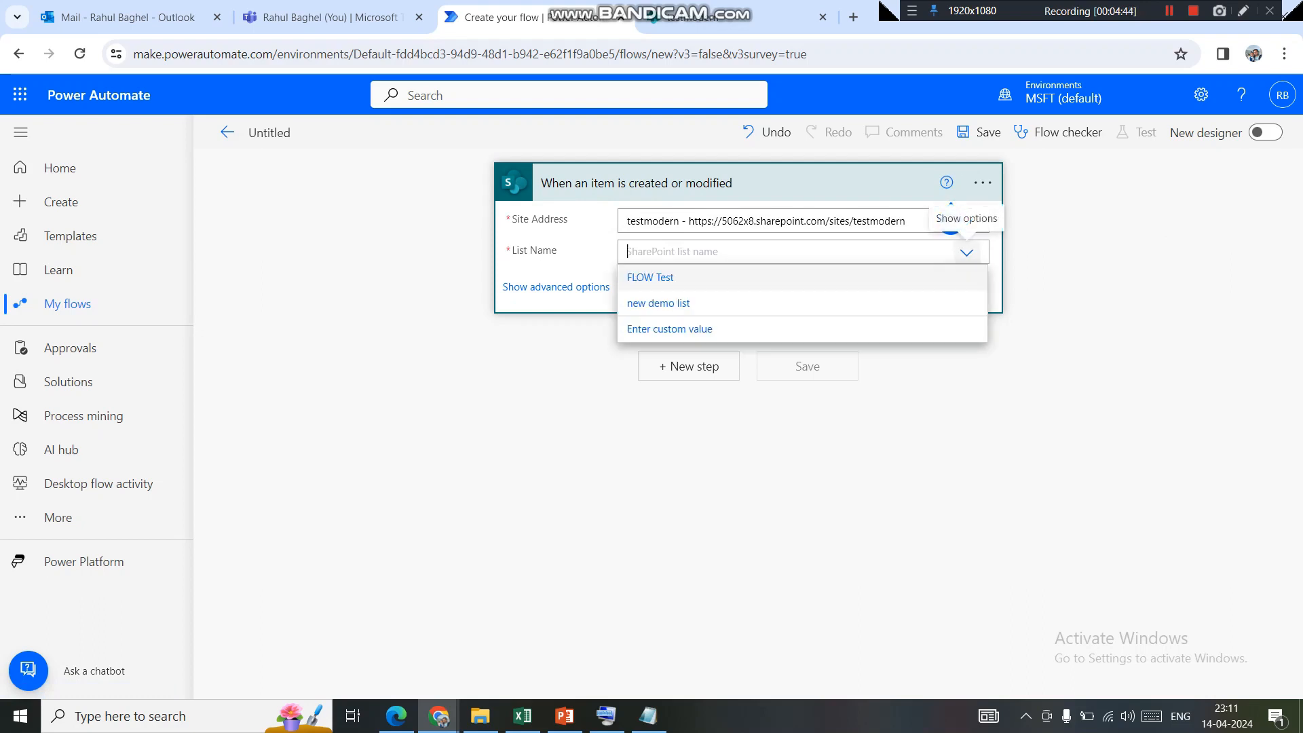
Check the list's name on the SharePoint page and set the trigger's List Name to FLOW Test.
click(692, 17)
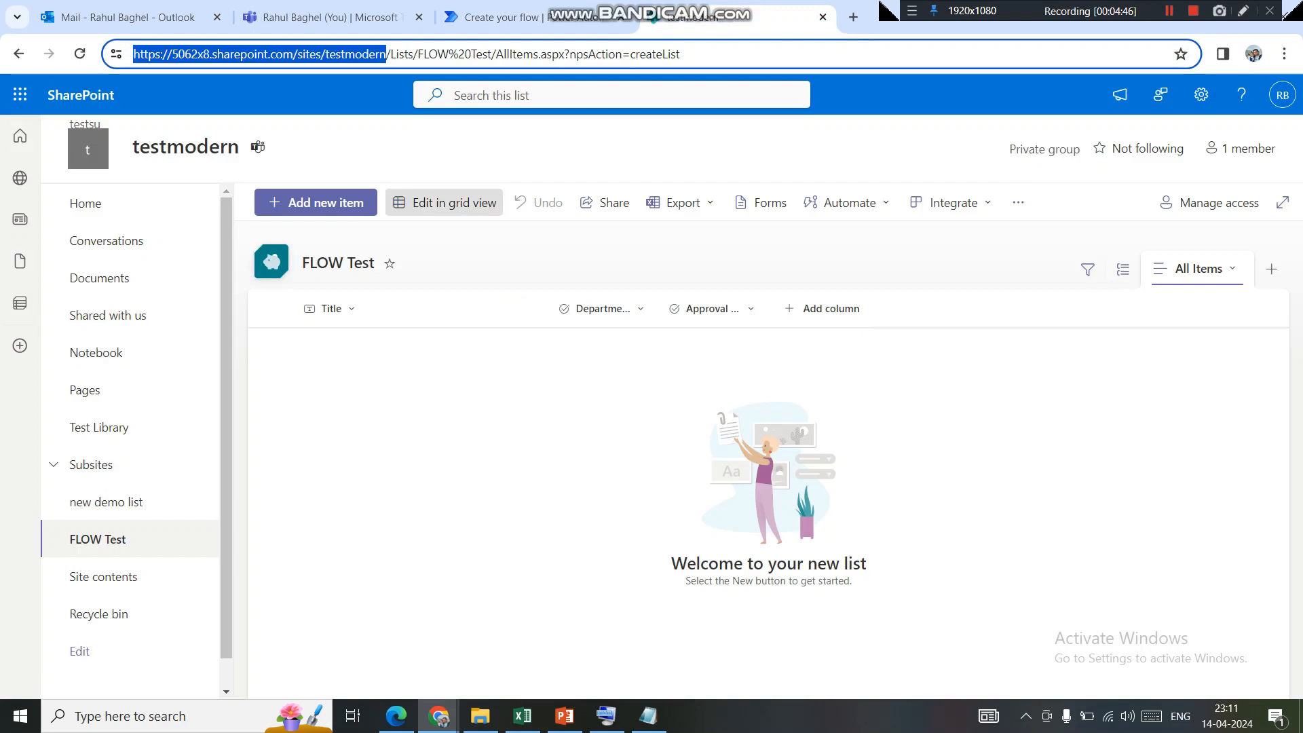
click(502, 17)
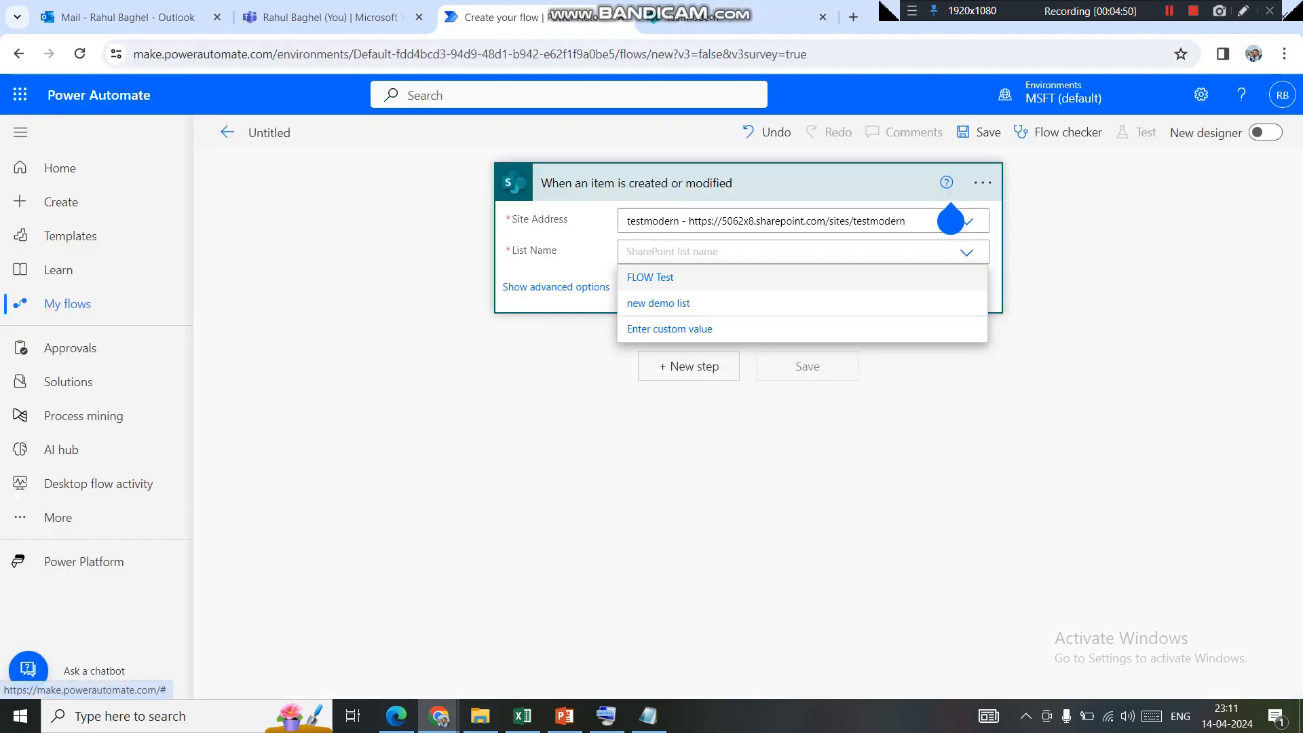
click(650, 278)
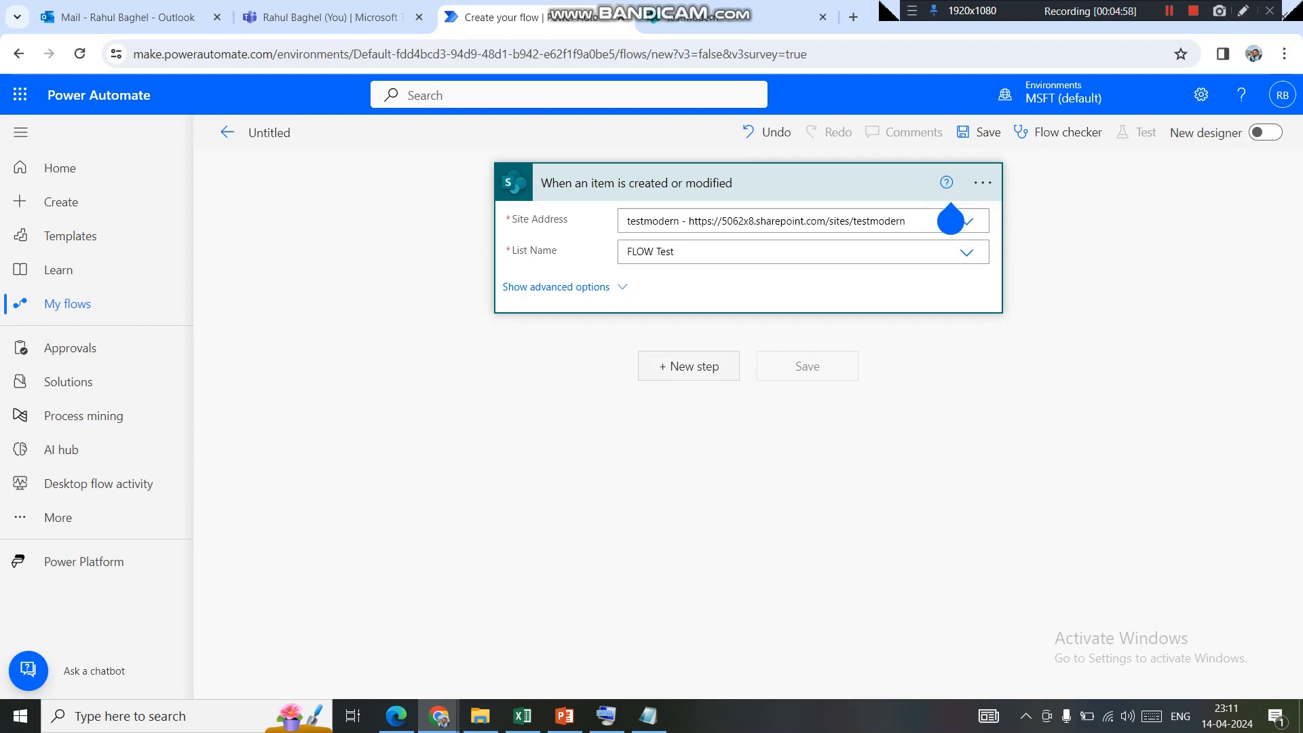
Add a Condition control as a new step after the SharePoint trigger.
click(689, 367)
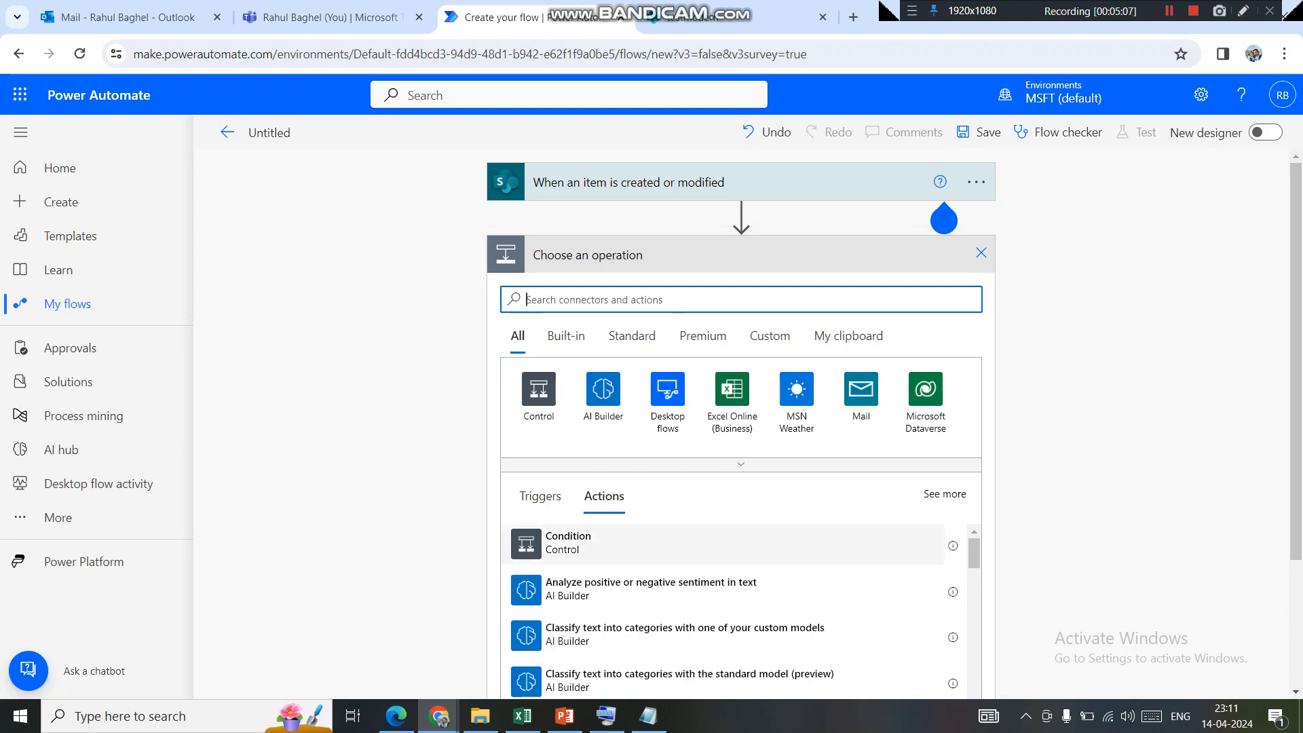
click(538, 394)
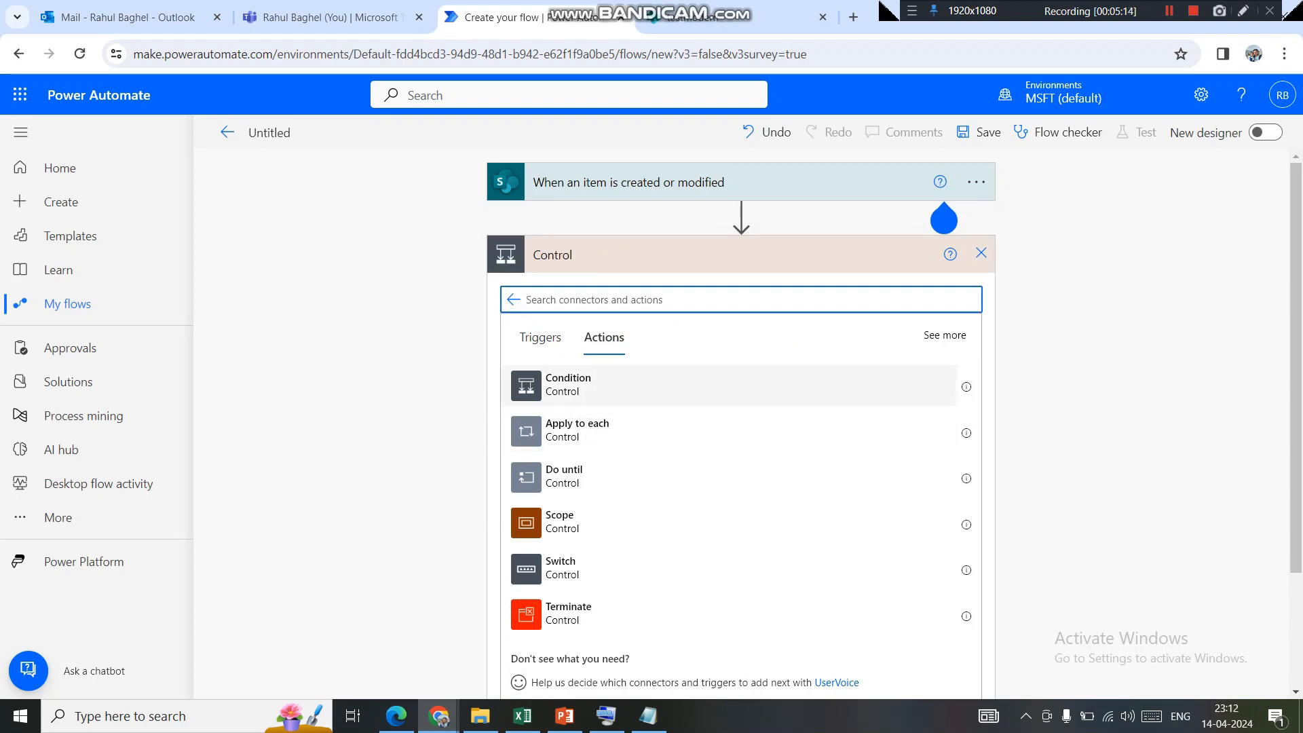
click(610, 384)
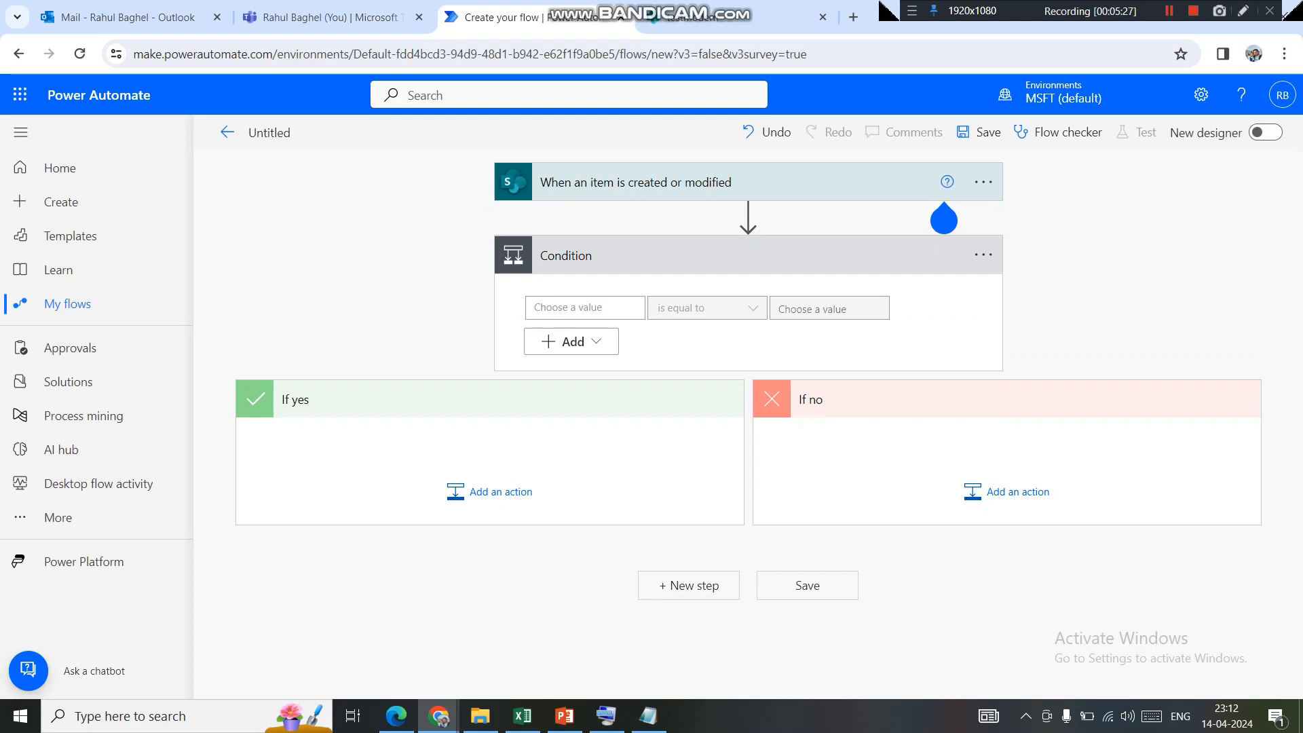
Define the condition as the dynamic content Department Value is equal to "IT".
click(585, 307)
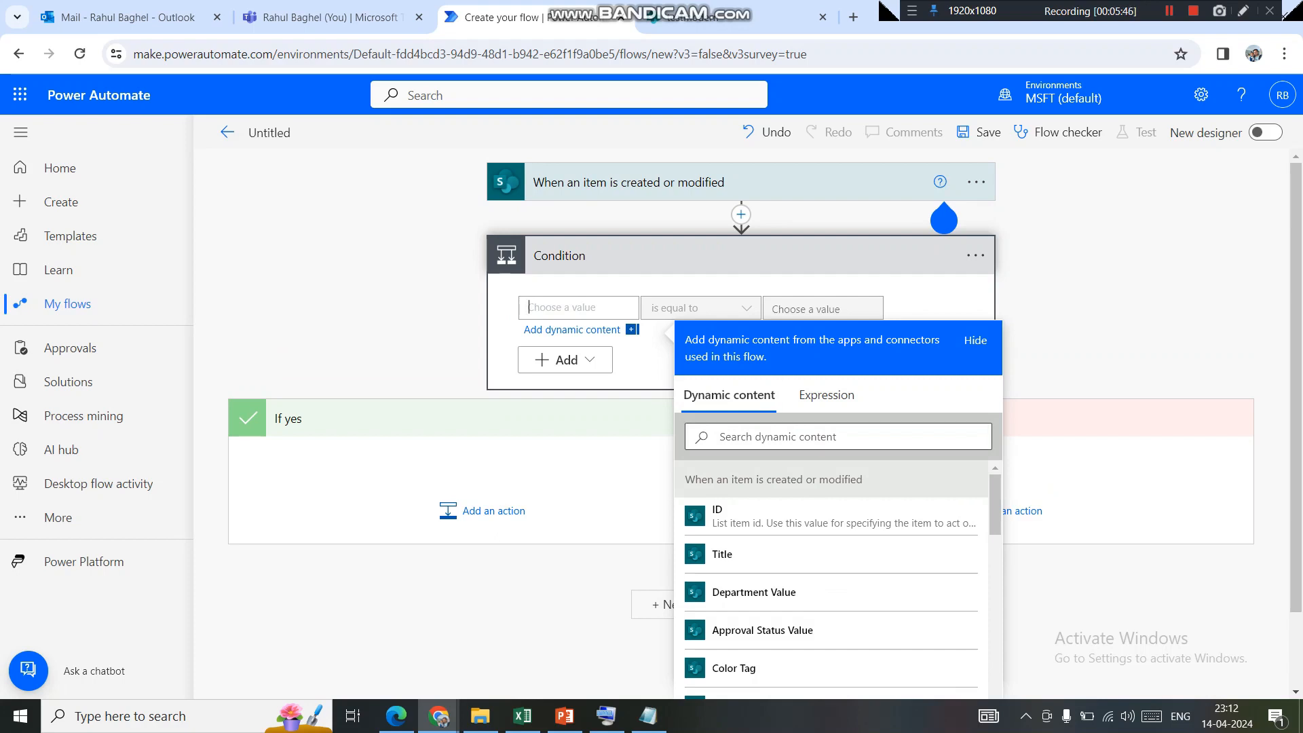
click(777, 437)
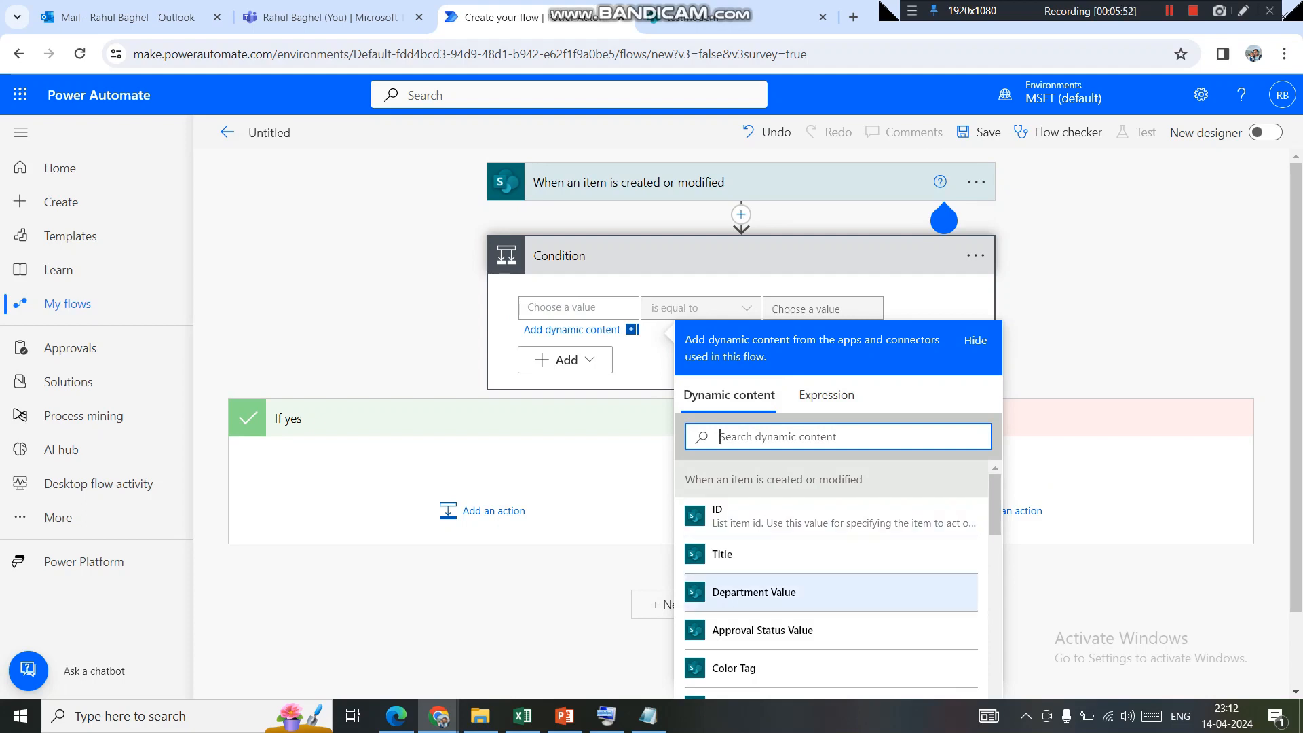
mouse_move(995, 503)
mouse_down()
mouse_move(995, 588)
mouse_move(995, 502)
mouse_up()
click(838, 436)
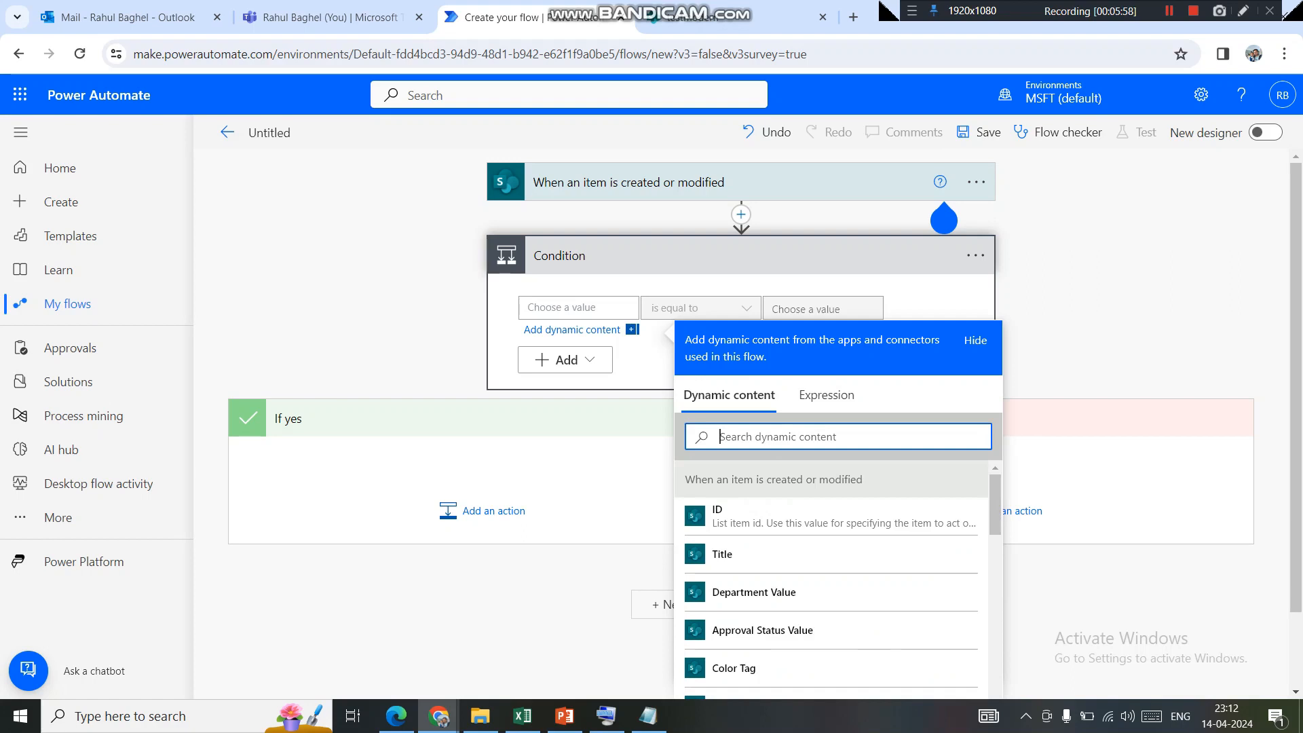
text(depar)
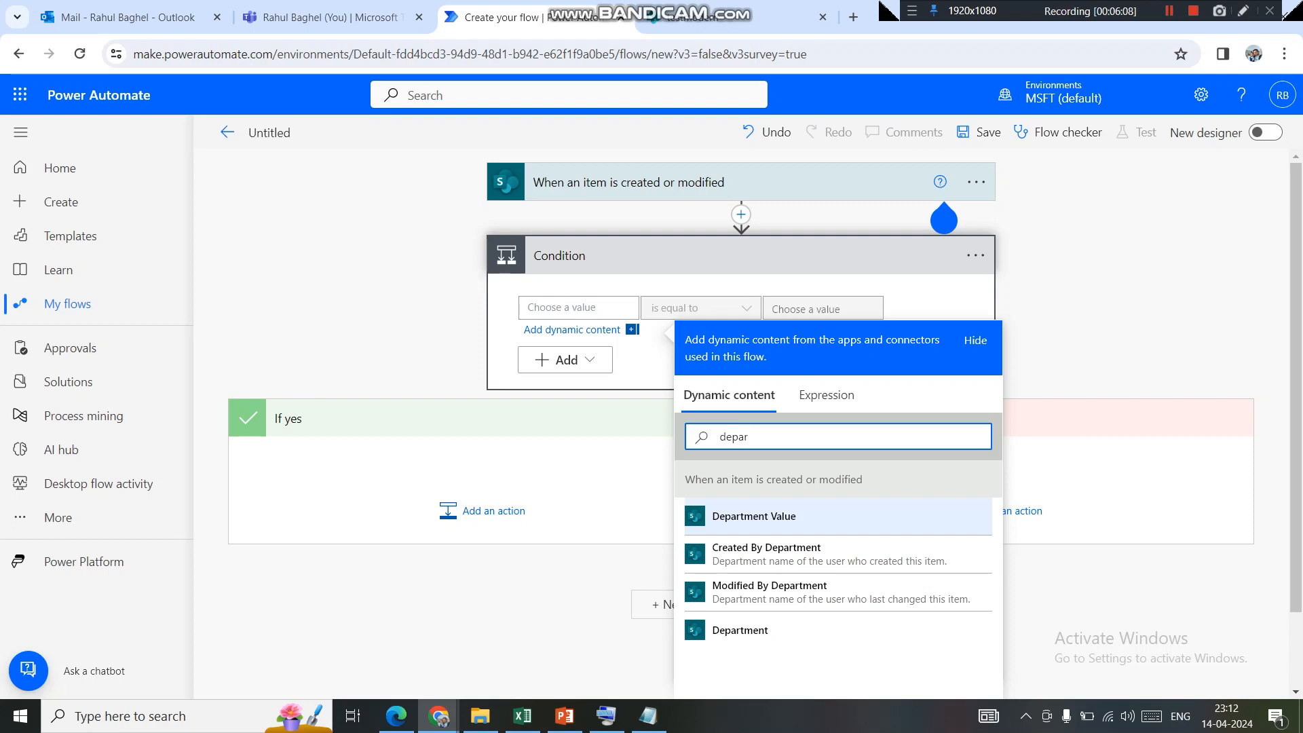
click(753, 516)
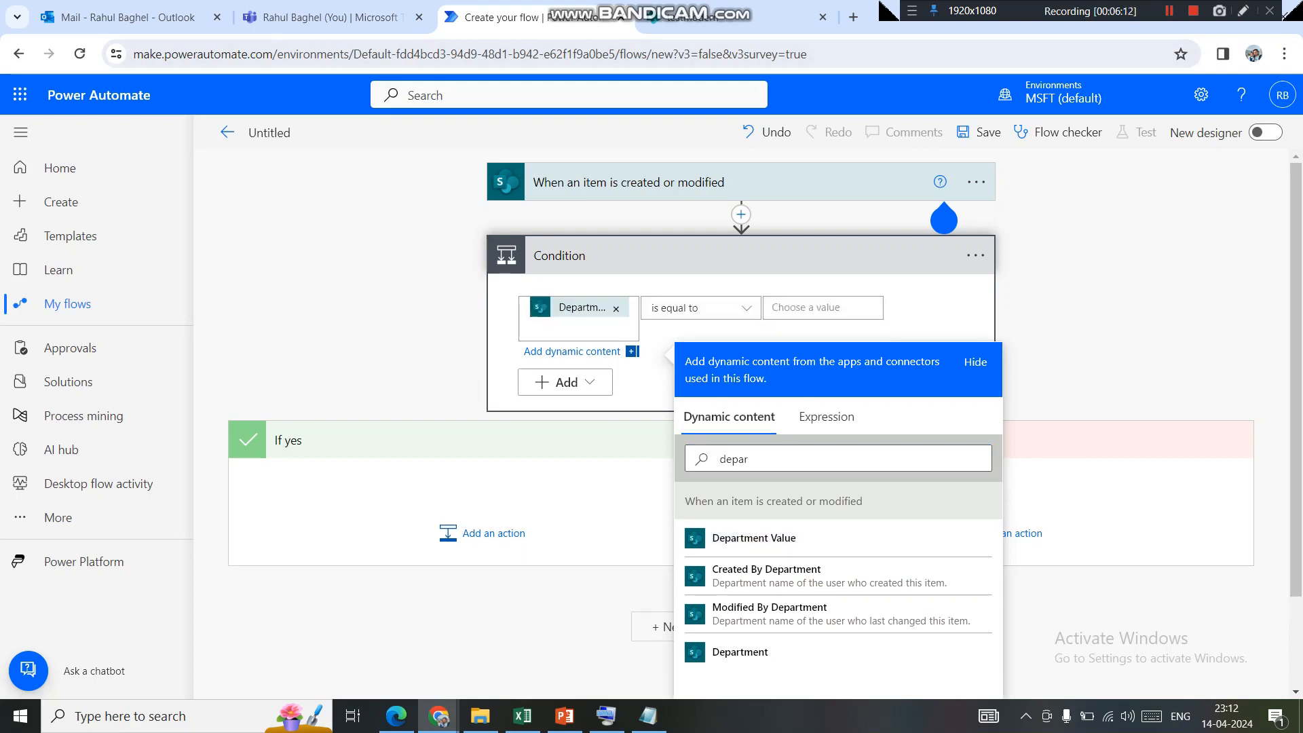
click(822, 307)
text(IT)
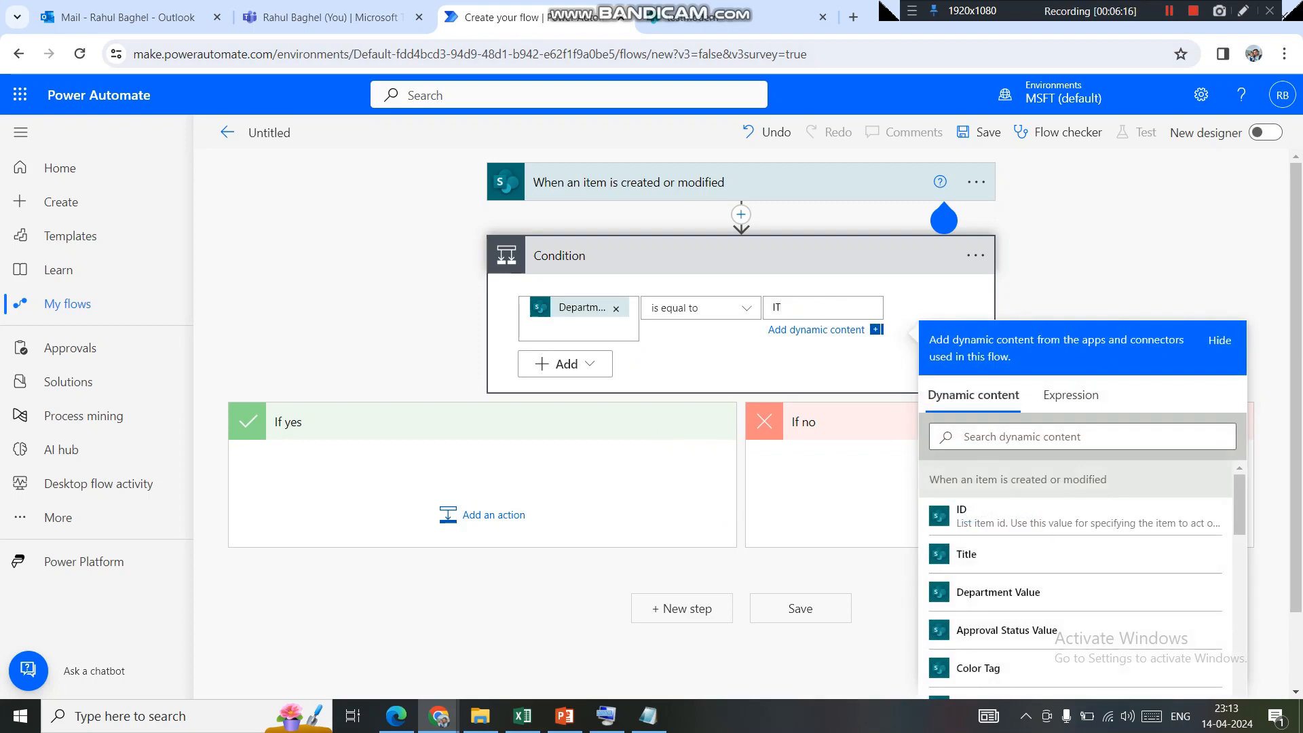
key(Tab)
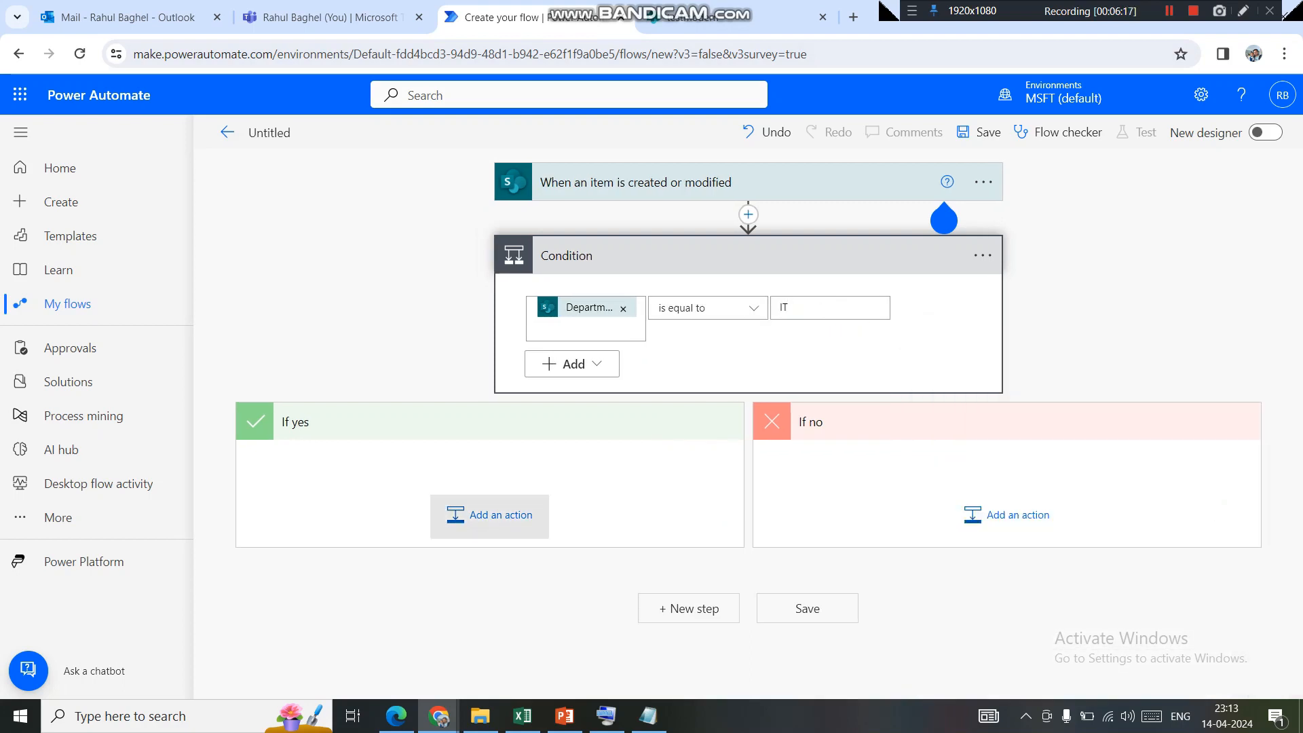
Add a "Start and wait for an approval" action to the If yes branch with approval type "Approve/Reject - Everyone must approve".
key(Return)
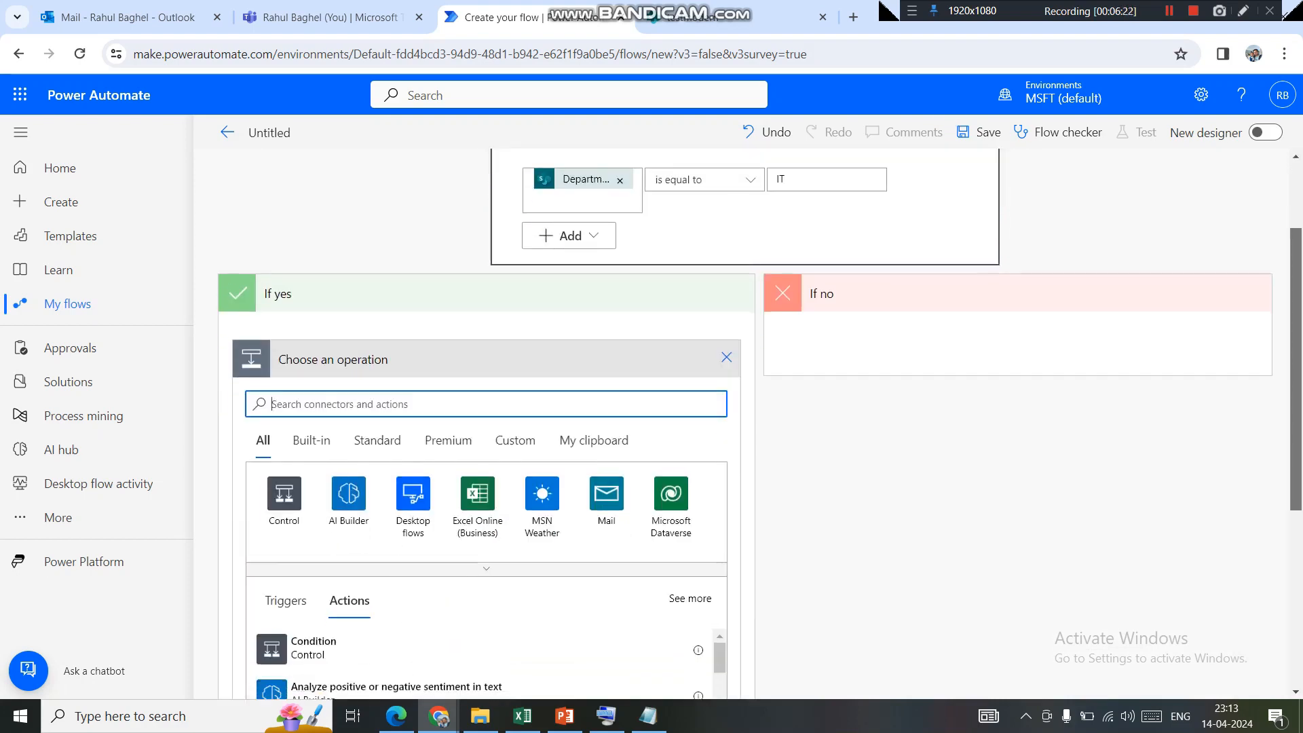
text(approval)
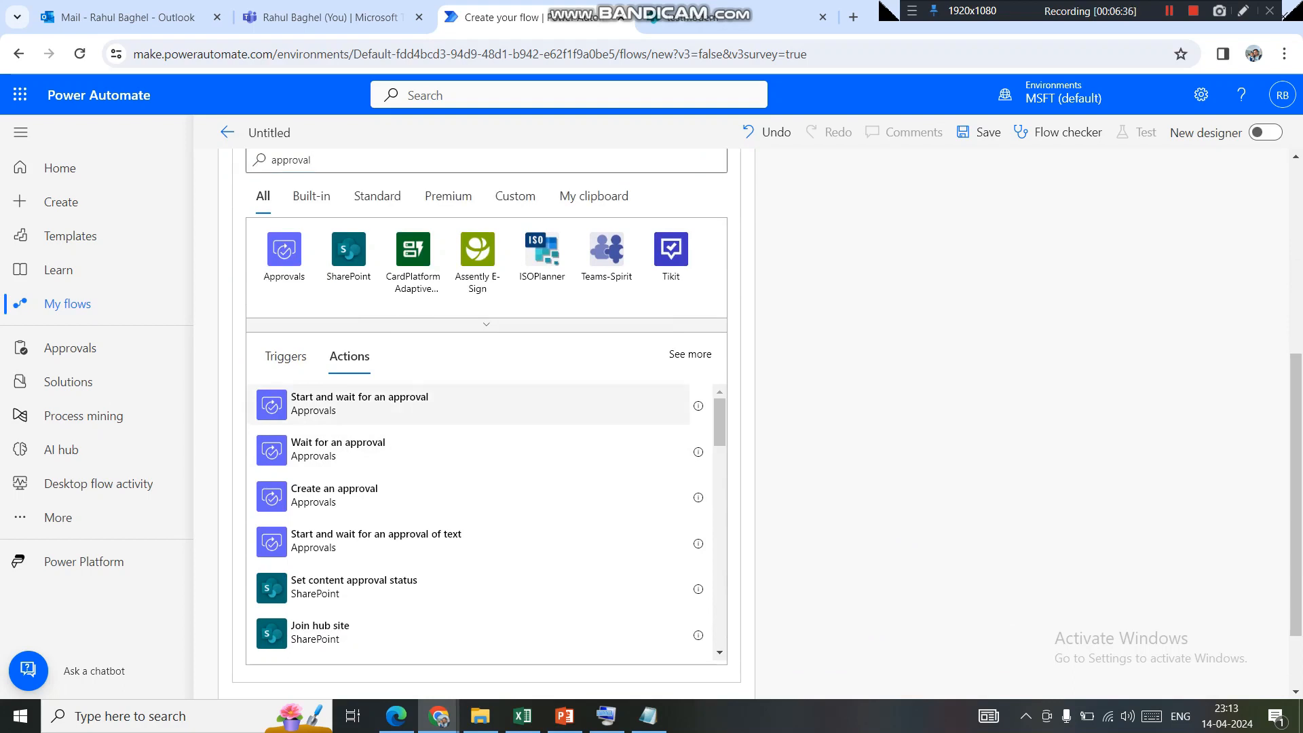
click(360, 403)
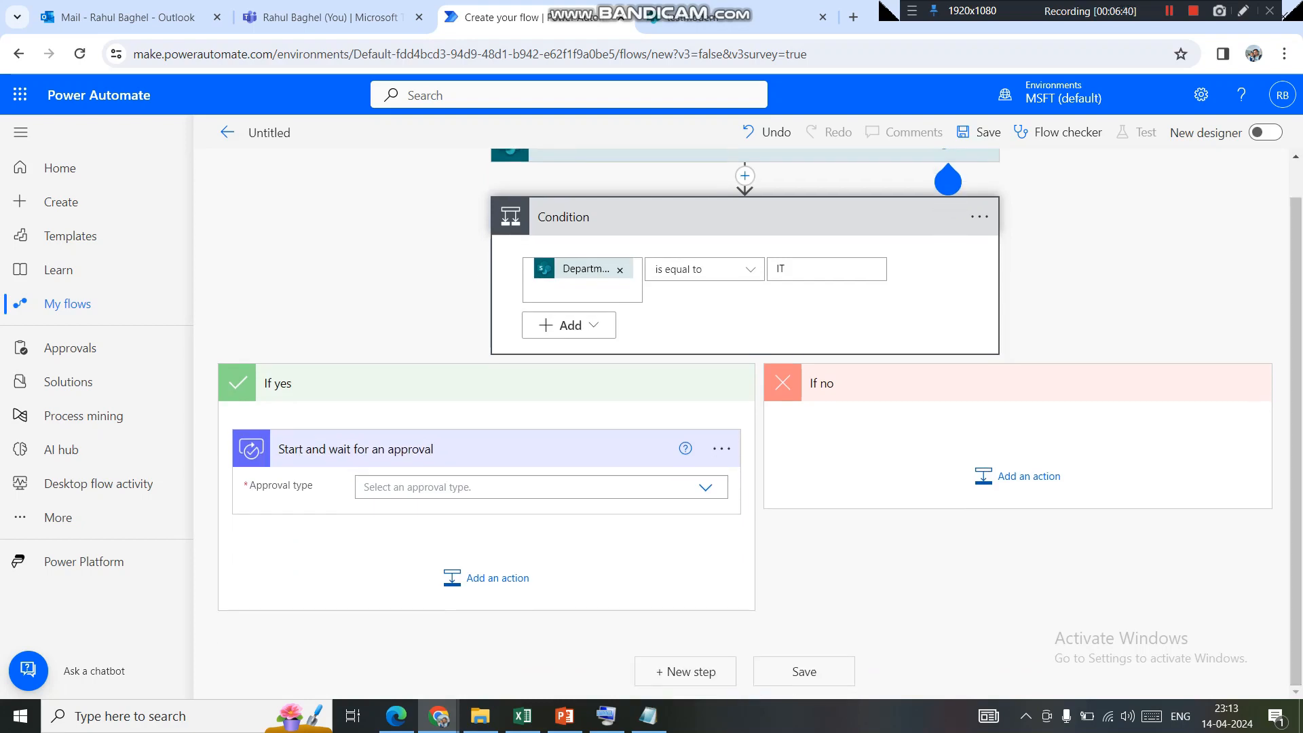
click(706, 488)
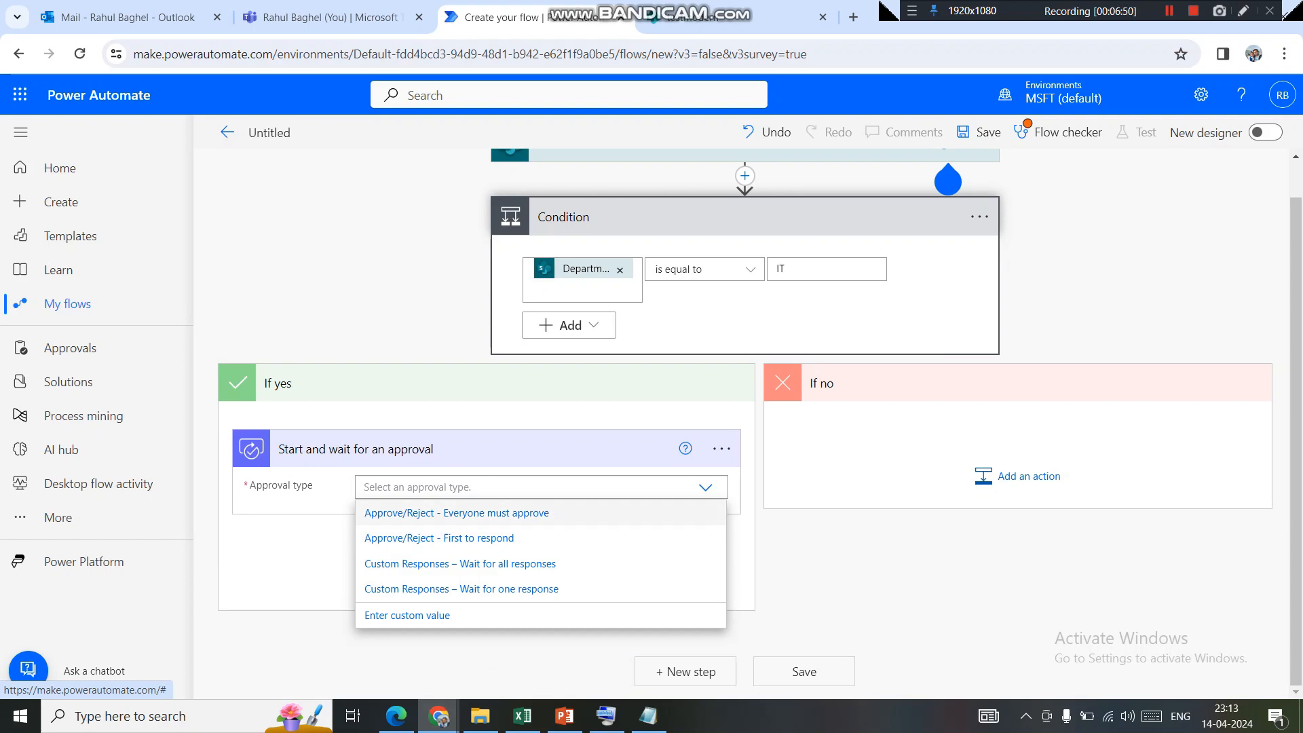
click(699, 512)
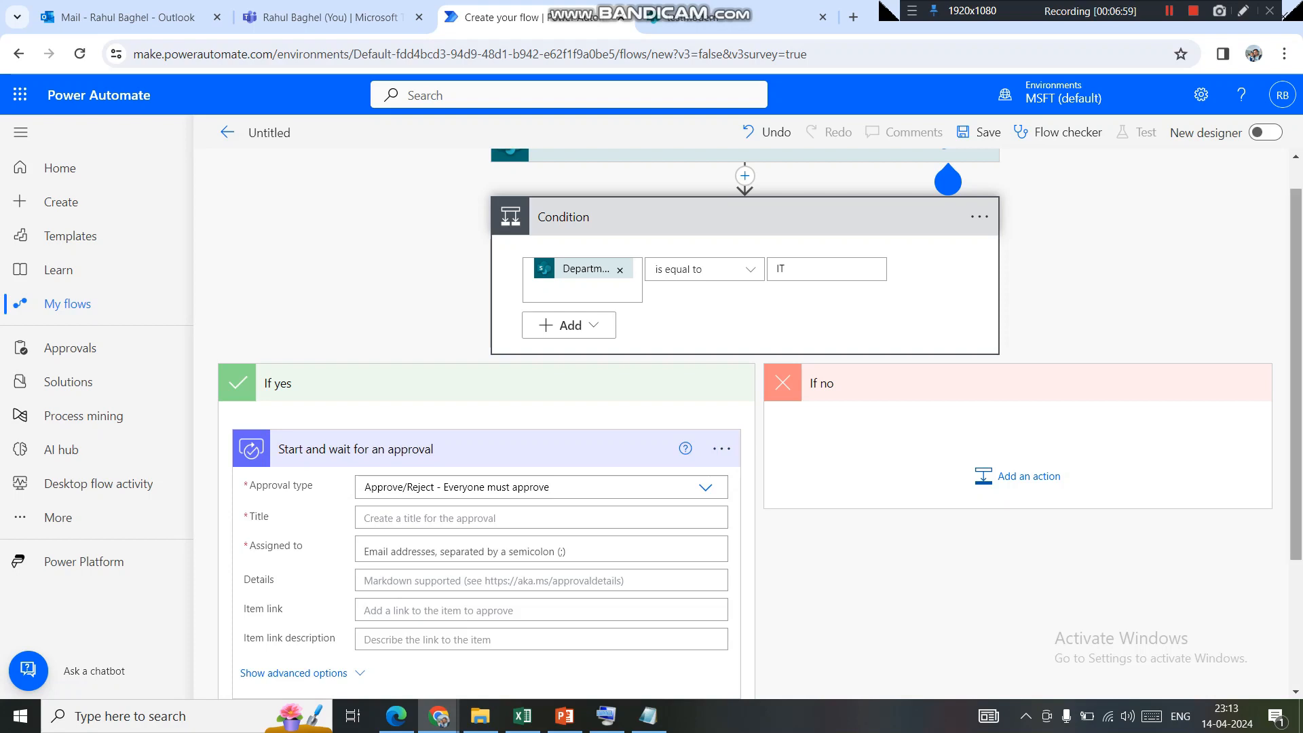
Enter "Please approve the item" as the title of the approval in the If yes branch.
scroll(747, 407, down, 3)
click(541, 333)
text(PL)
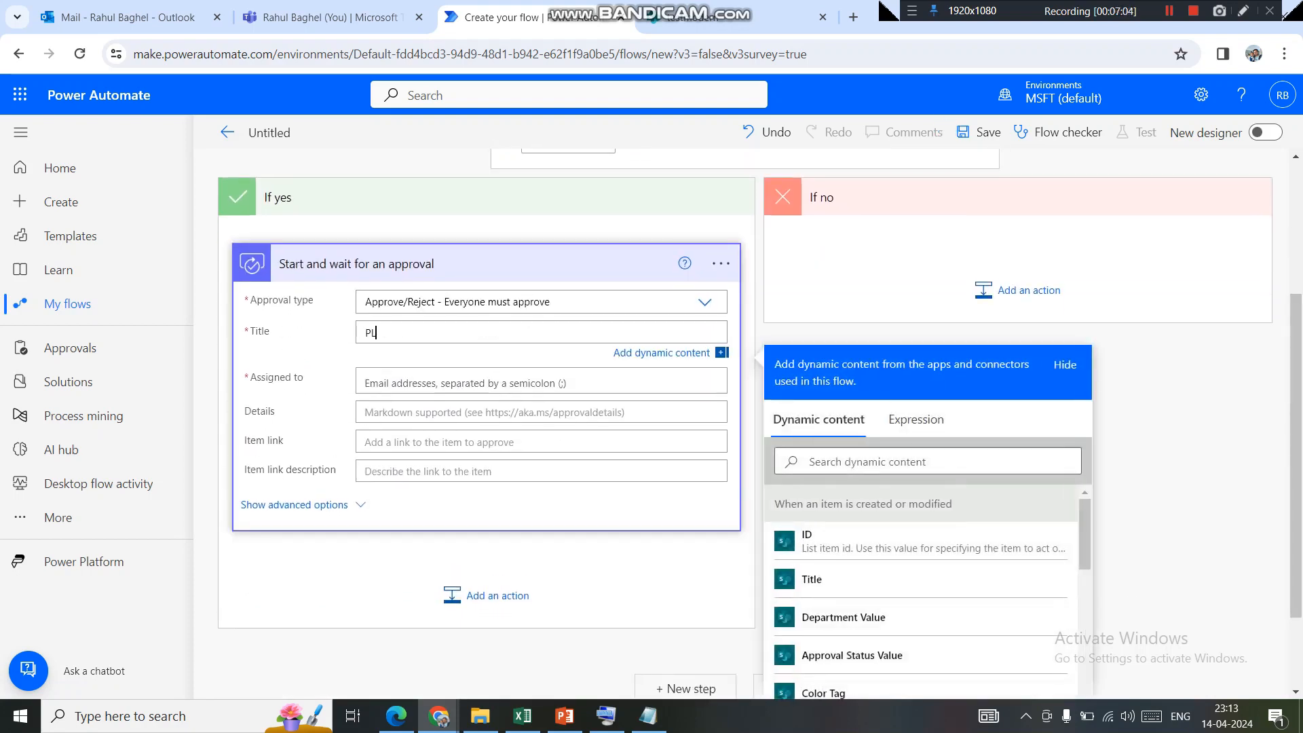
key(BackSpace)
text(lease)
key(BackSpace)
text(e approve the item)
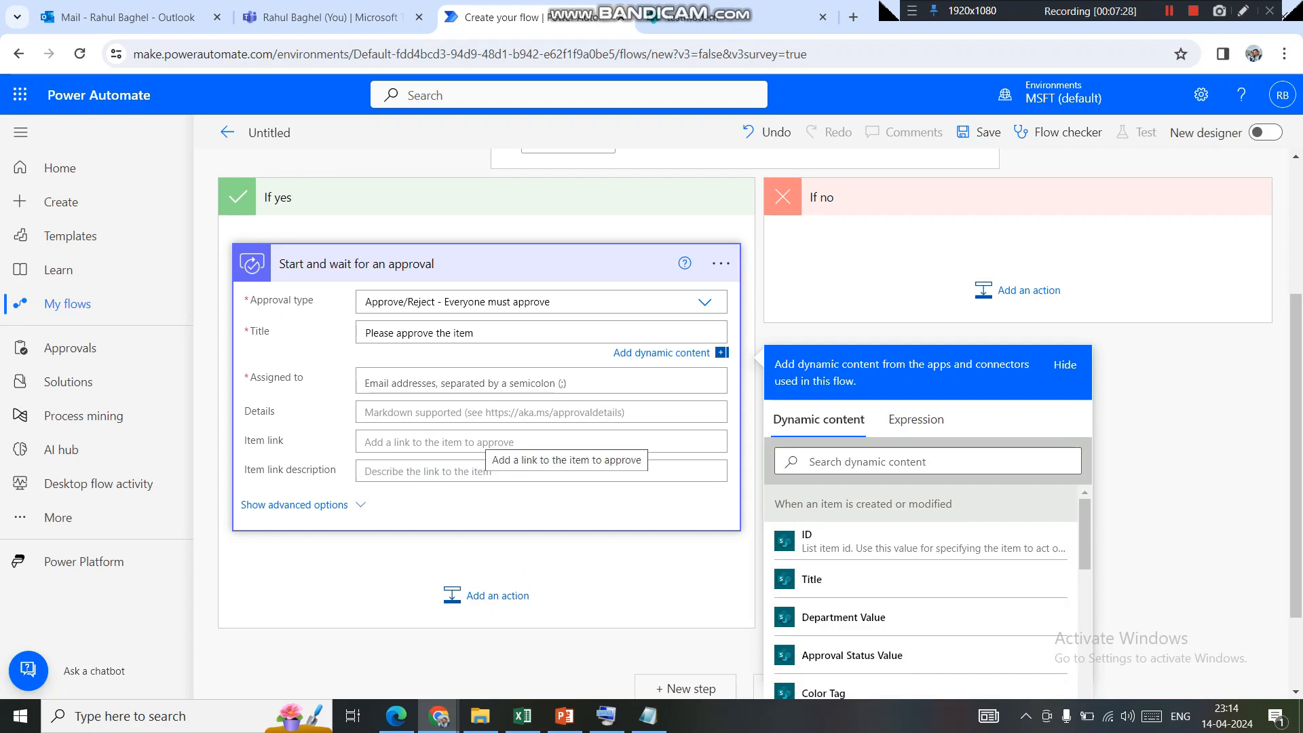
Select the title text "Please approve the item" of the approval in the If yes branch.
key(shift+Left)
key(shift+Left)
key(shift+Left)
key(shift+Left)
key(shift+Left)
key(shift+Left)
key(shift+Left)
key(shift+Left)
key(shift+Left)
key(shift+Left)
key(shift+Left)
key(shift+Left)
key(shift+Left)
key(shift+Left)
key(shift+Left)
key(shift+Left)
key(shift+Left)
key(shift+Left)
key(shift+Left)
key(shift+Left)
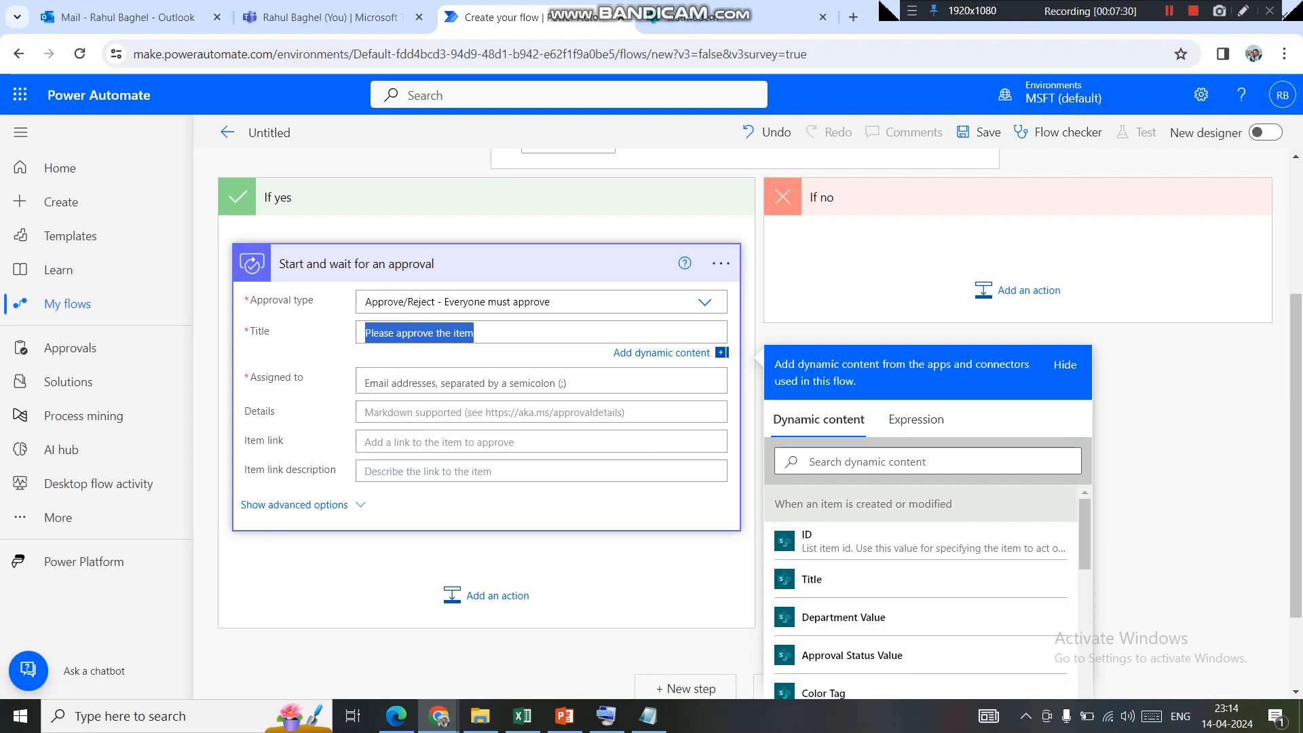
Switch to the Notepad notes and copy the first approver's e-mail address for the approval's Assigned to field.
click(462, 382)
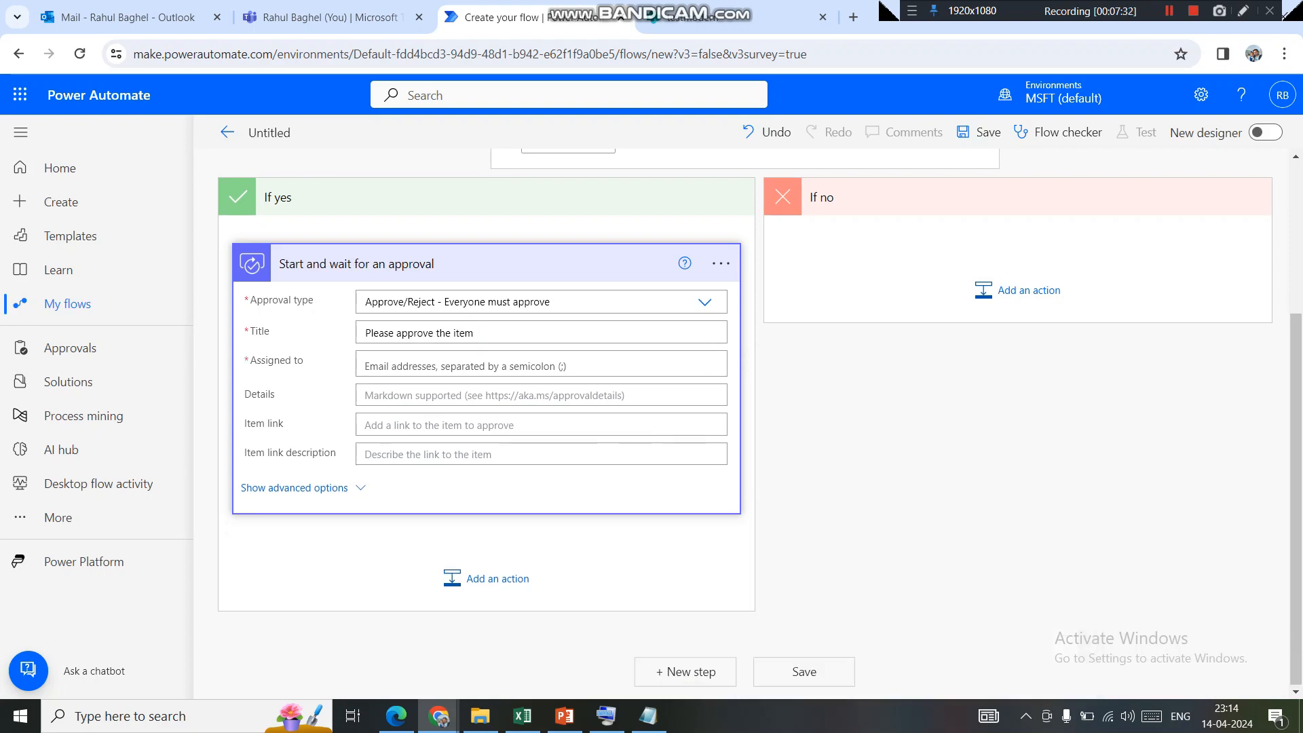
click(366, 367)
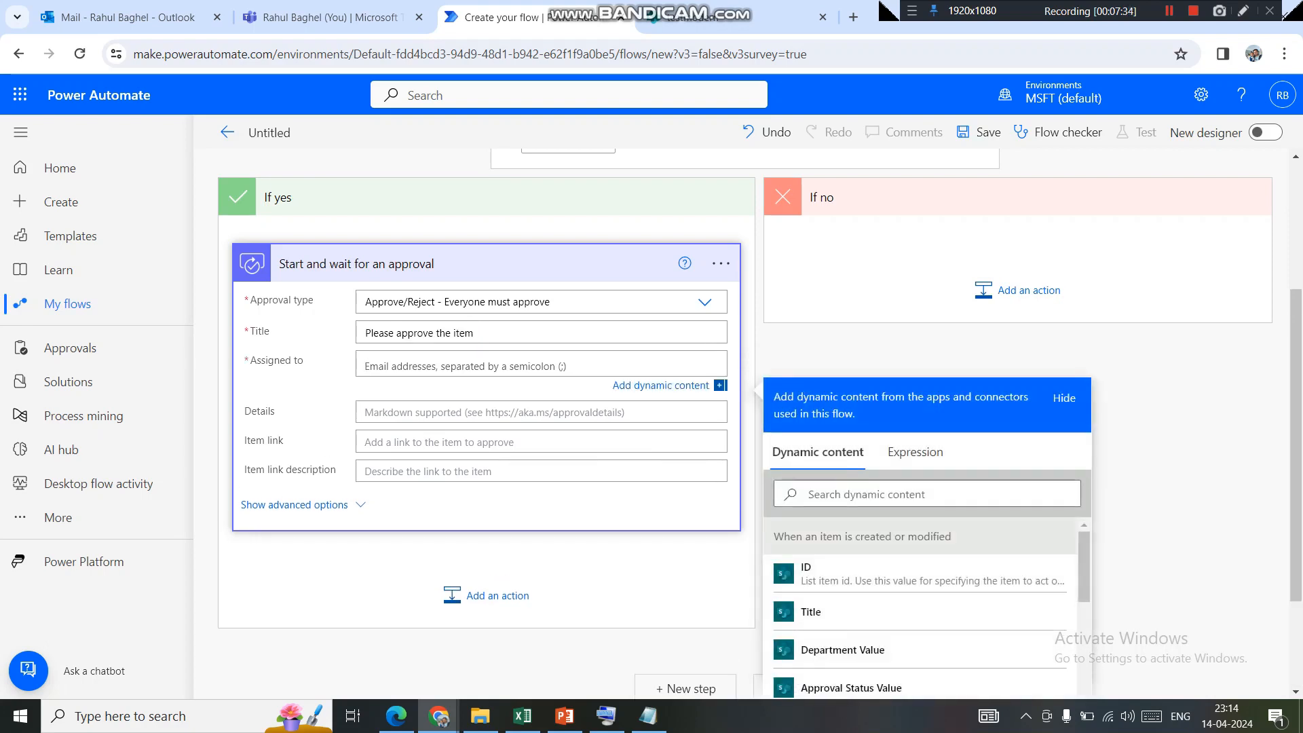
click(649, 716)
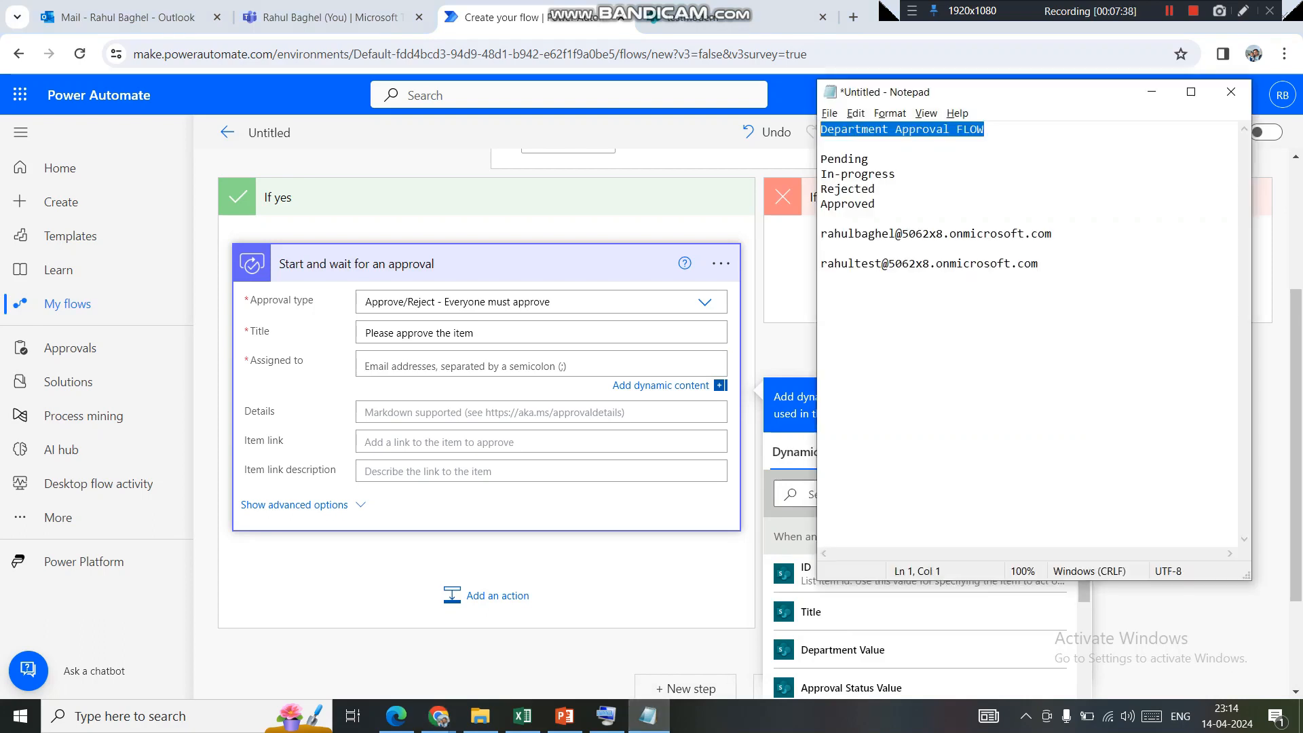
drag(820, 263, 915, 264)
drag(1051, 233, 820, 234)
key(ctrl+c)
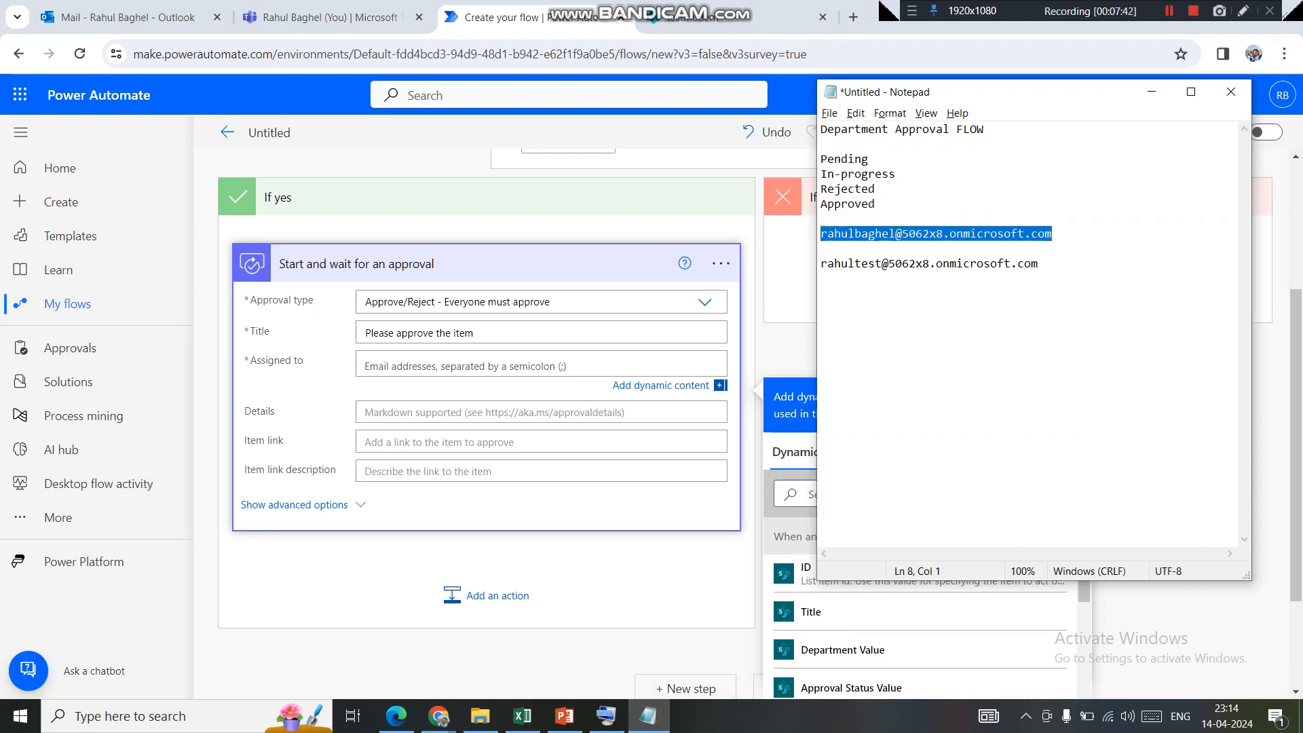
Return to the flow in Power Automate and assign the If yes branch approval to the first approver's copied e-mail address.
key(alt+Tab)
click(475, 412)
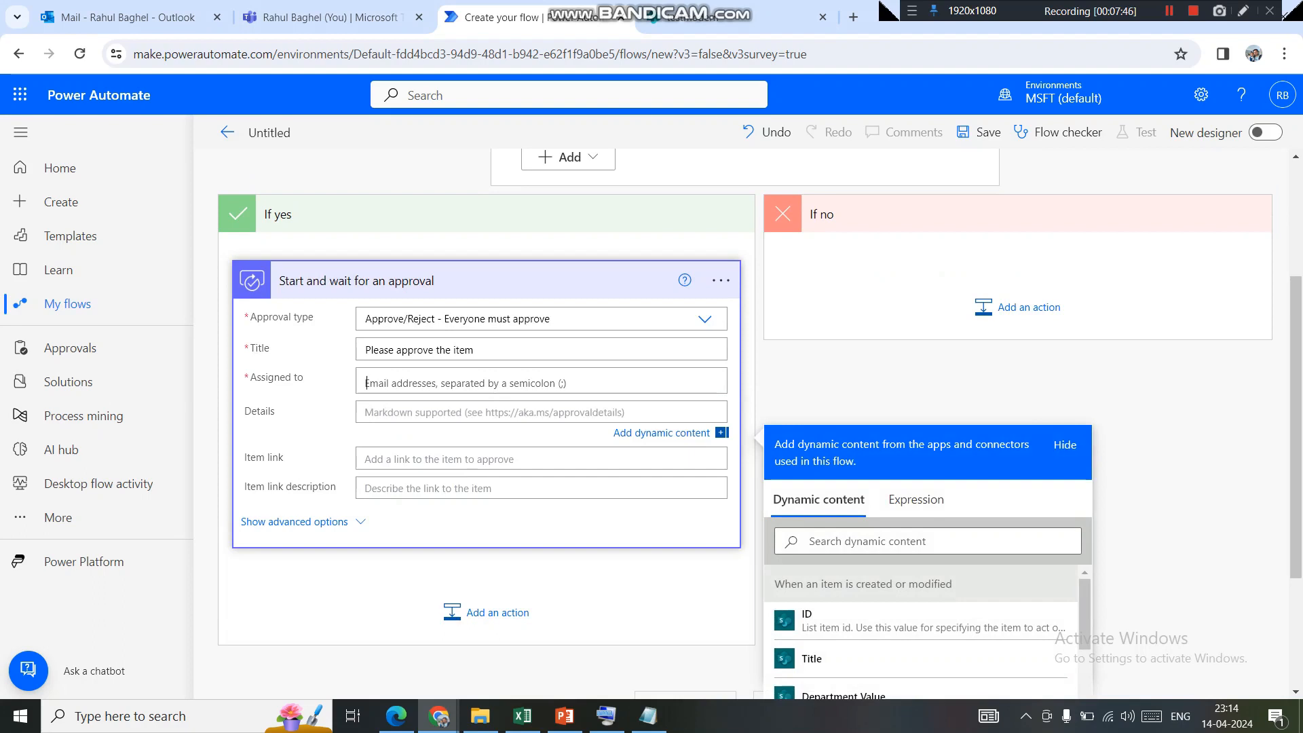
key(ctrl+v)
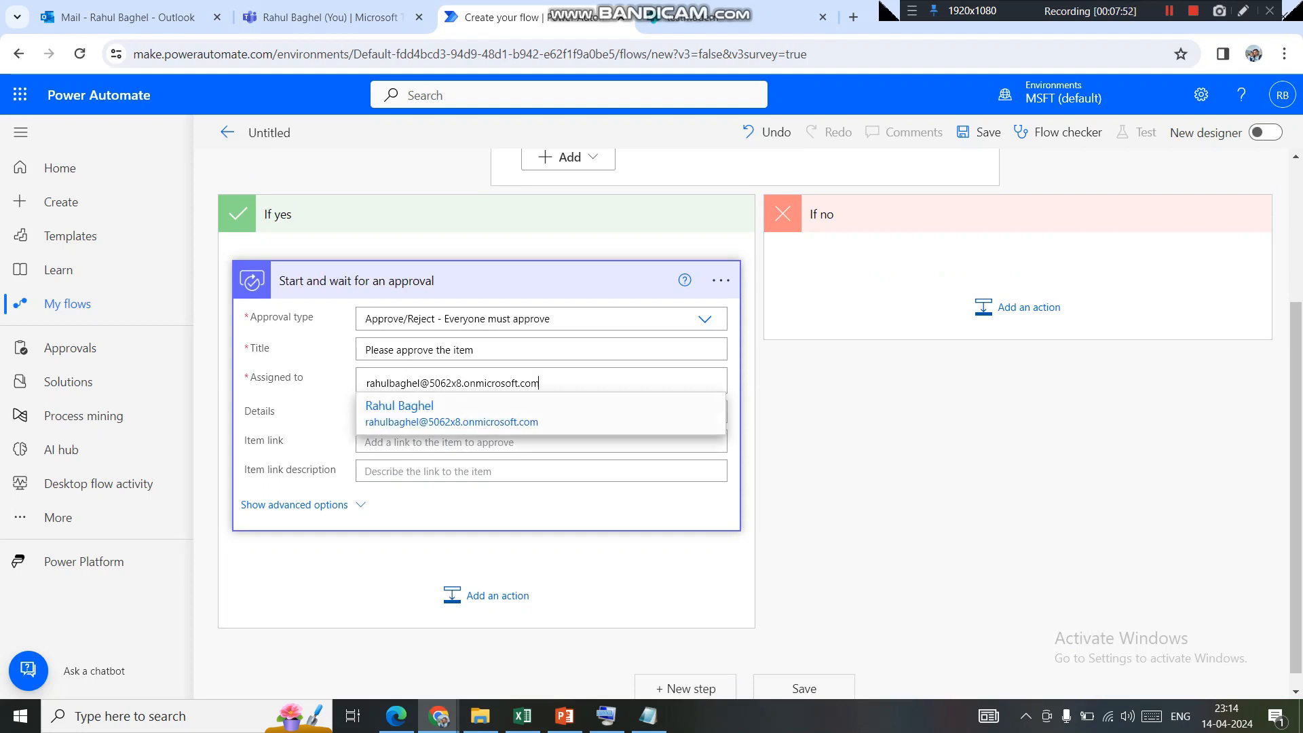
click(399, 411)
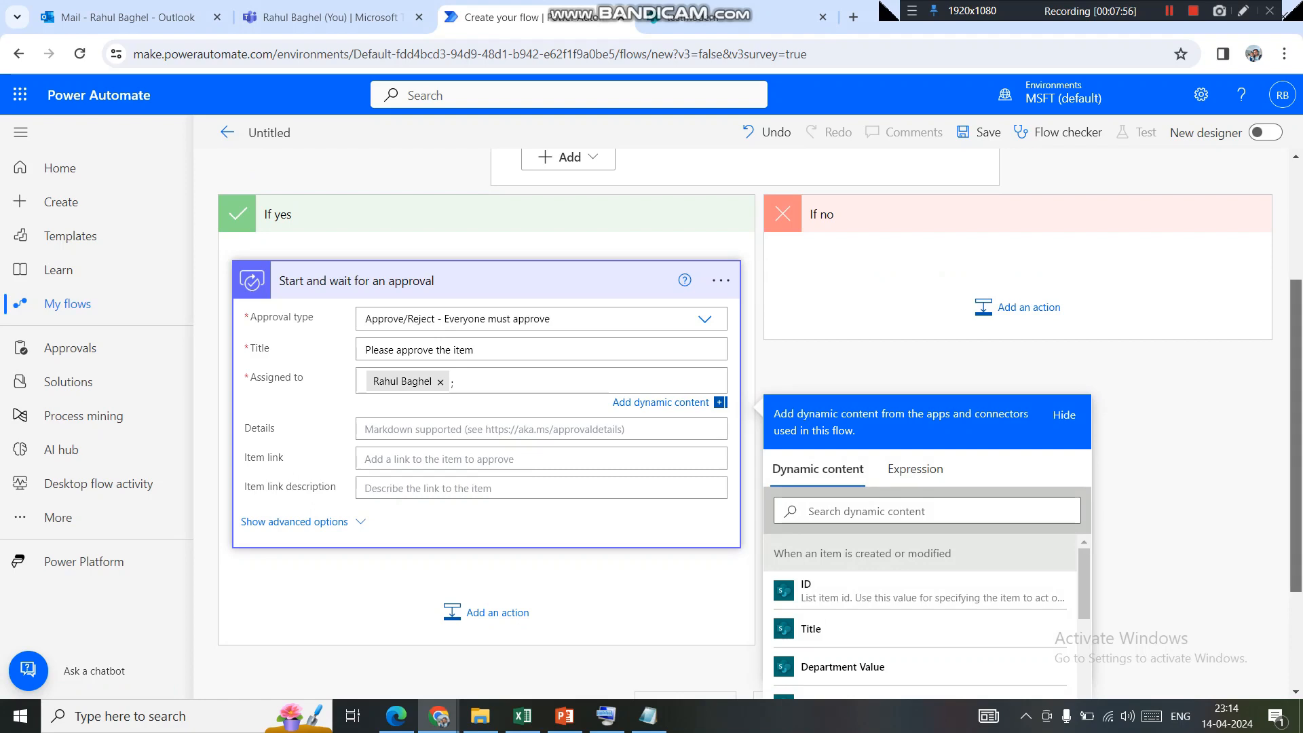
Add a second Condition control inside the If no branch of the IT condition.
scroll(747, 421, up, 1)
scroll(948, 165, up, 1)
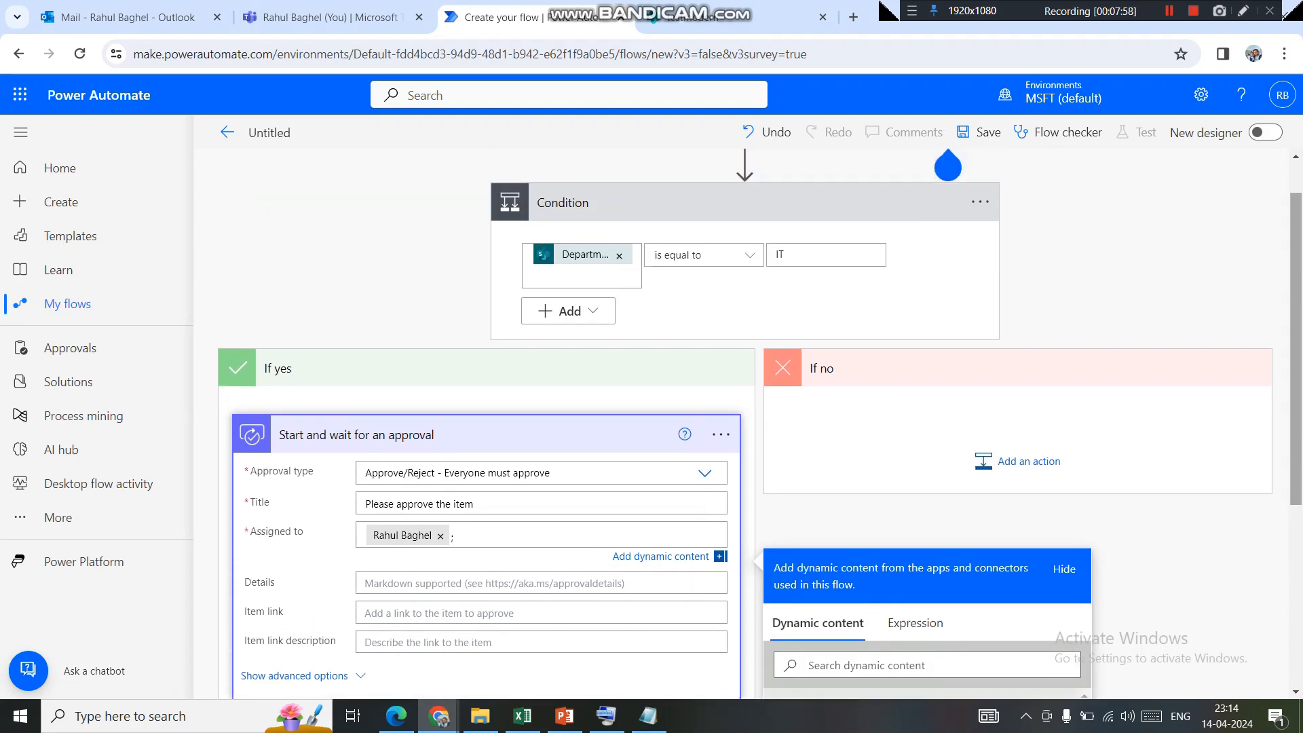
click(948, 165)
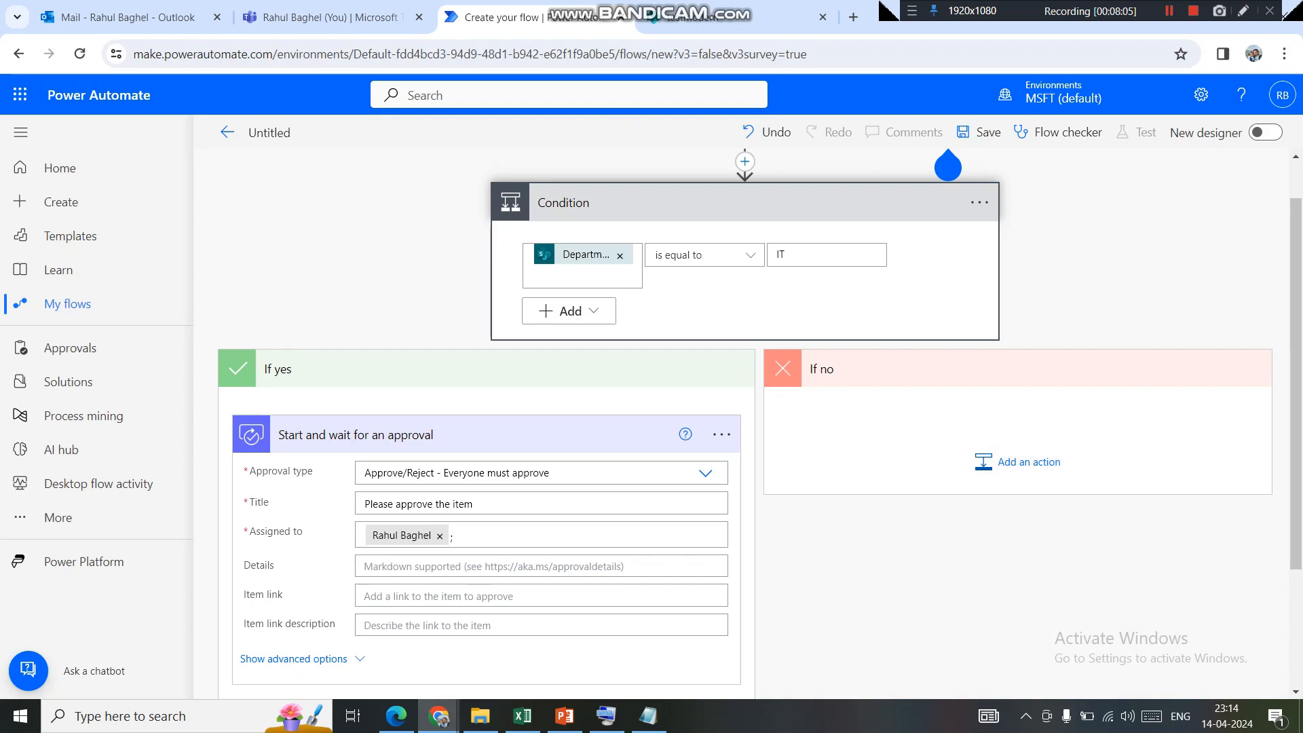
scroll(948, 165, down, 1)
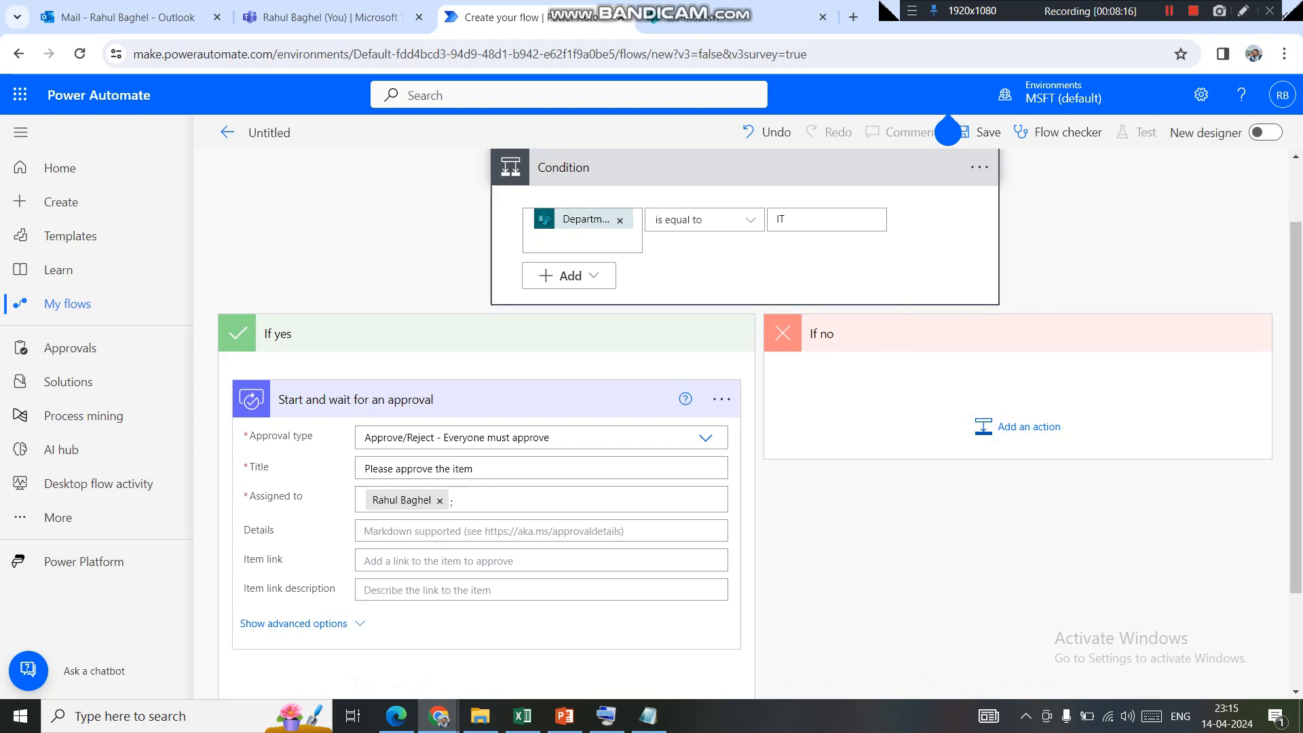
scroll(1016, 393, down, 1)
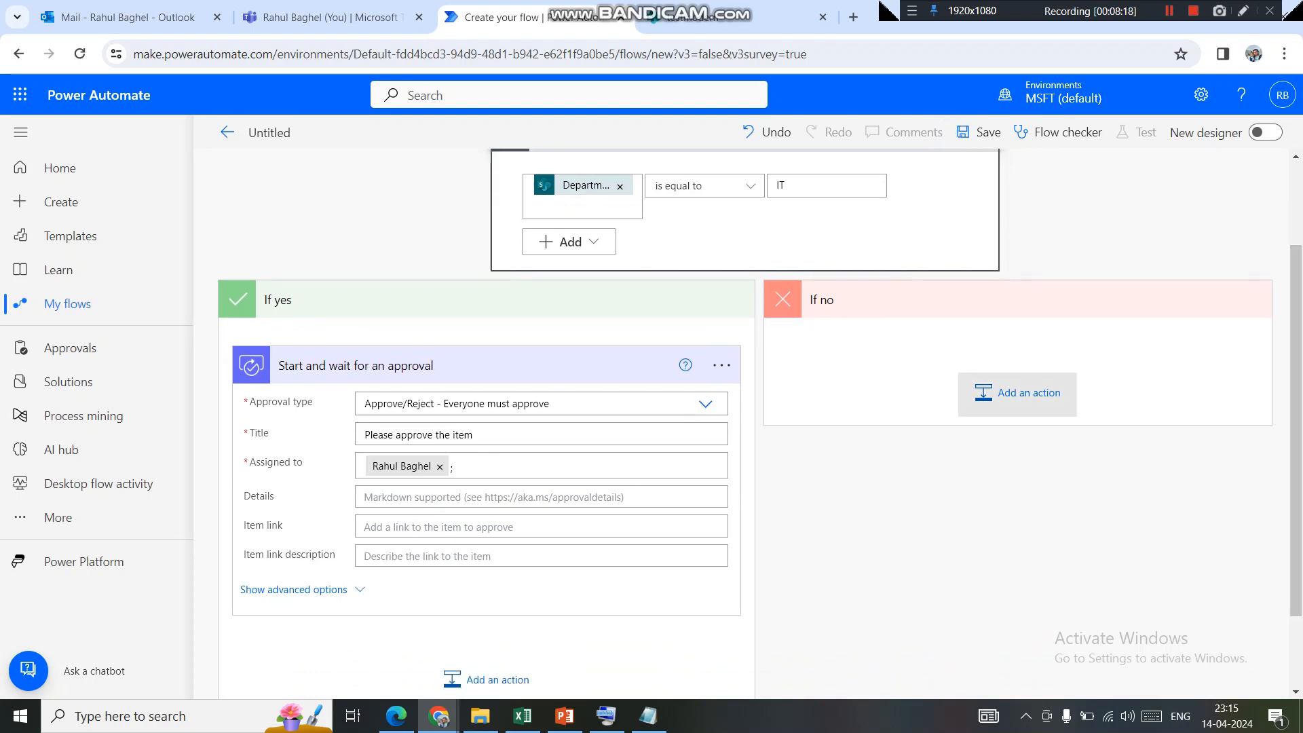
click(1017, 393)
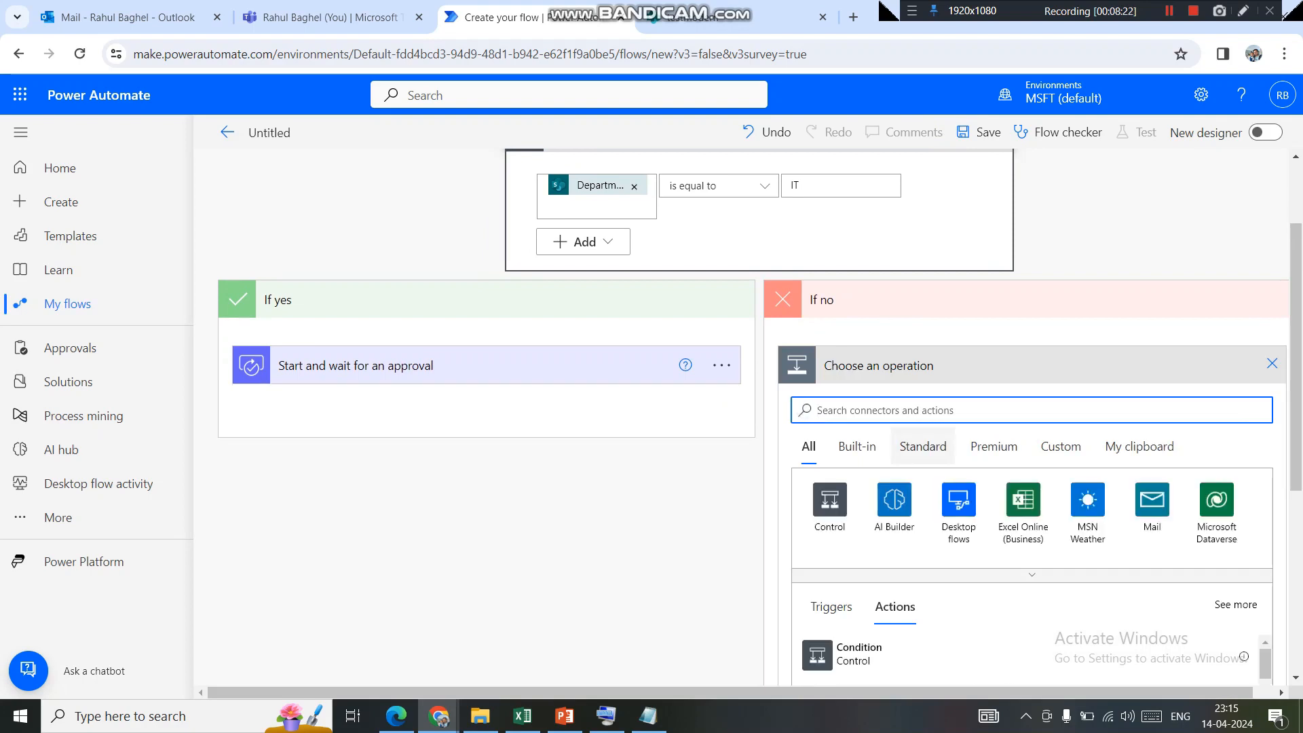
click(829, 500)
click(856, 495)
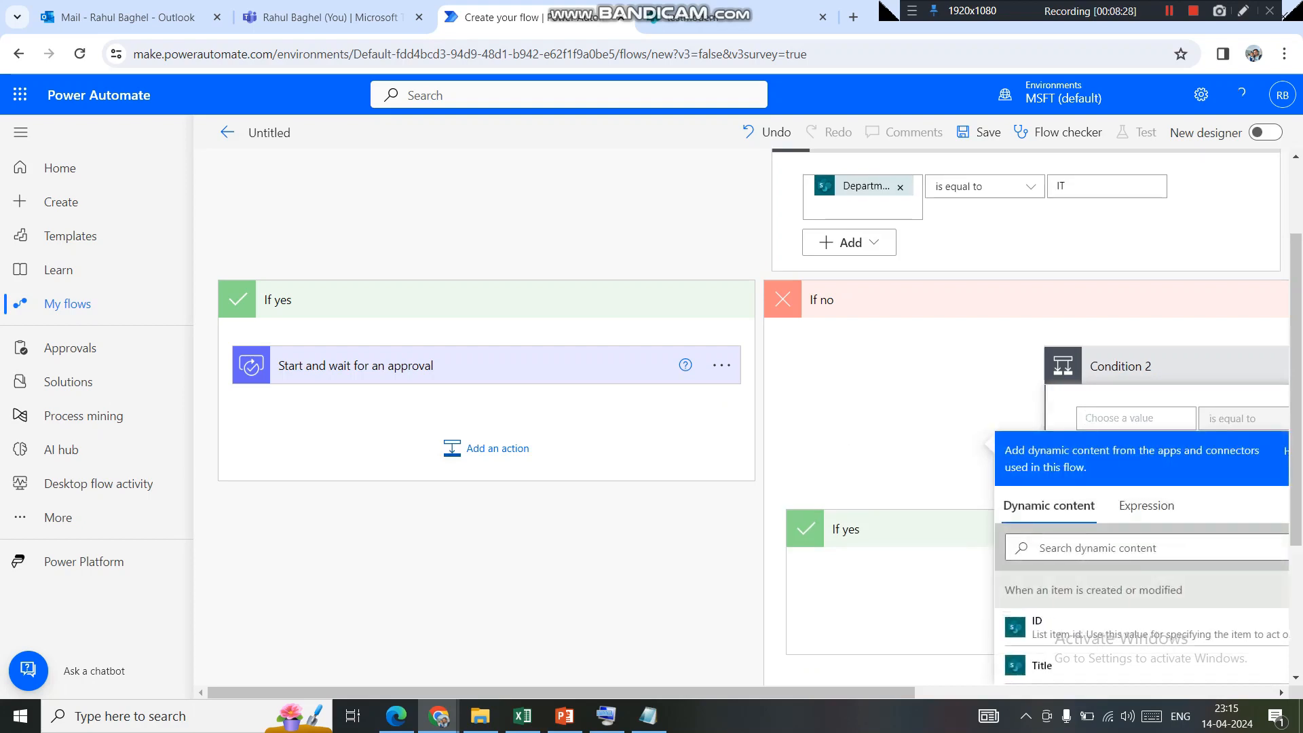
Define Condition 2 as the dynamic content Department Value is equal to "HR".
click(1106, 548)
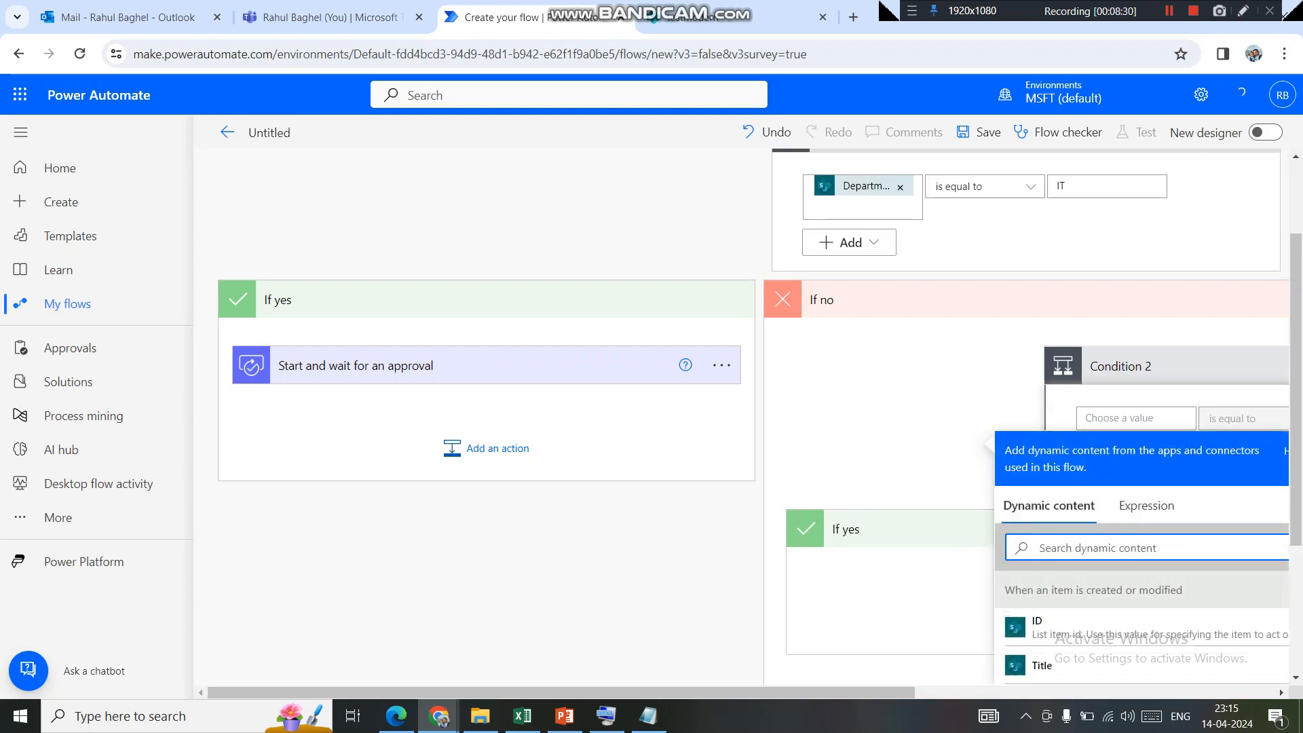
text(depar)
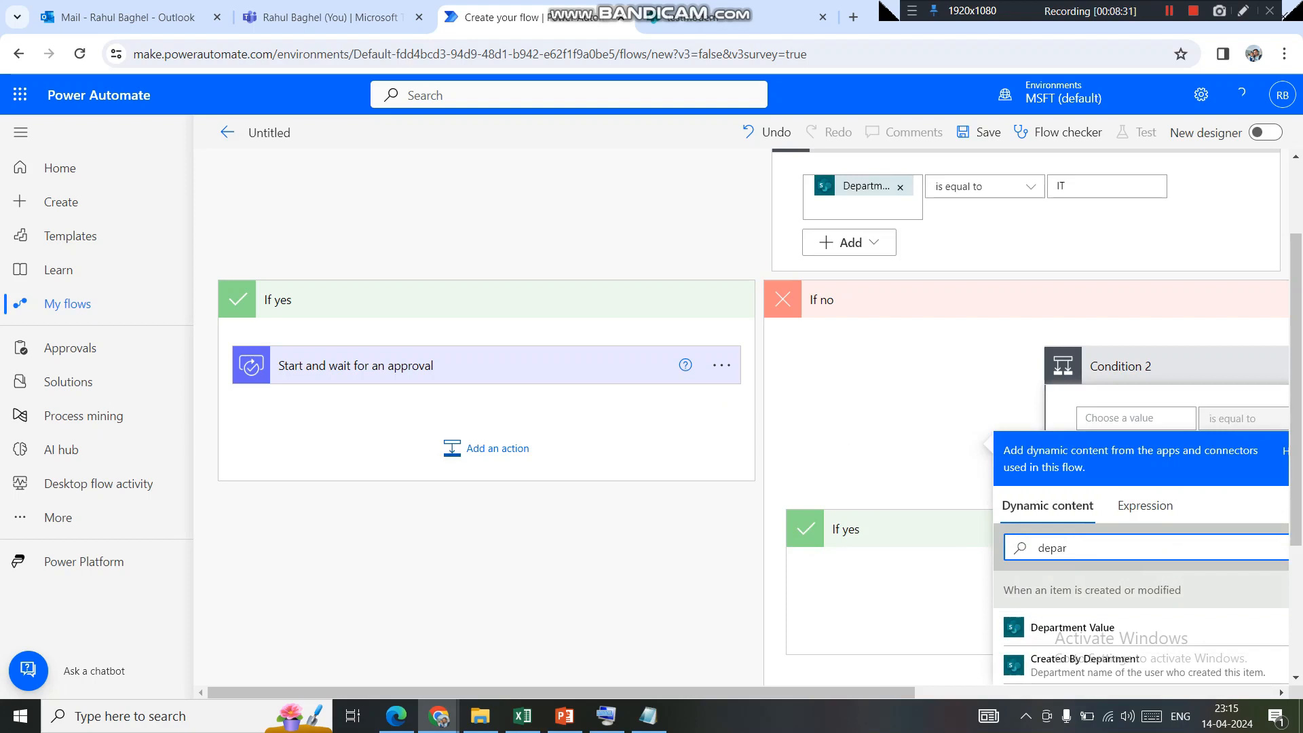
drag(1295, 441, 1296, 492)
click(1106, 540)
drag(781, 693, 1000, 692)
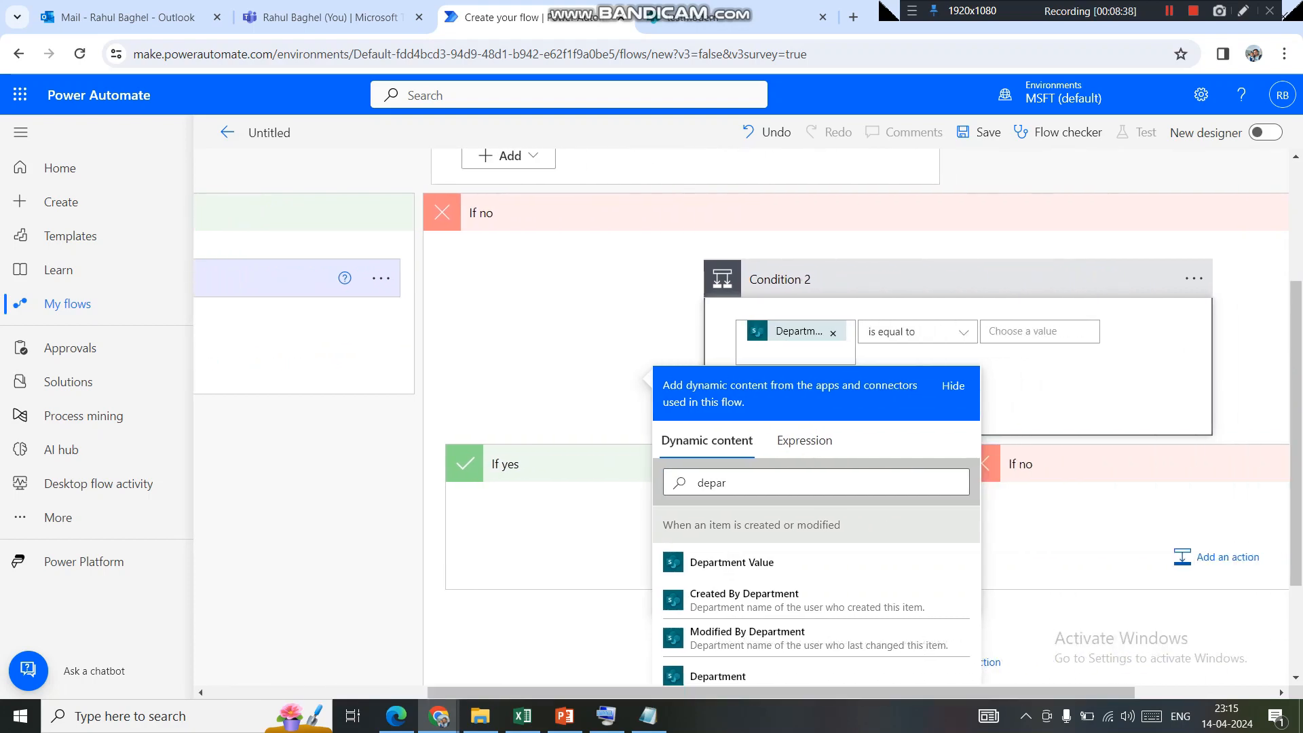
click(1039, 332)
text(HR)
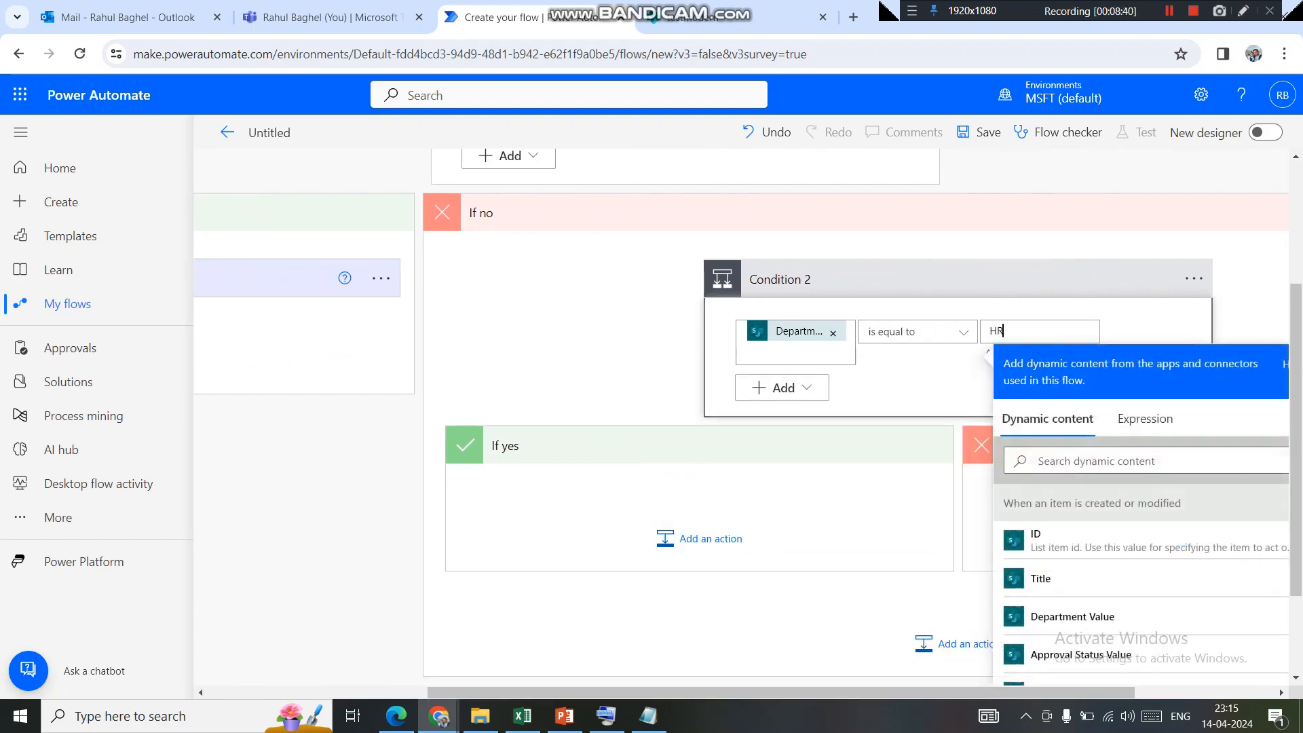
scroll(1295, 441, down, 2)
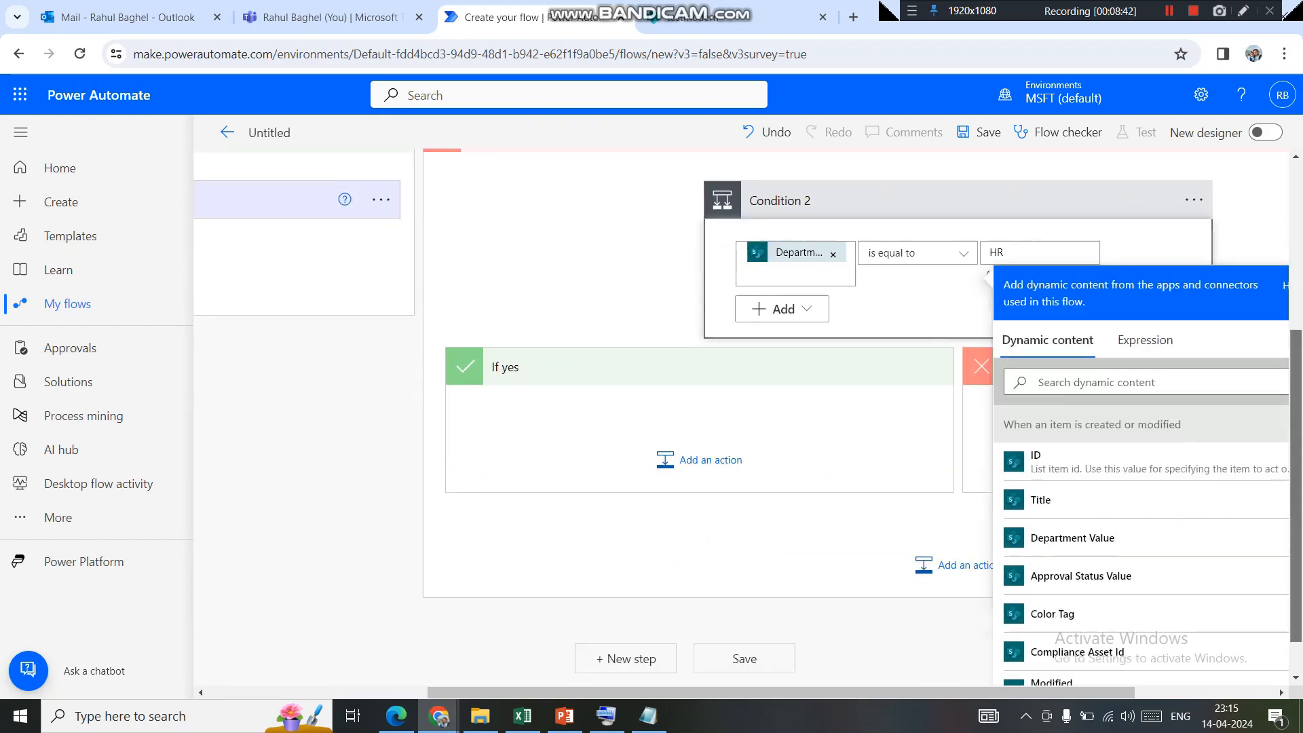
click(699, 411)
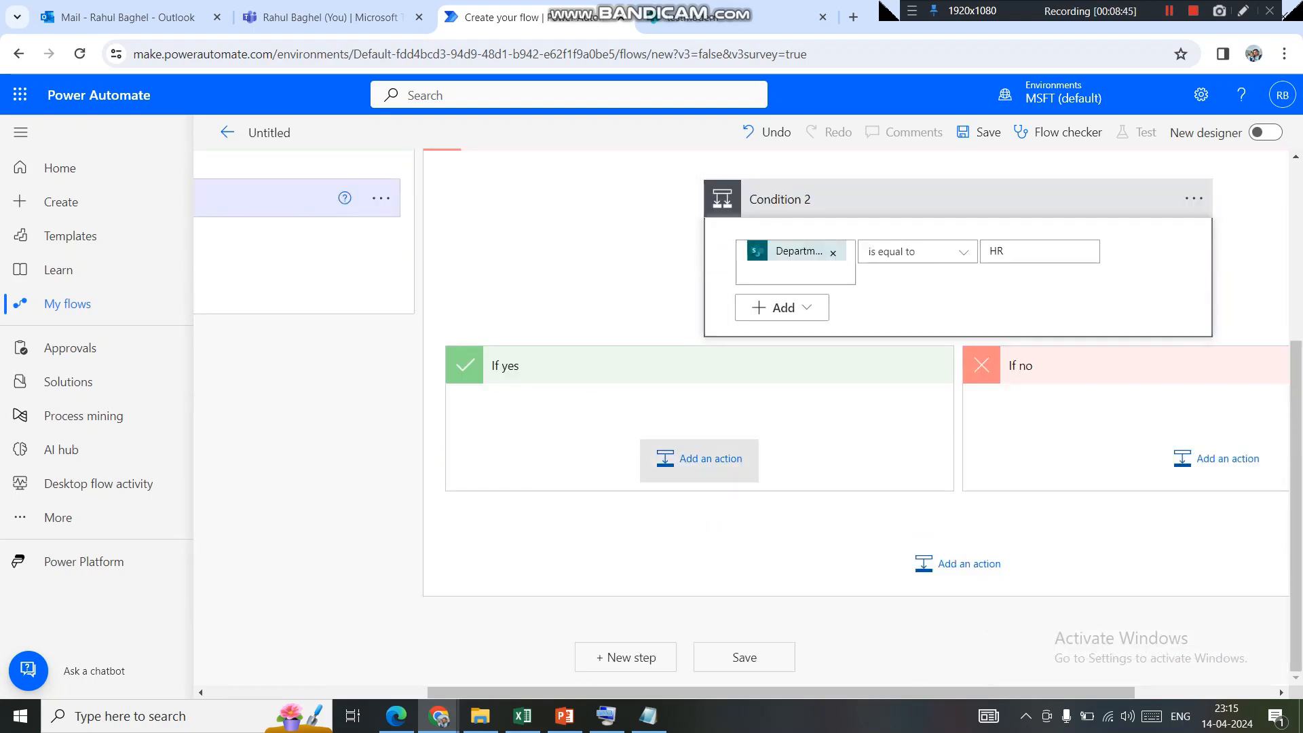
Add a "Start and wait for an approval" action to Condition 2's If yes branch with type "Approve/Reject - Everyone must approve".
click(699, 459)
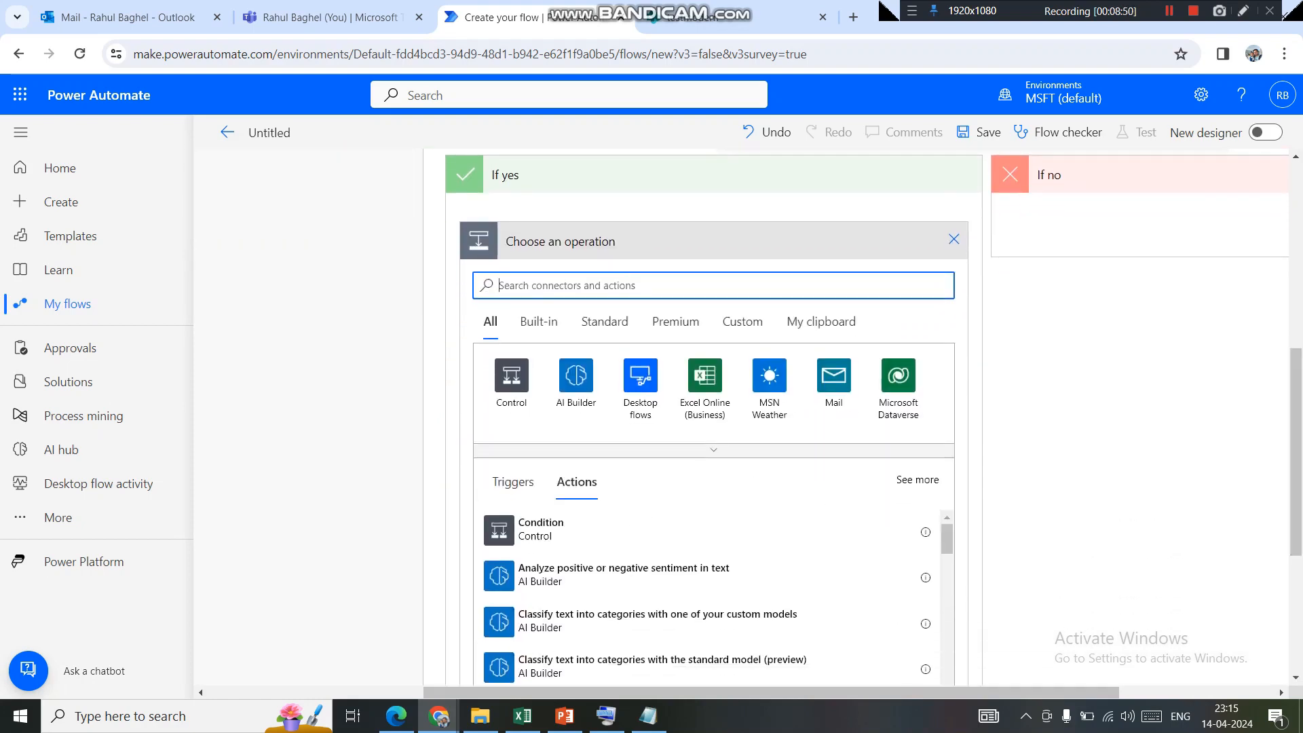
text(appro)
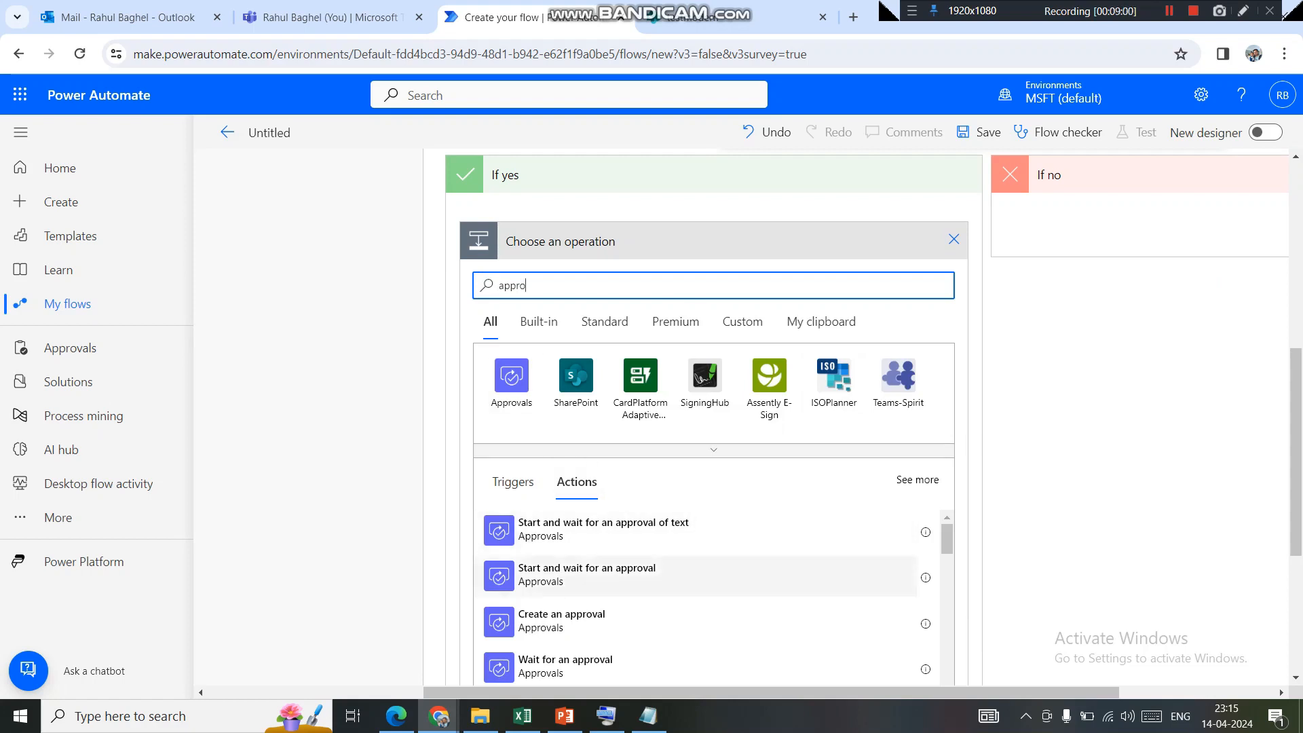
click(587, 575)
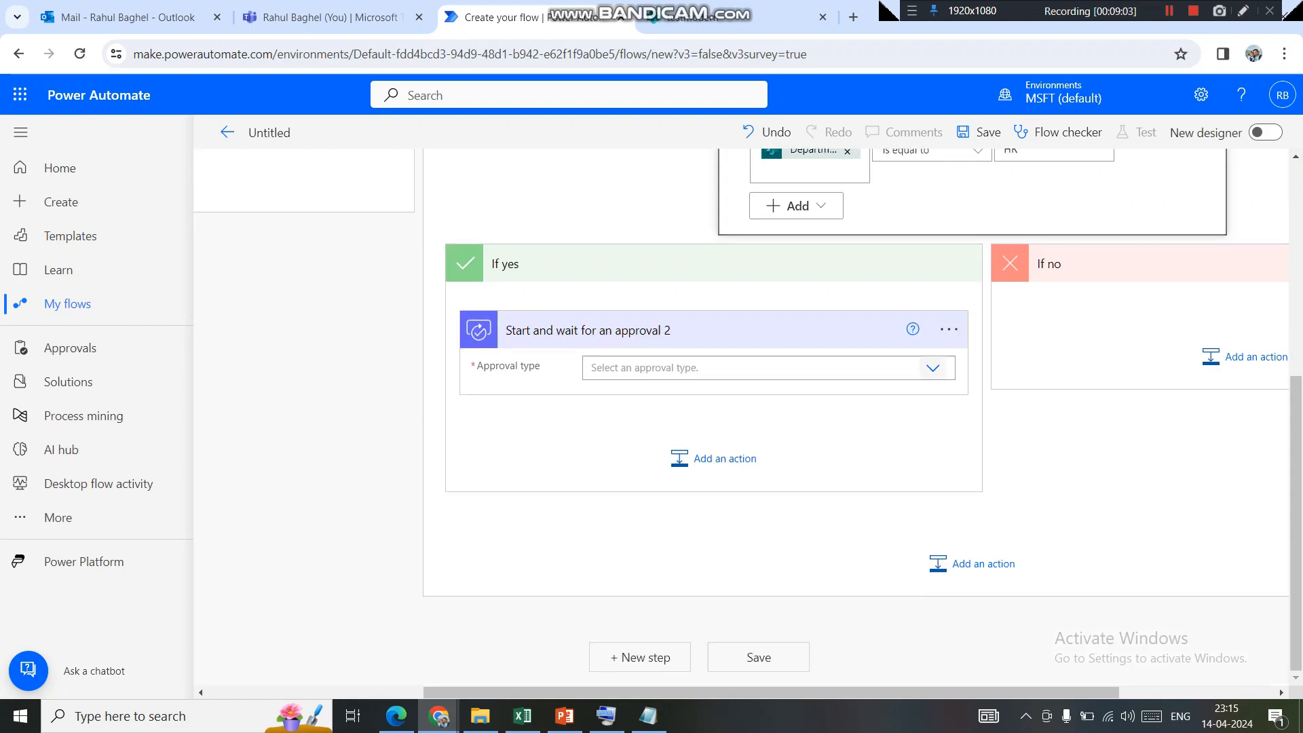
click(932, 367)
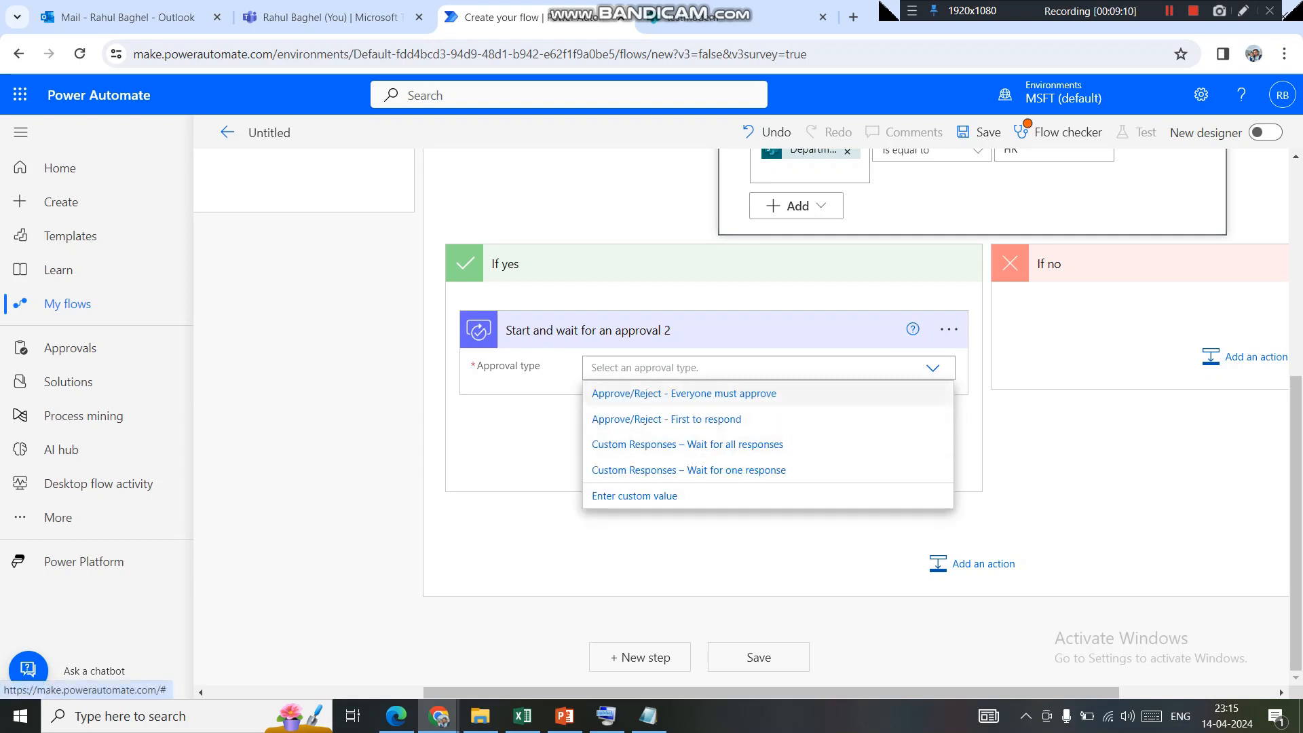
click(685, 394)
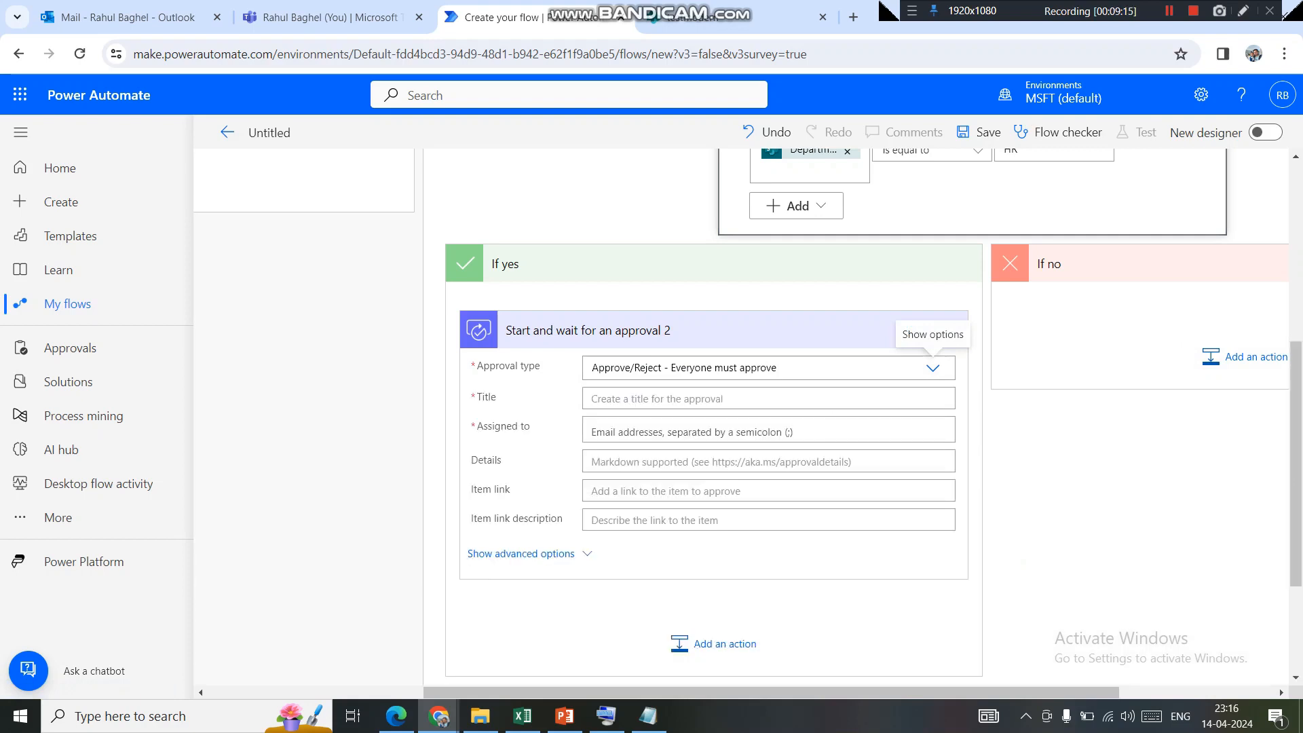
Title the HR approval "Please approve the item" and assign it to the second approver's e-mail address from the Notepad notes.
click(678, 398)
text(Please approve the item)
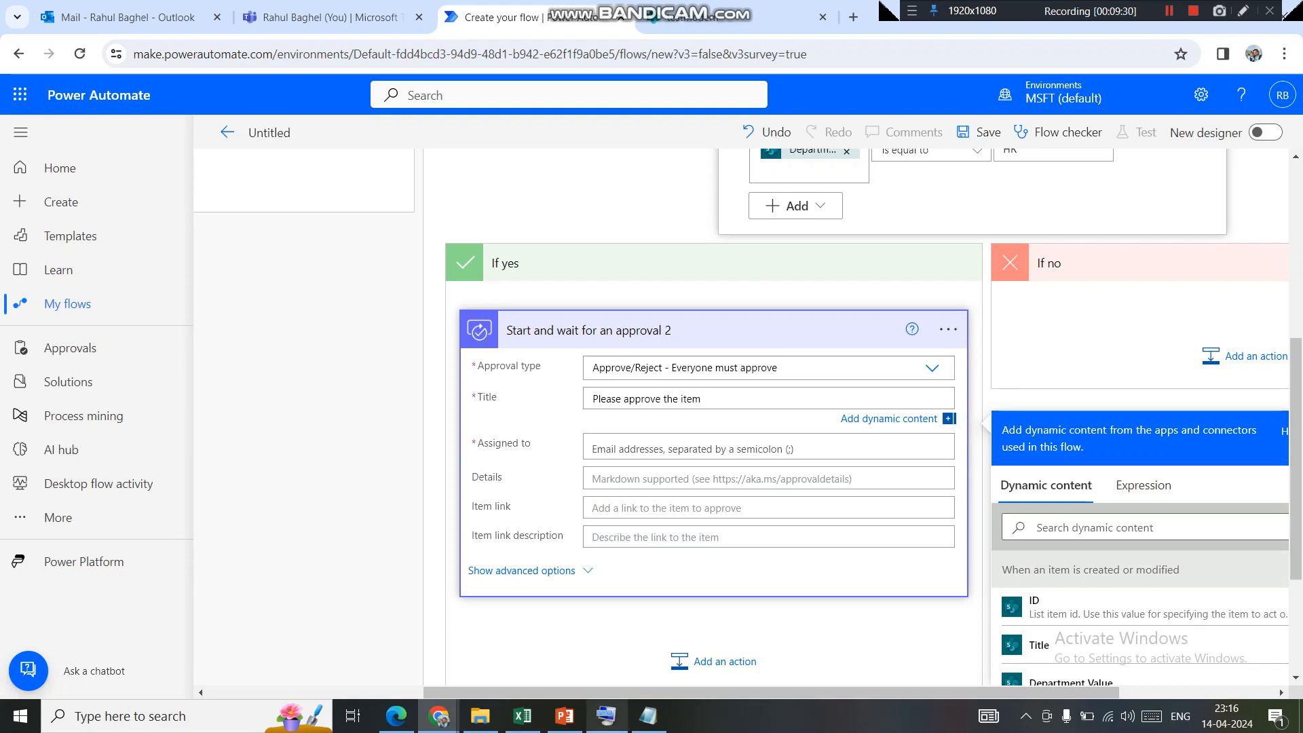
click(648, 715)
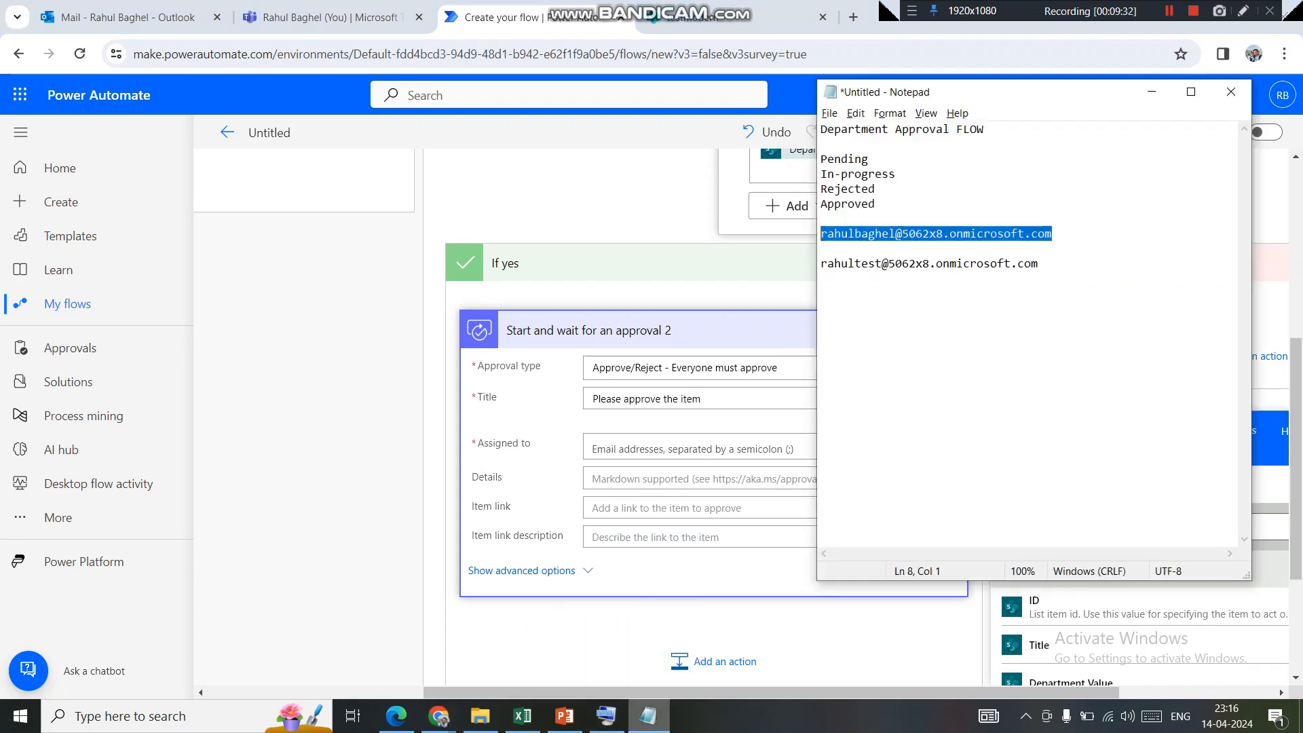
drag(820, 263, 1017, 263)
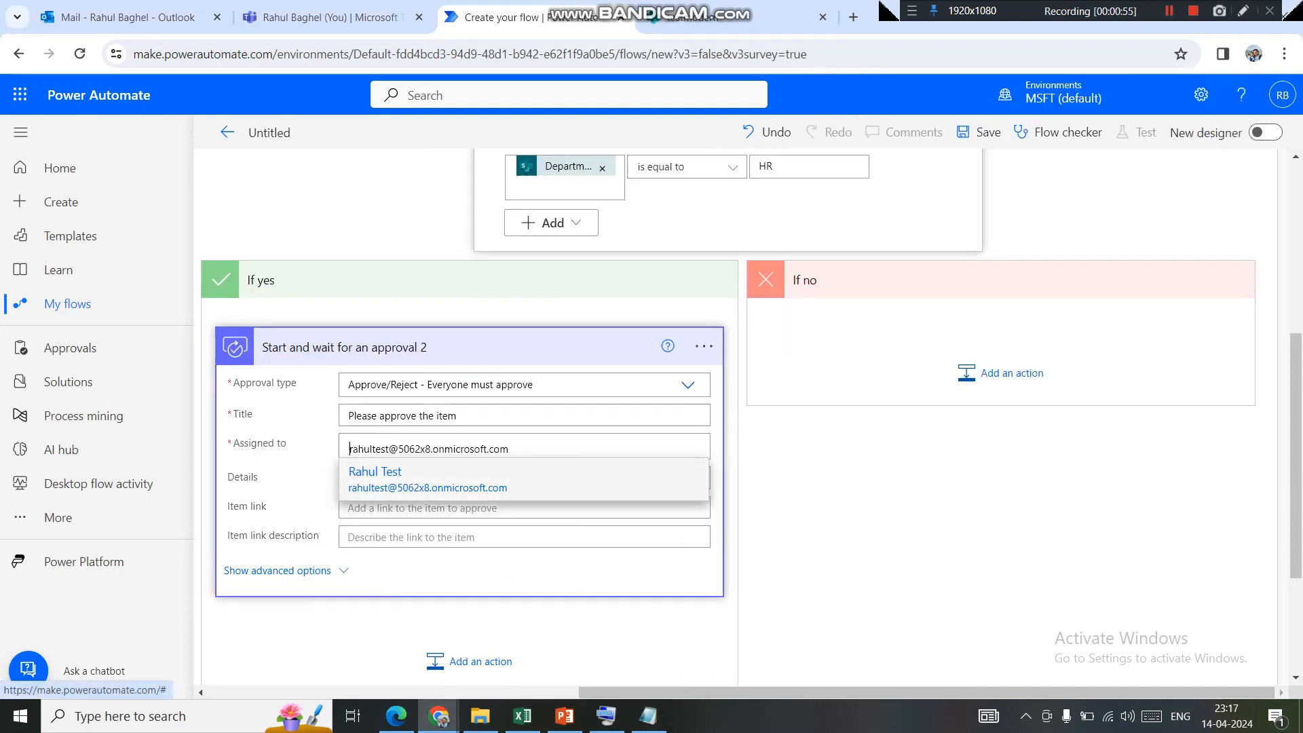
click(407, 478)
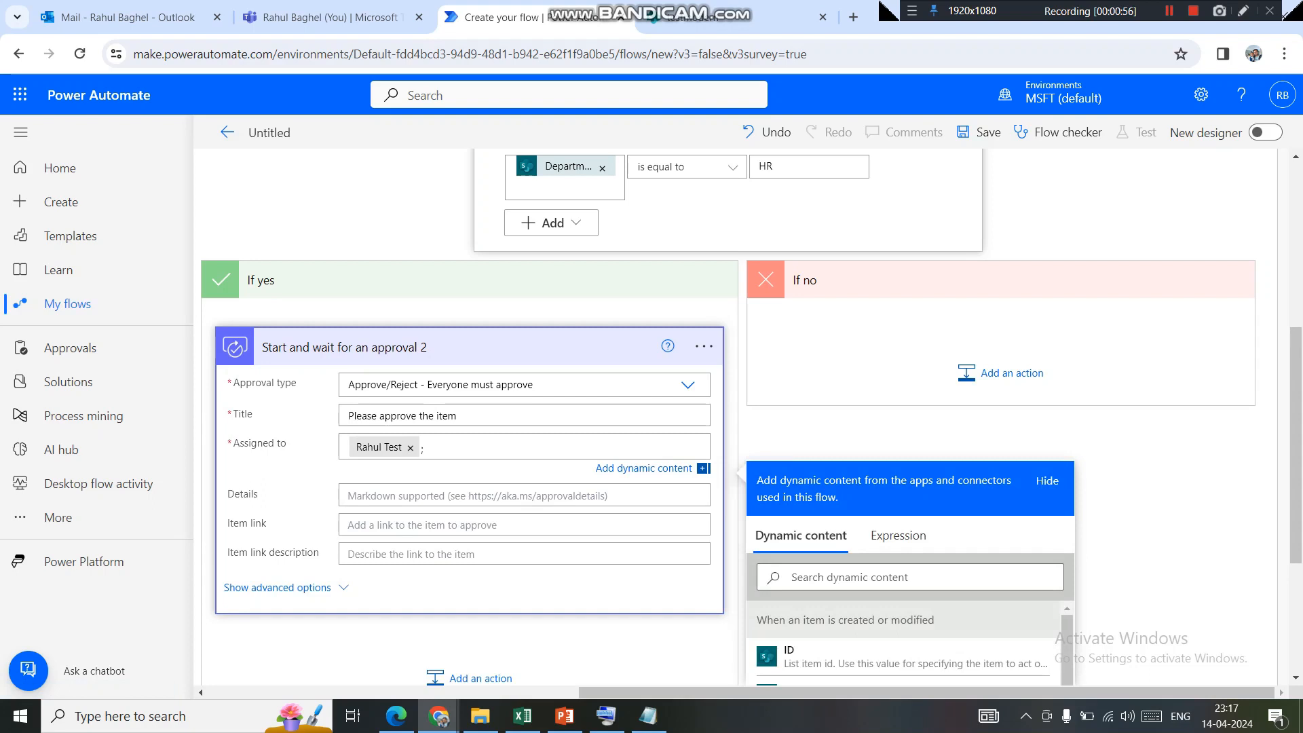
Review the flow from the SharePoint trigger's site and list settings through the IT and HR conditions and their approval branches.
scroll(736, 416, down, 4)
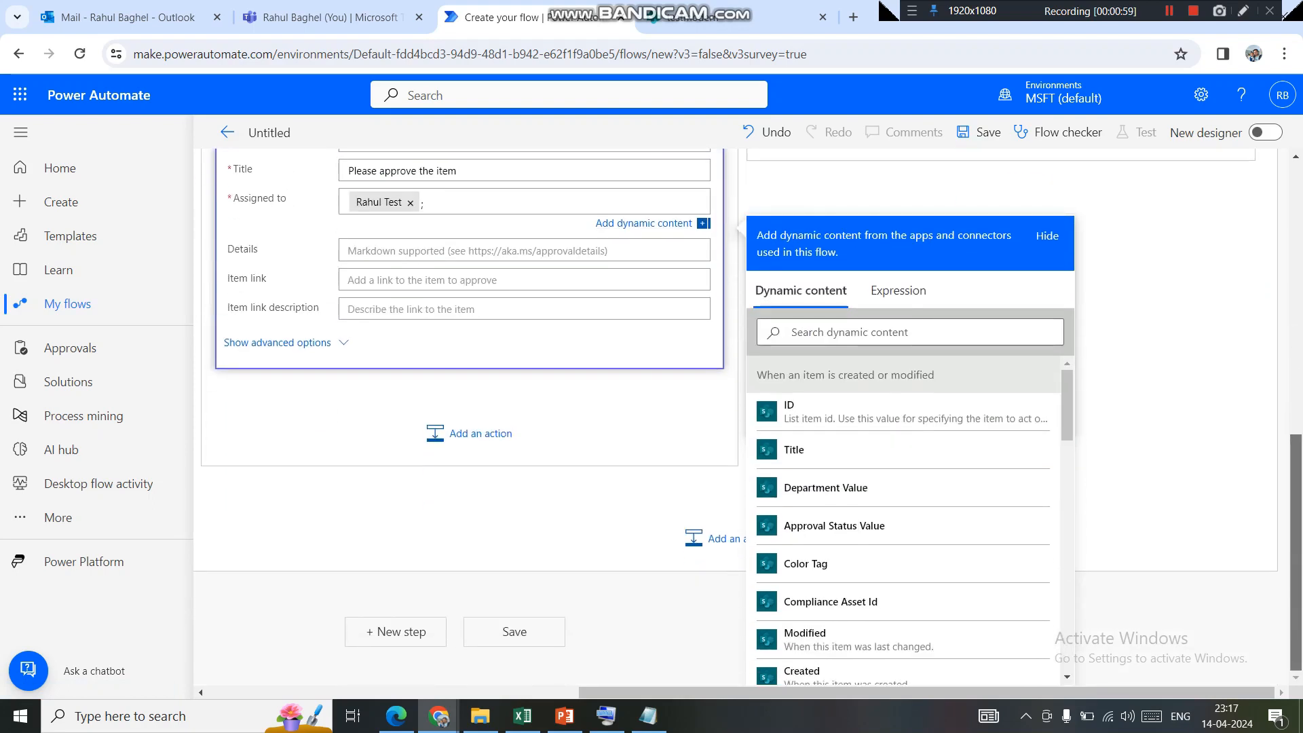
scroll(658, 219, up, 10)
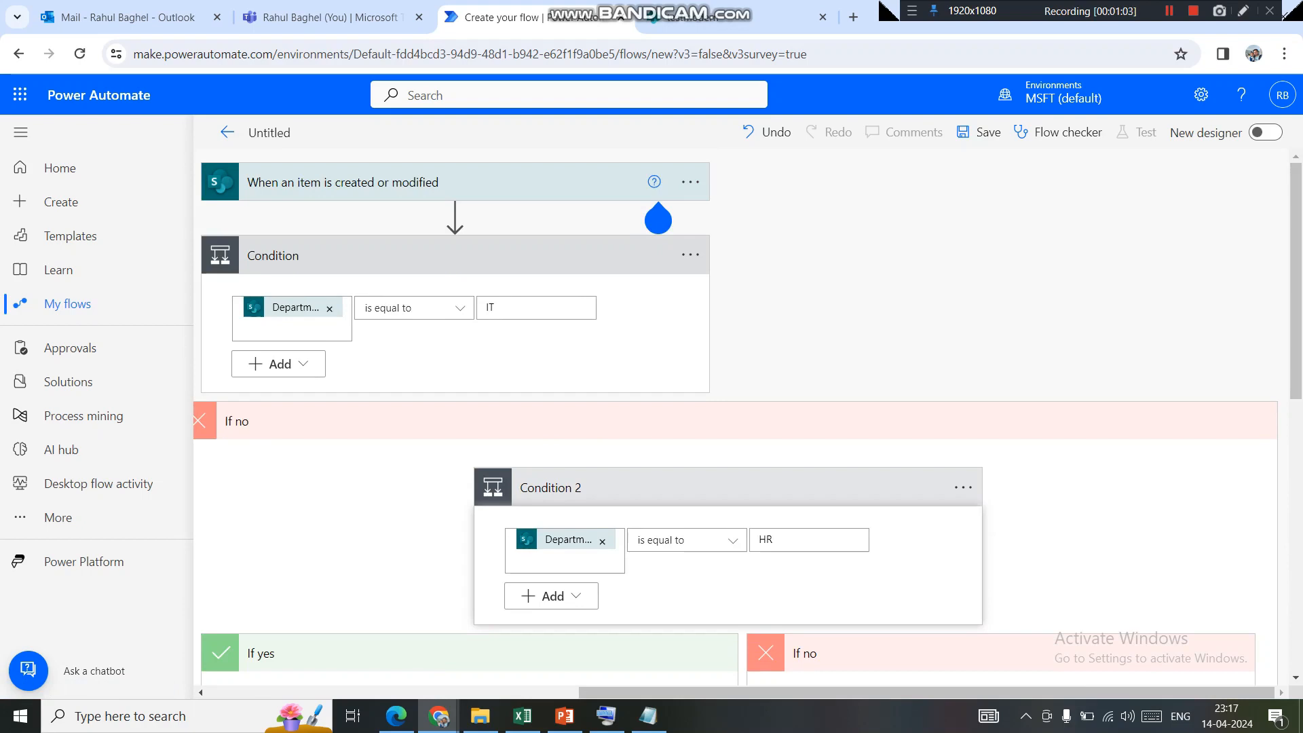
drag(657, 219, 1088, 219)
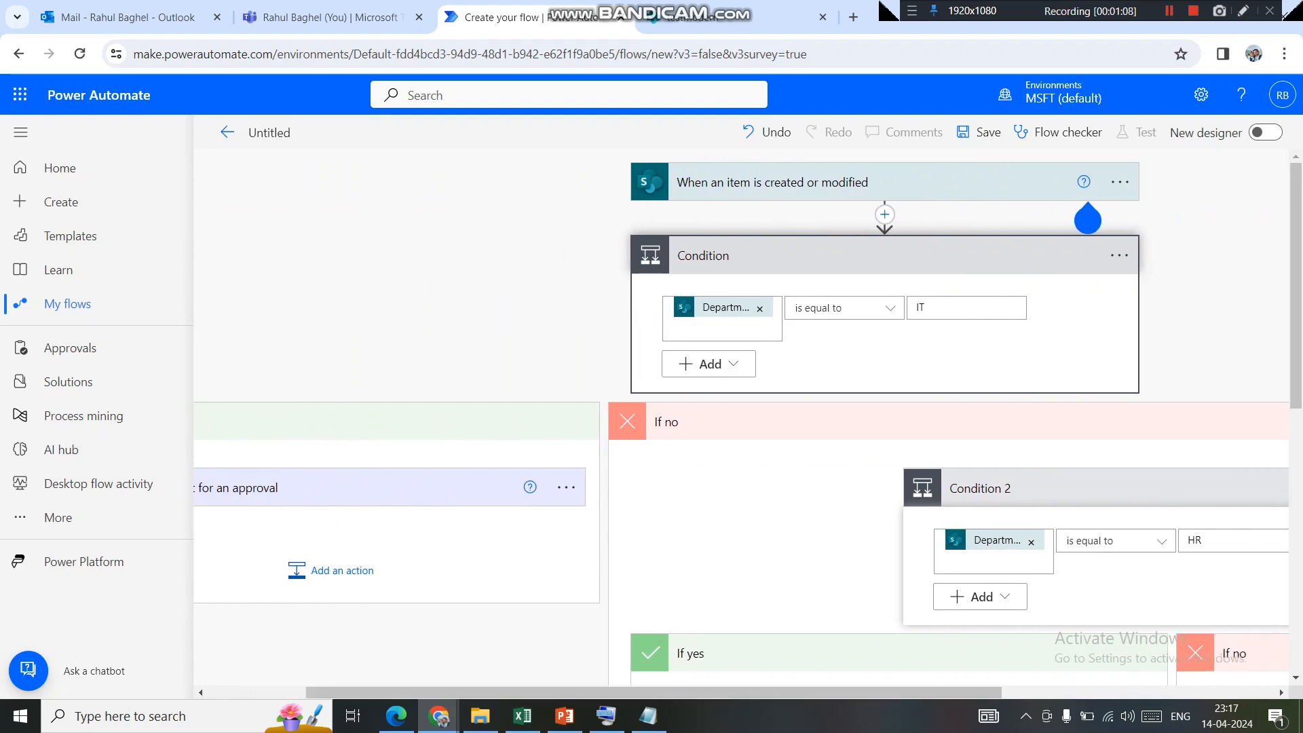
click(1088, 204)
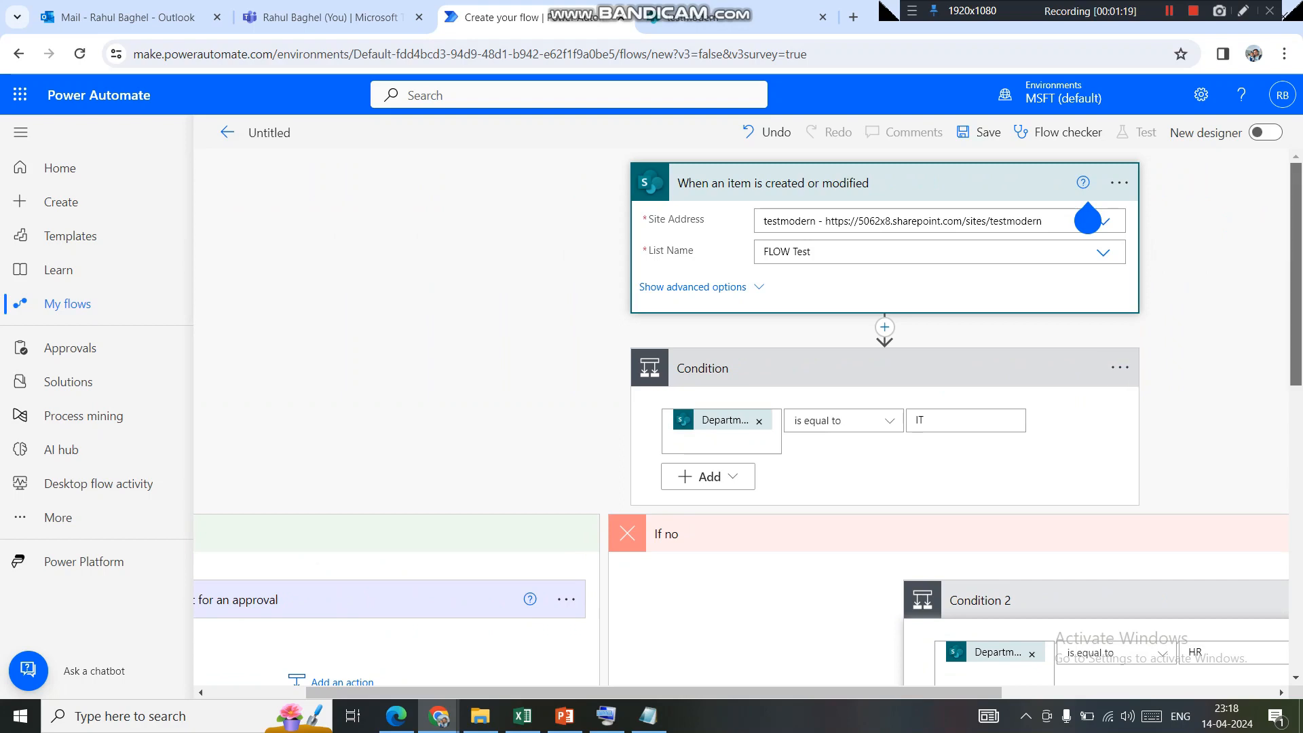
scroll(1088, 218, down, 5)
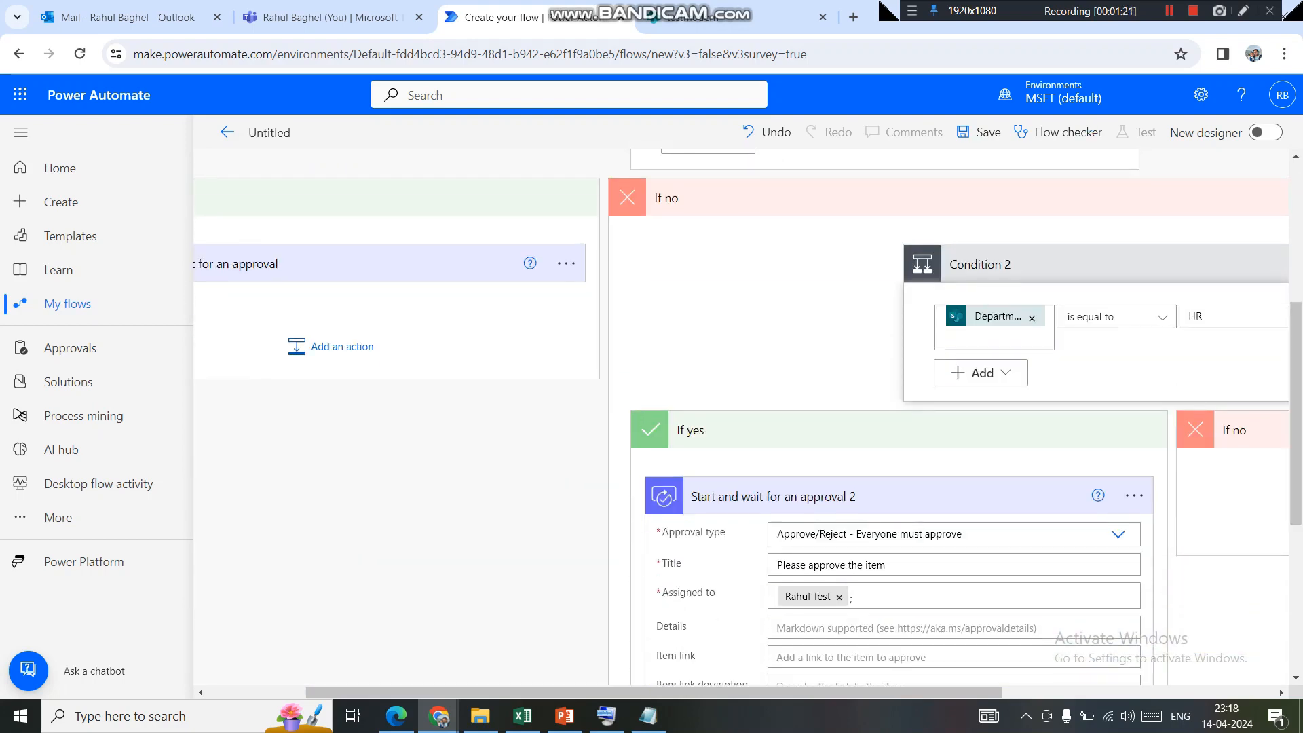
drag(653, 692, 556, 692)
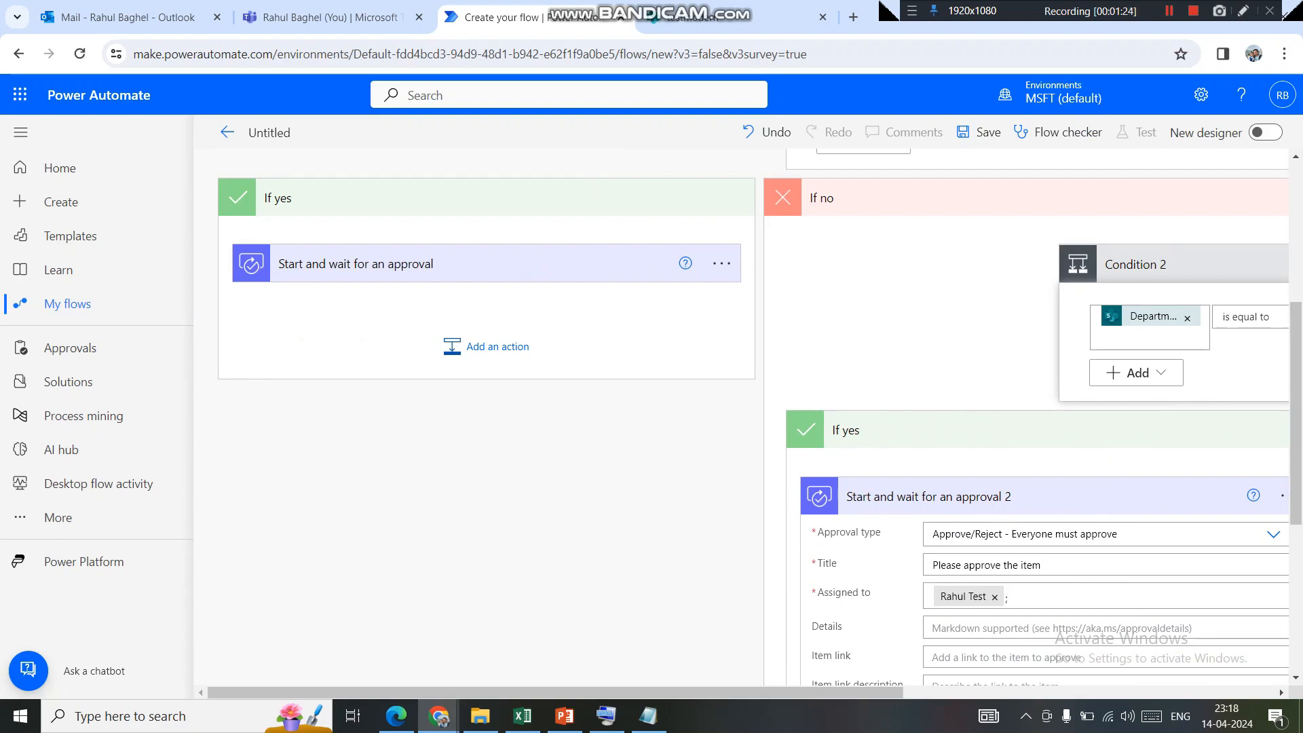
Expand the IT branch's approval action and examine its settings, the IT and HR conditions, and the HR approval's fields.
click(477, 263)
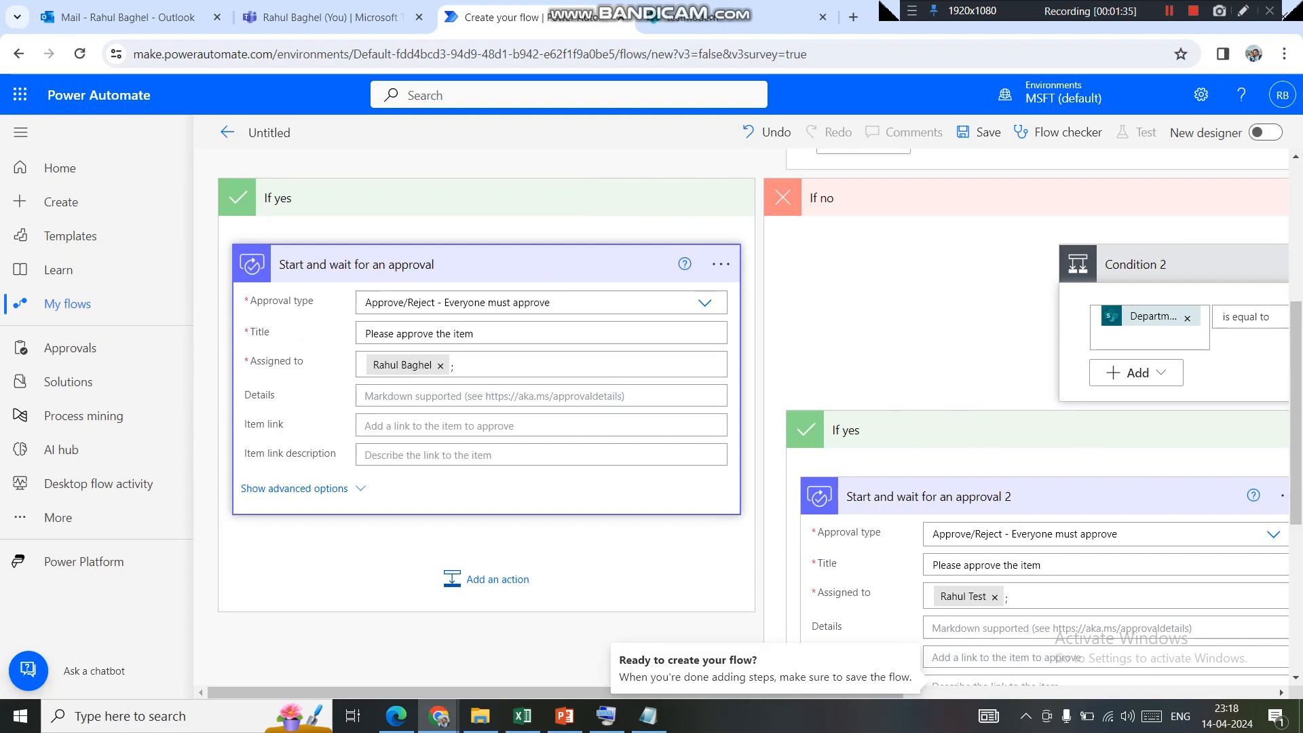
drag(313, 692, 553, 687)
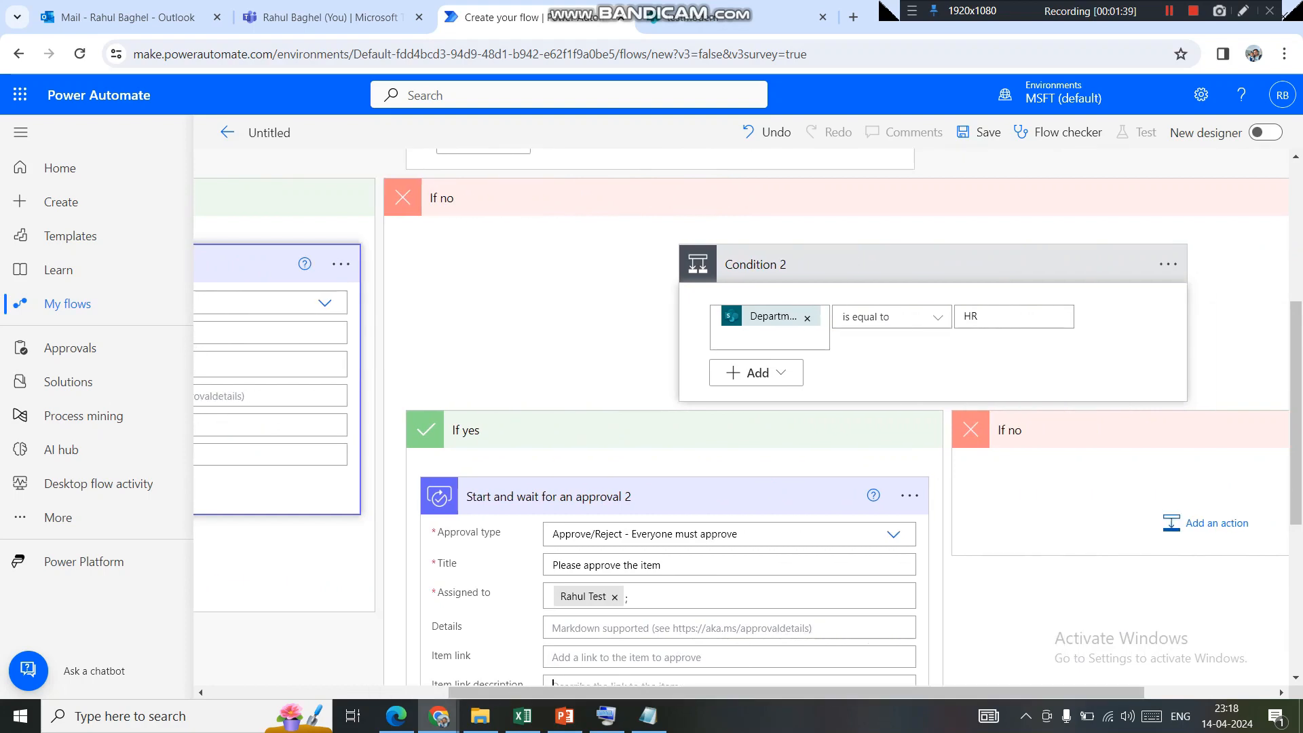
scroll(741, 416, up, 3)
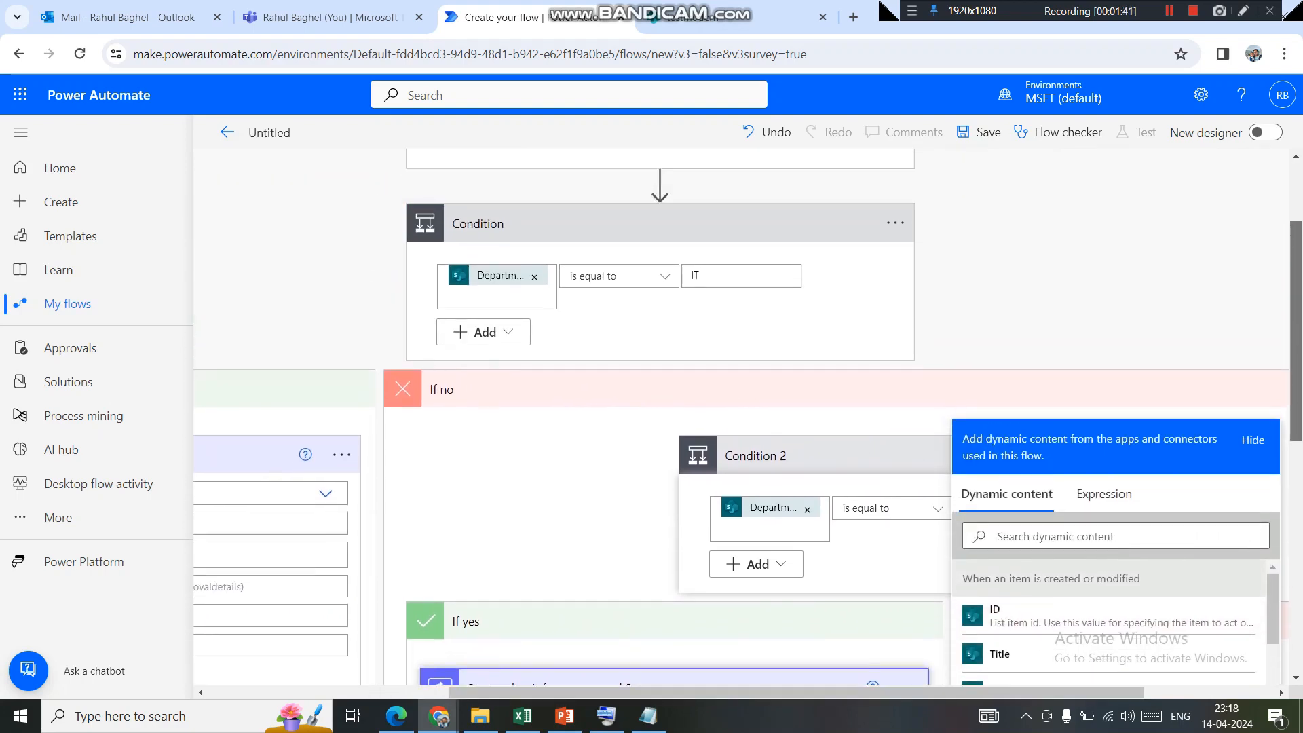
click(863, 123)
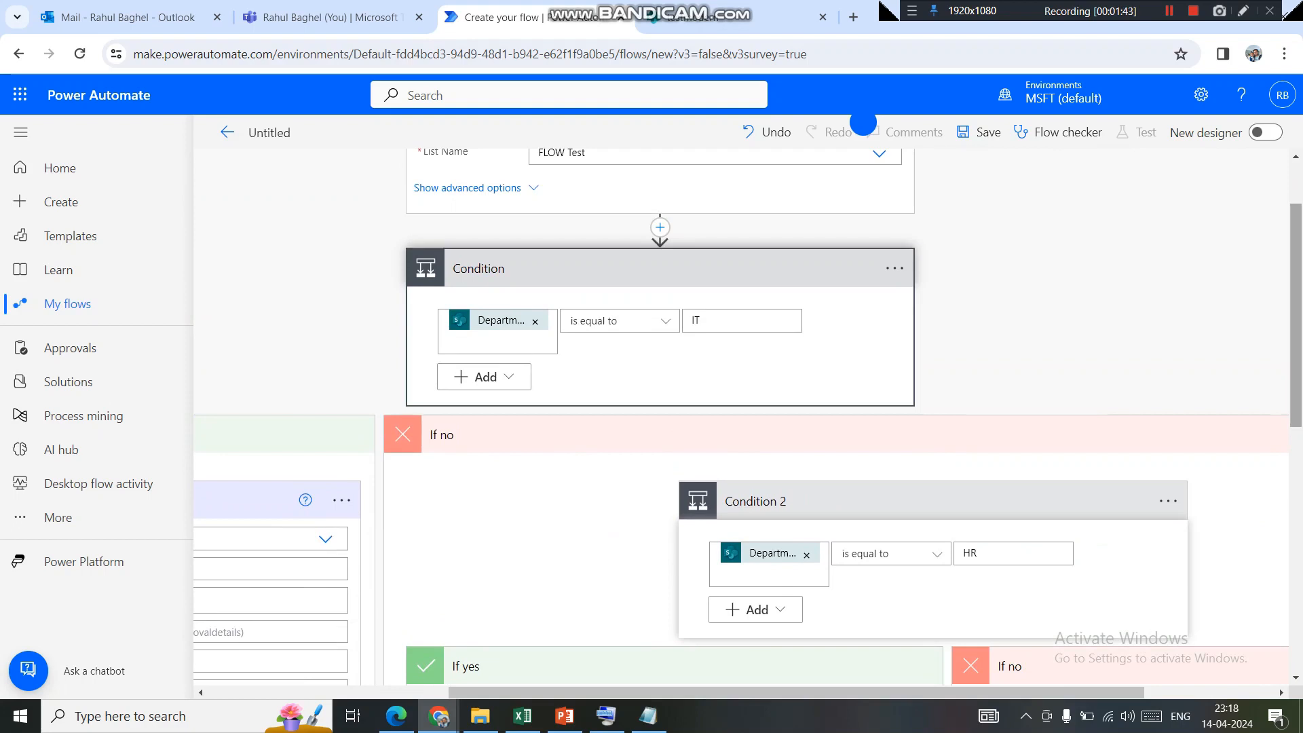
scroll(747, 417, down, 3)
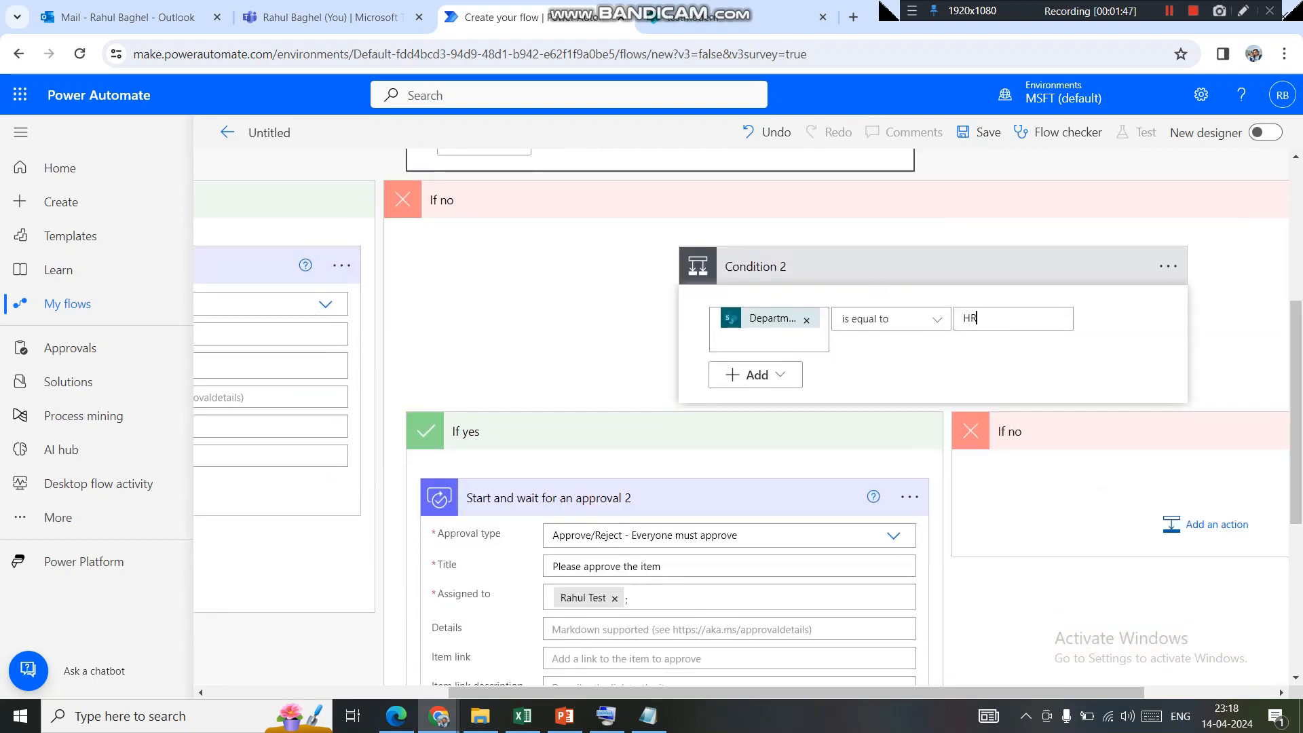
key(shift+Left)
scroll(741, 417, down, 3)
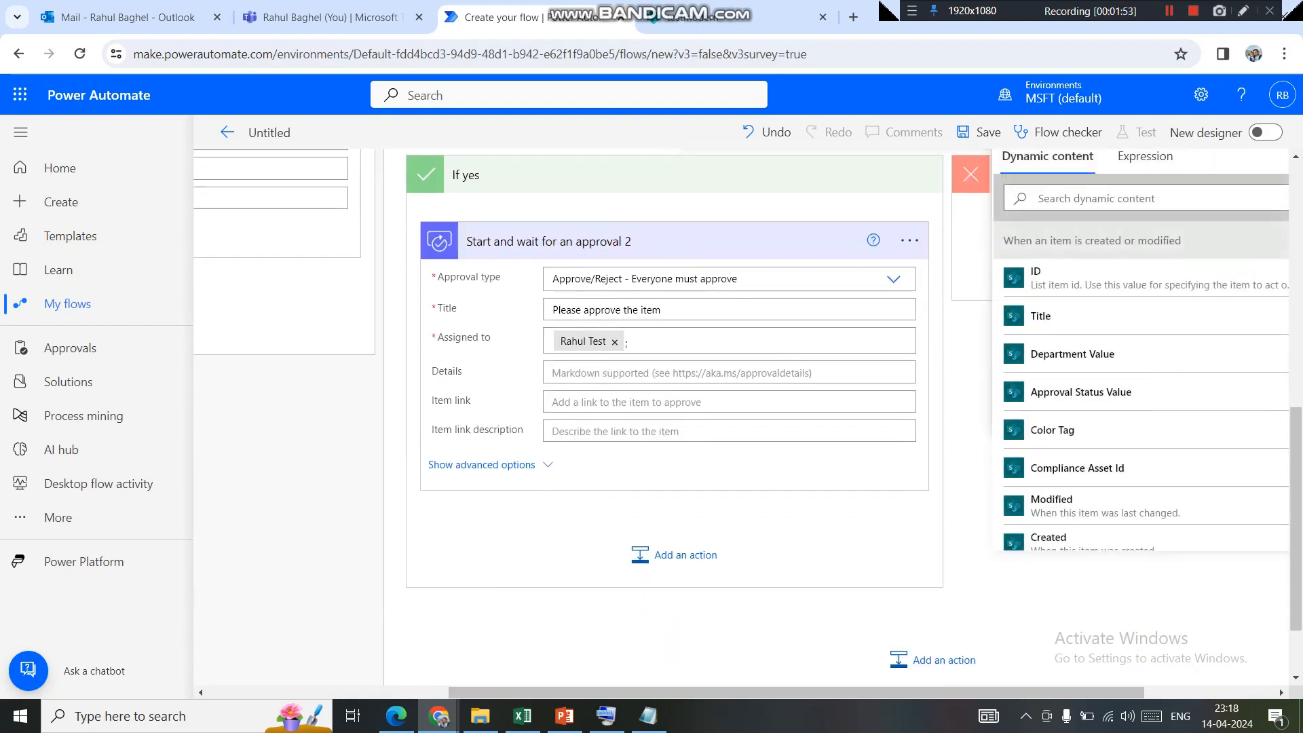
drag(1296, 520, 1295, 275)
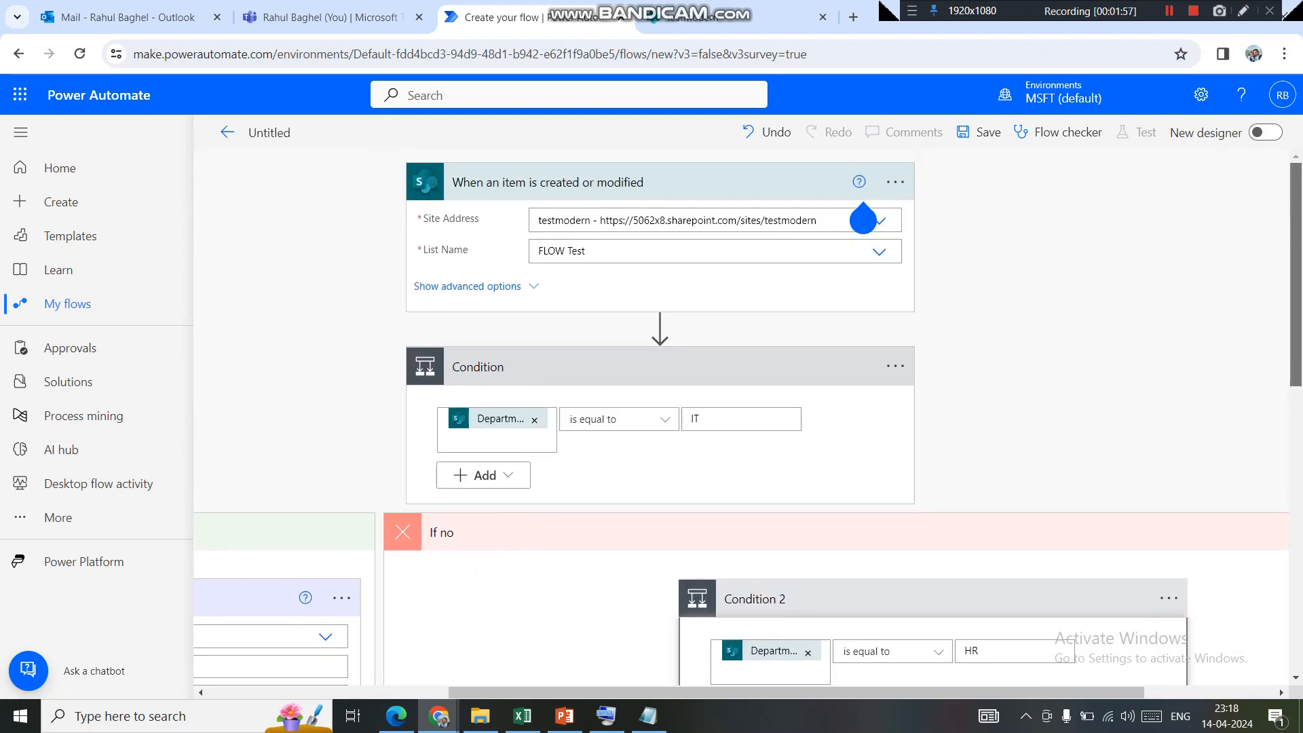
Check the flow for errors and warnings with the Flow checker, and save the flow.
click(1058, 133)
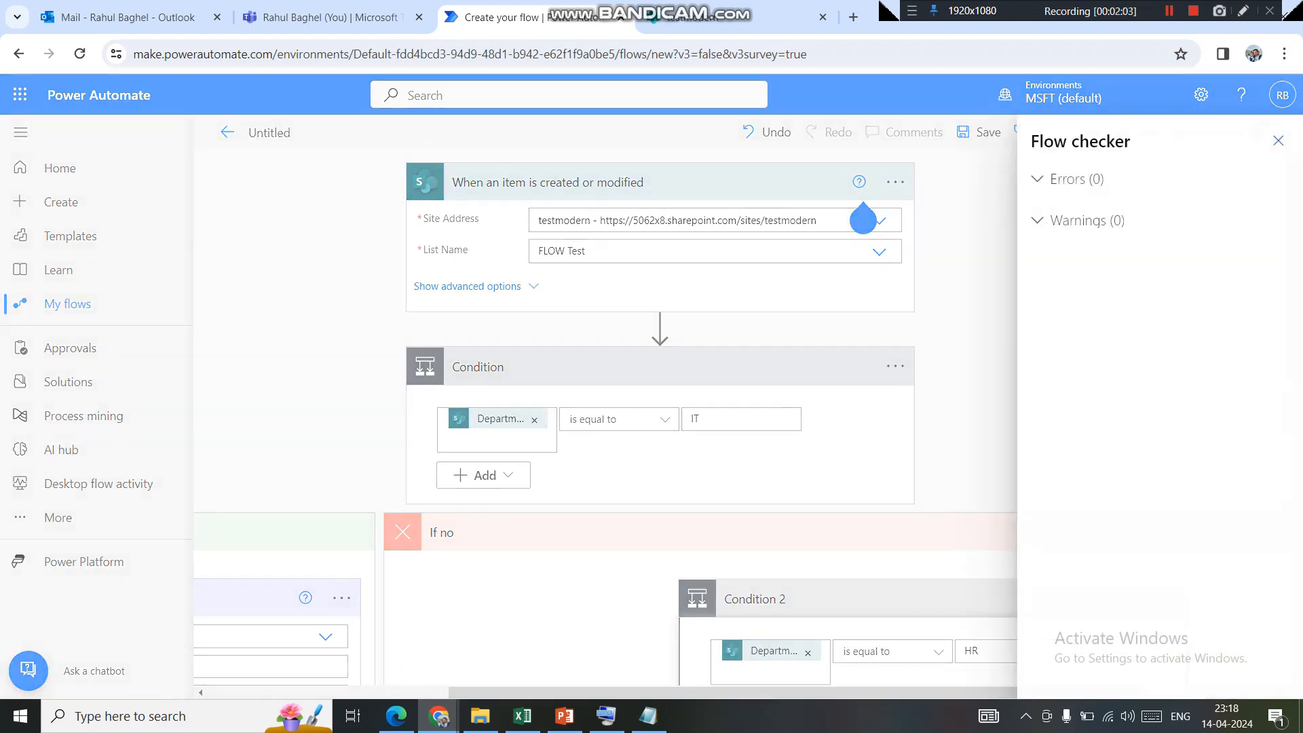
click(1276, 141)
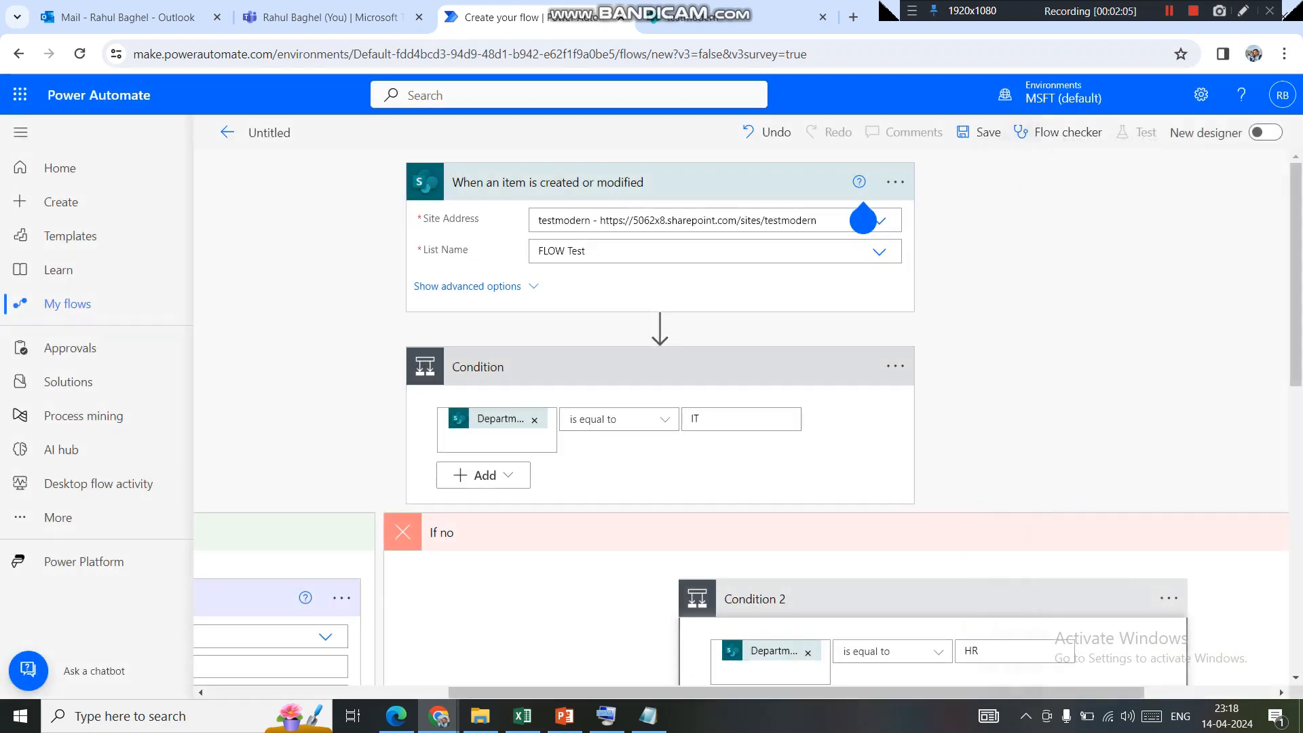
click(980, 132)
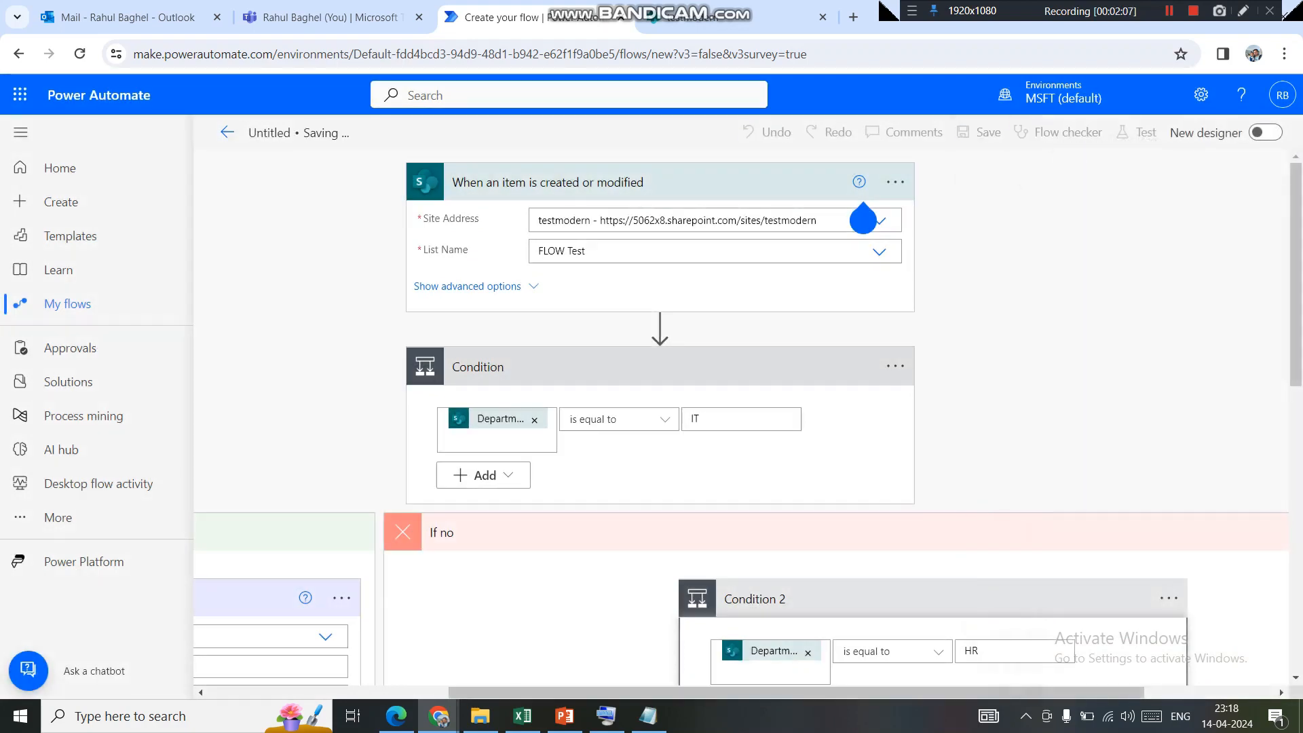